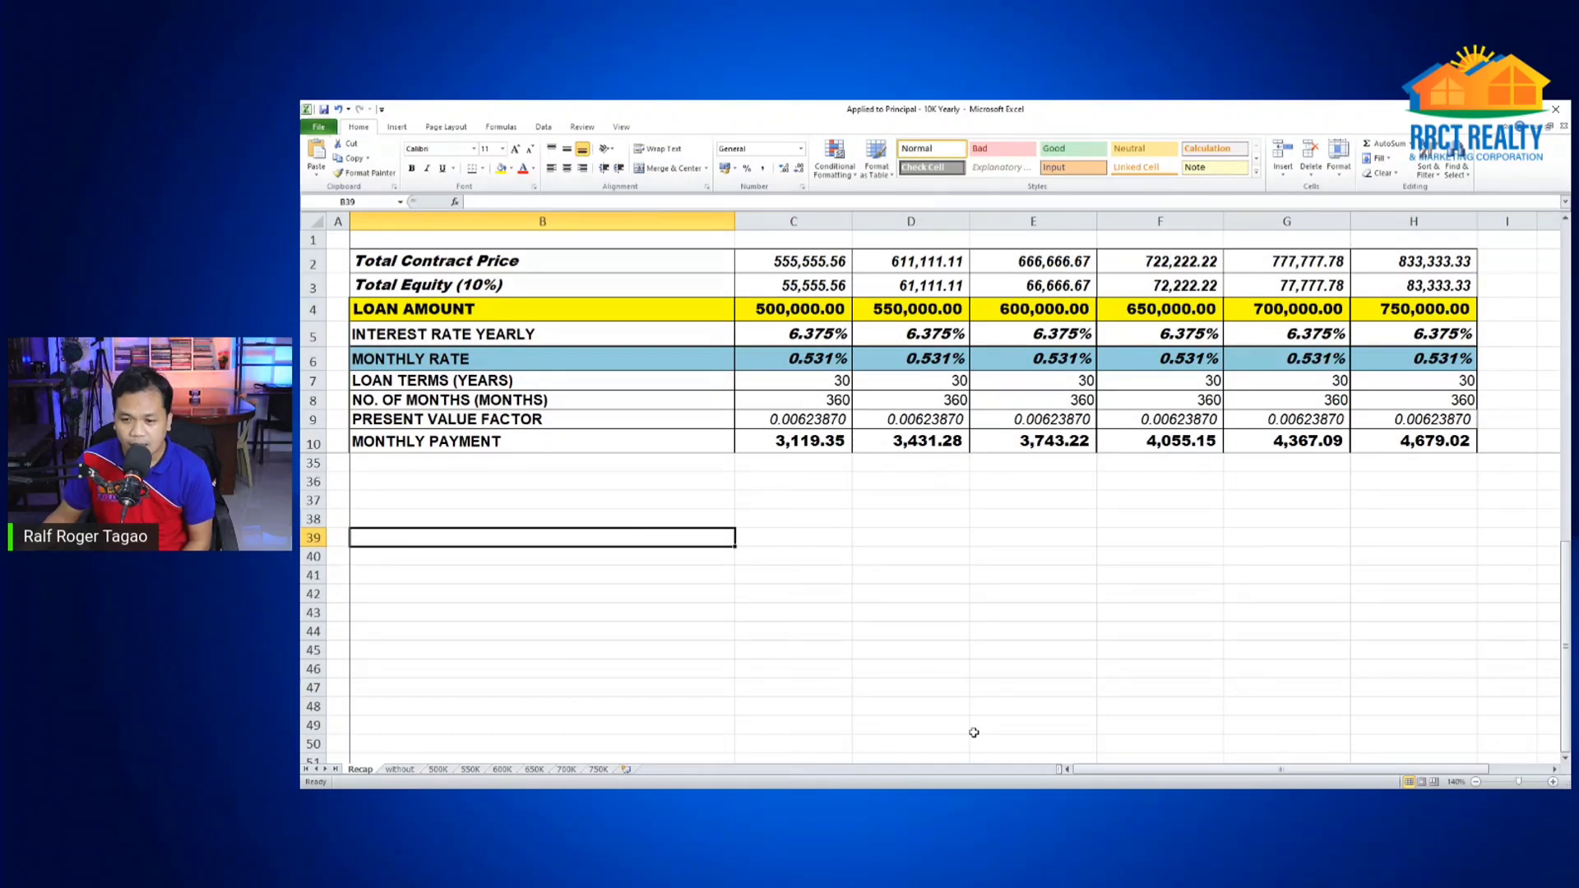
Inspect the monthly payment formula in row 10 of the Recap sheet for each loan amount from 500,000 to 750,000
key("alt+Tab")
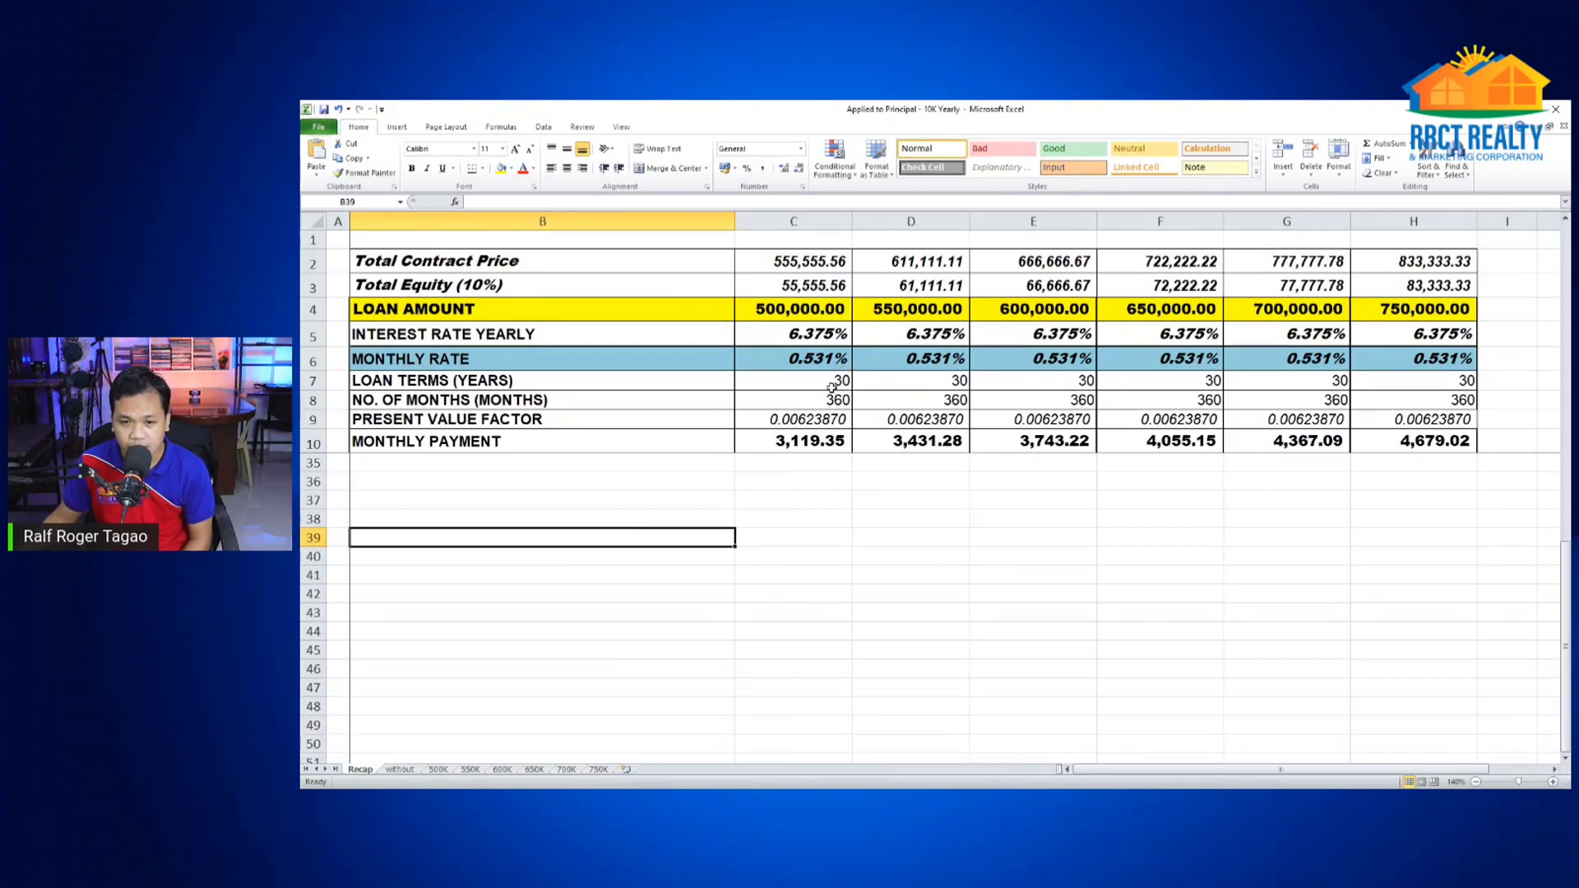
double_click(820, 443)
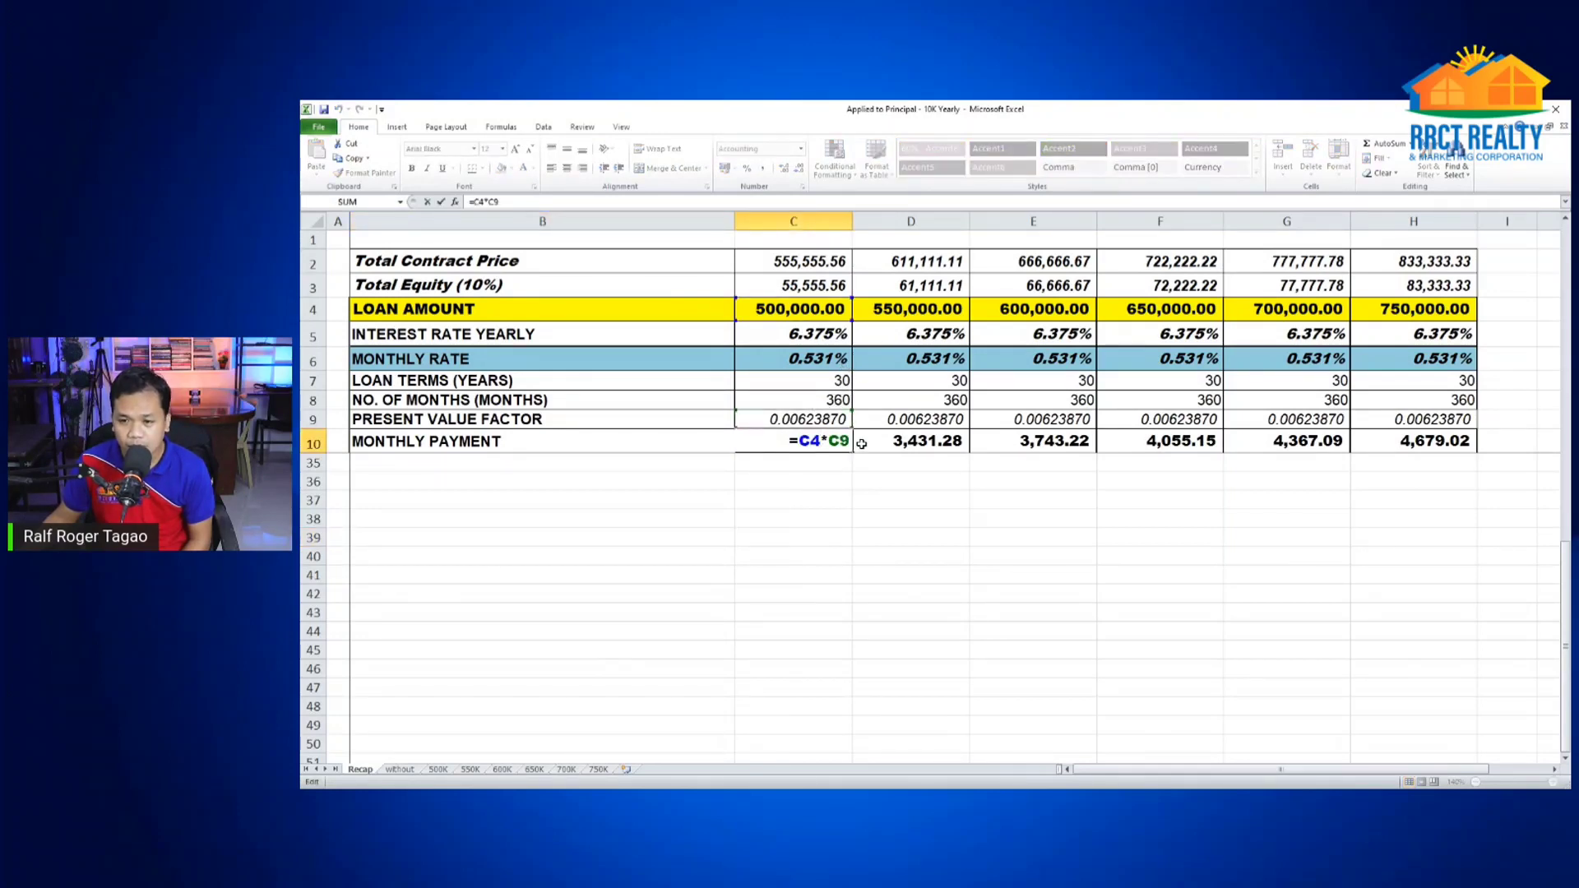
key("Return")
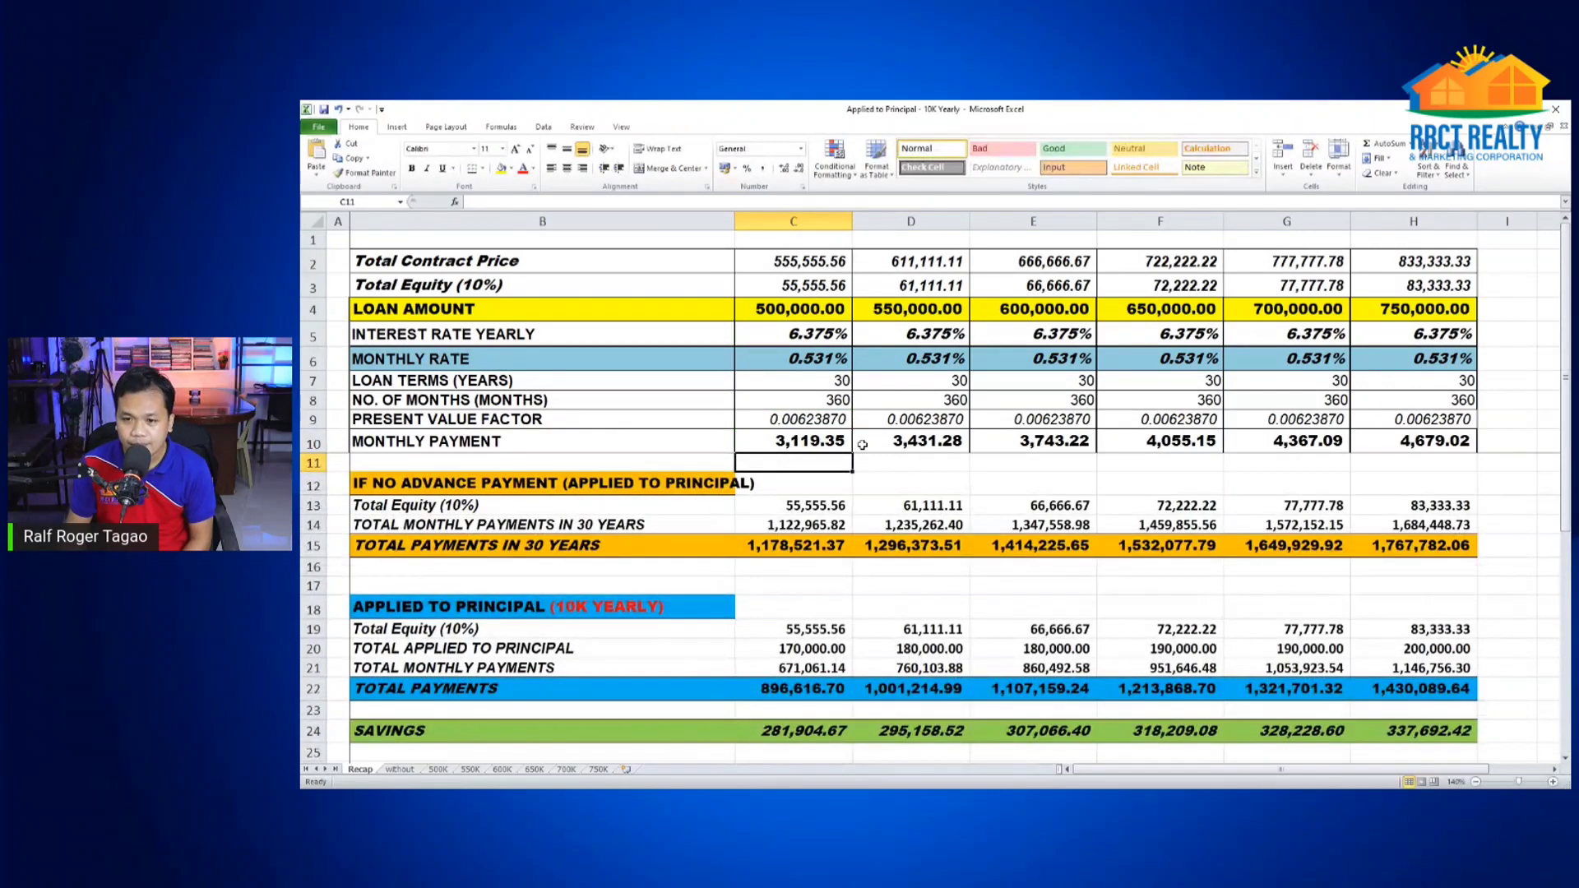
key("Up")
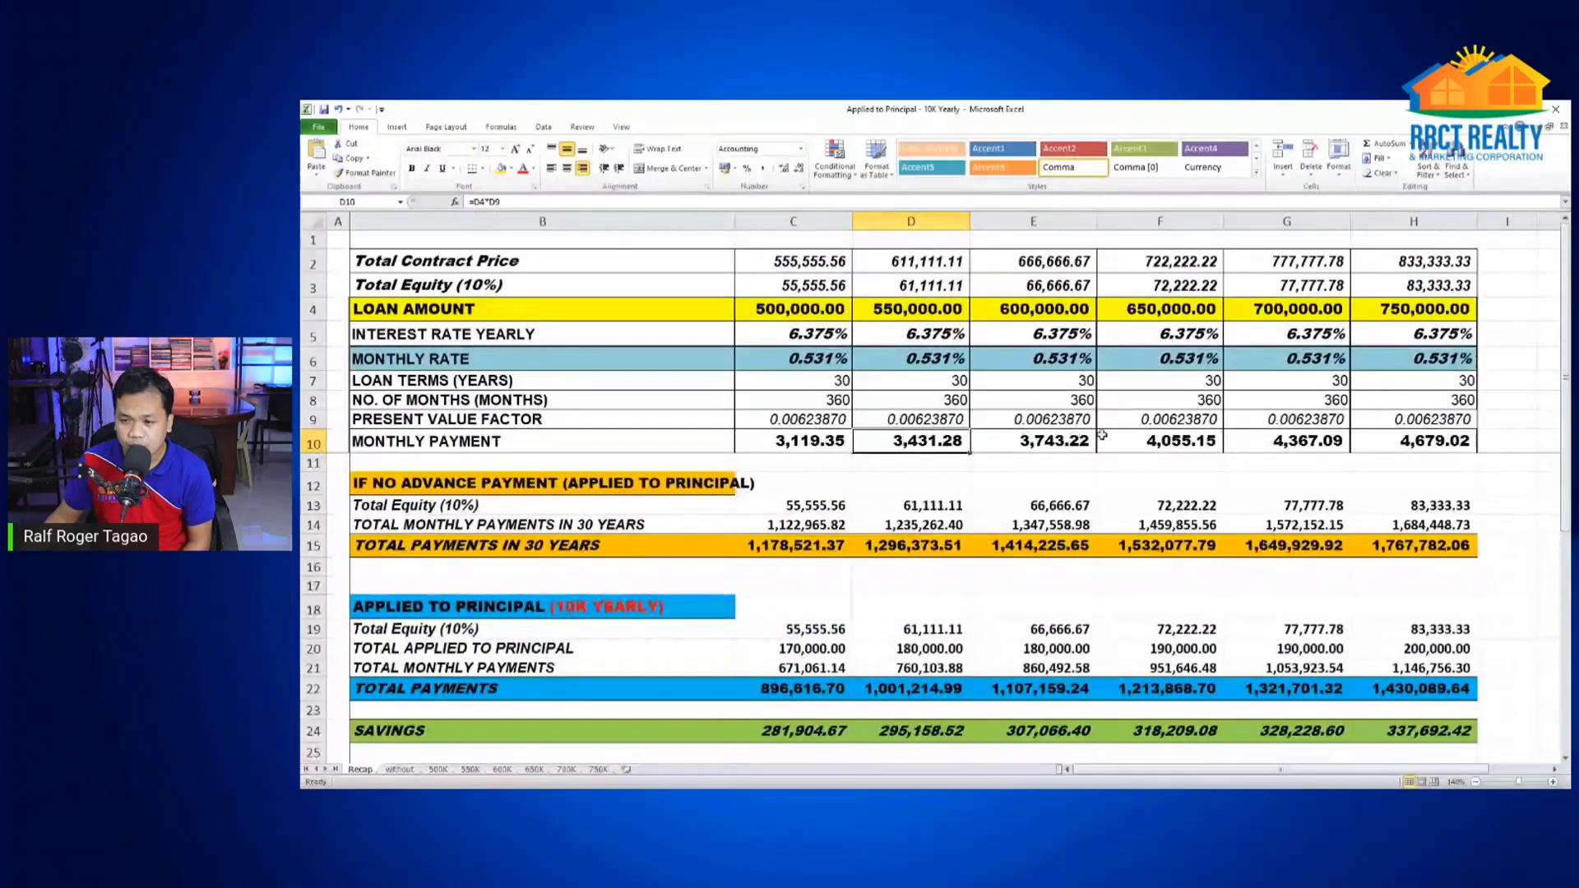
left_click(1058, 445)
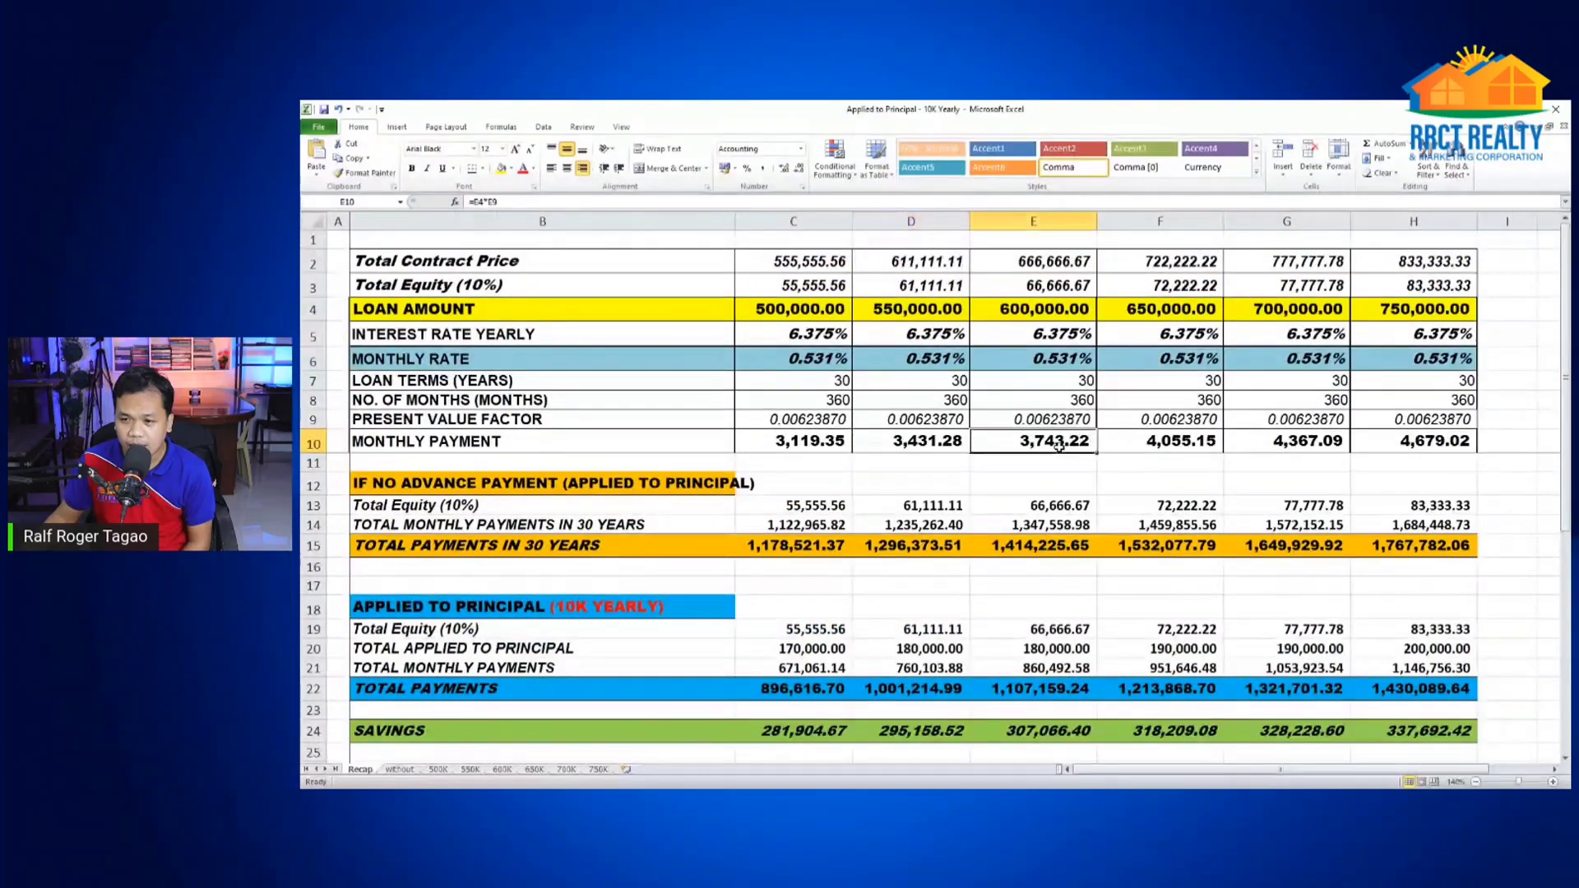
left_click(1176, 438)
left_click(1283, 439)
left_click(1431, 442)
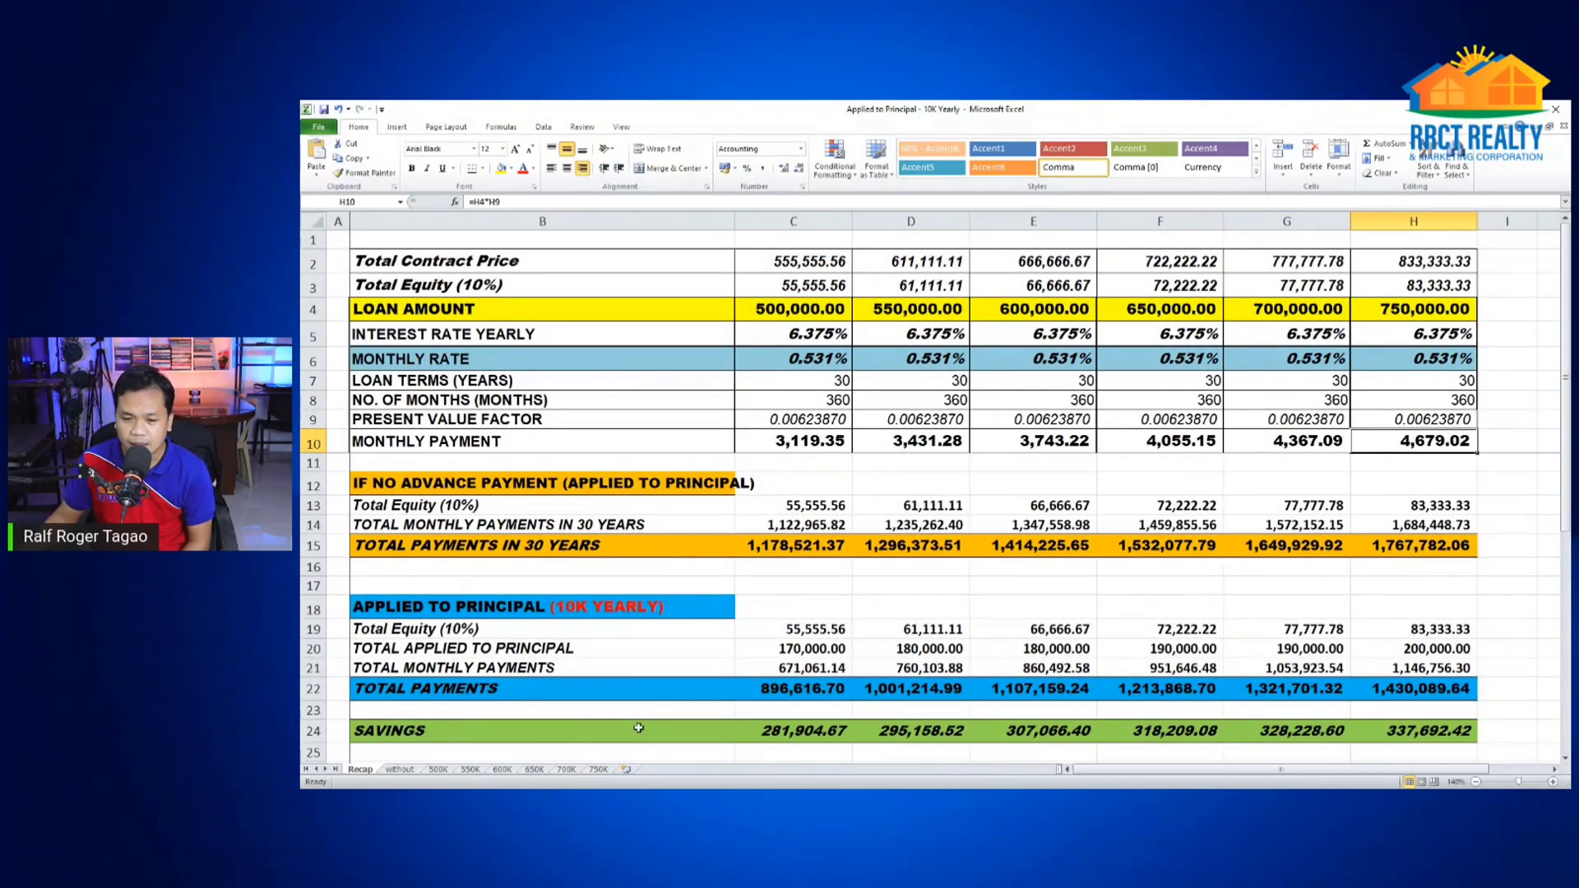
Review the 500,000 loan schedule on the "without" sheet, from the loan amount down to the final balance at month 360
left_click(401, 771)
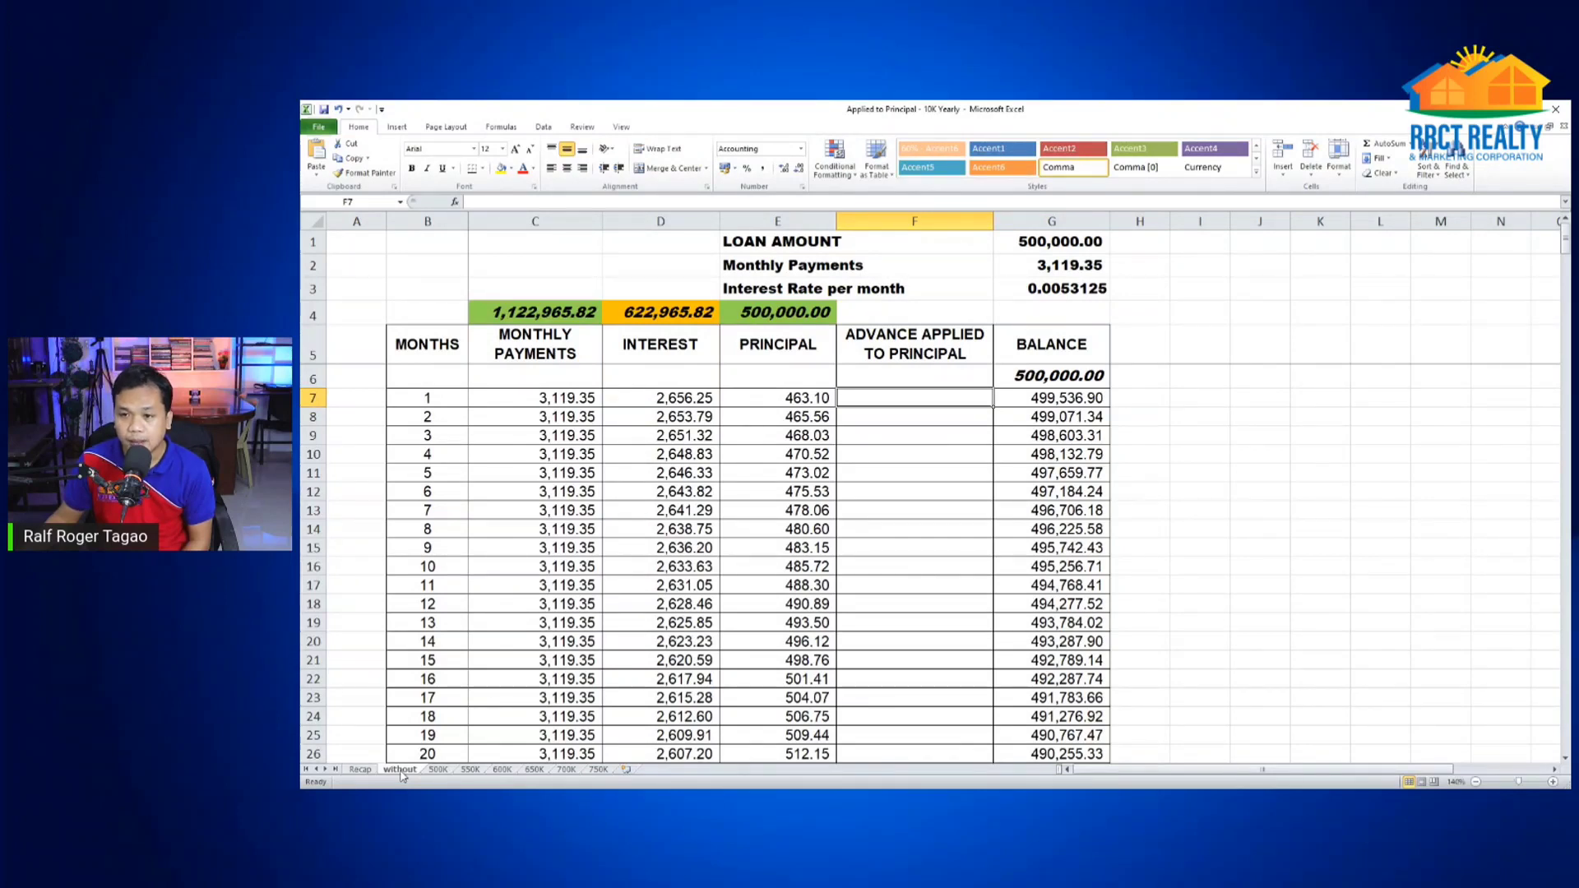
left_click(1053, 239)
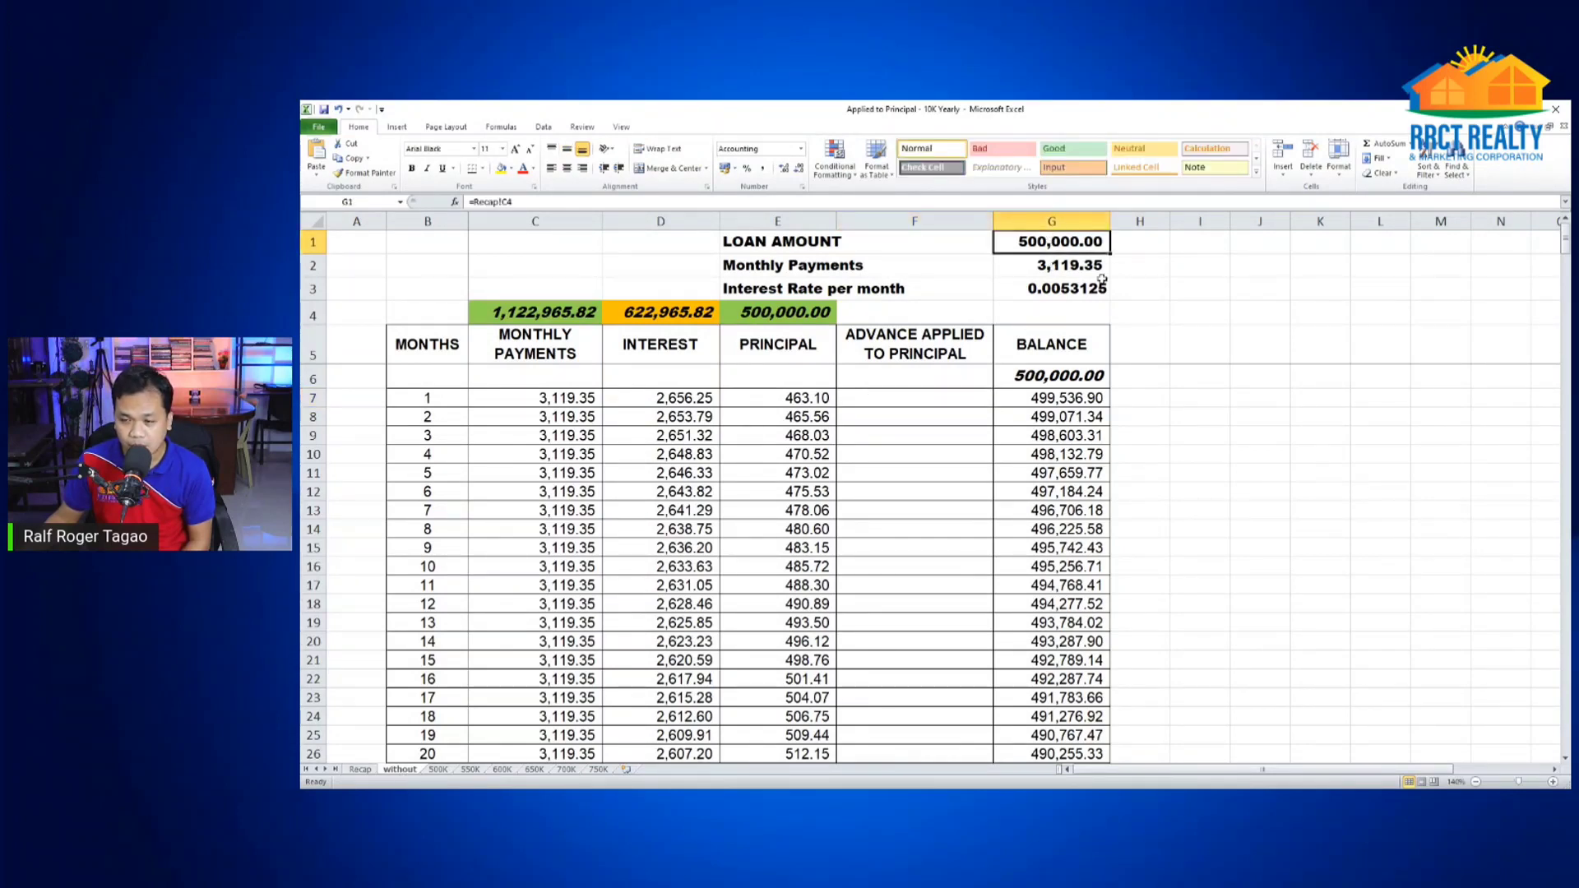
left_click(1226, 311)
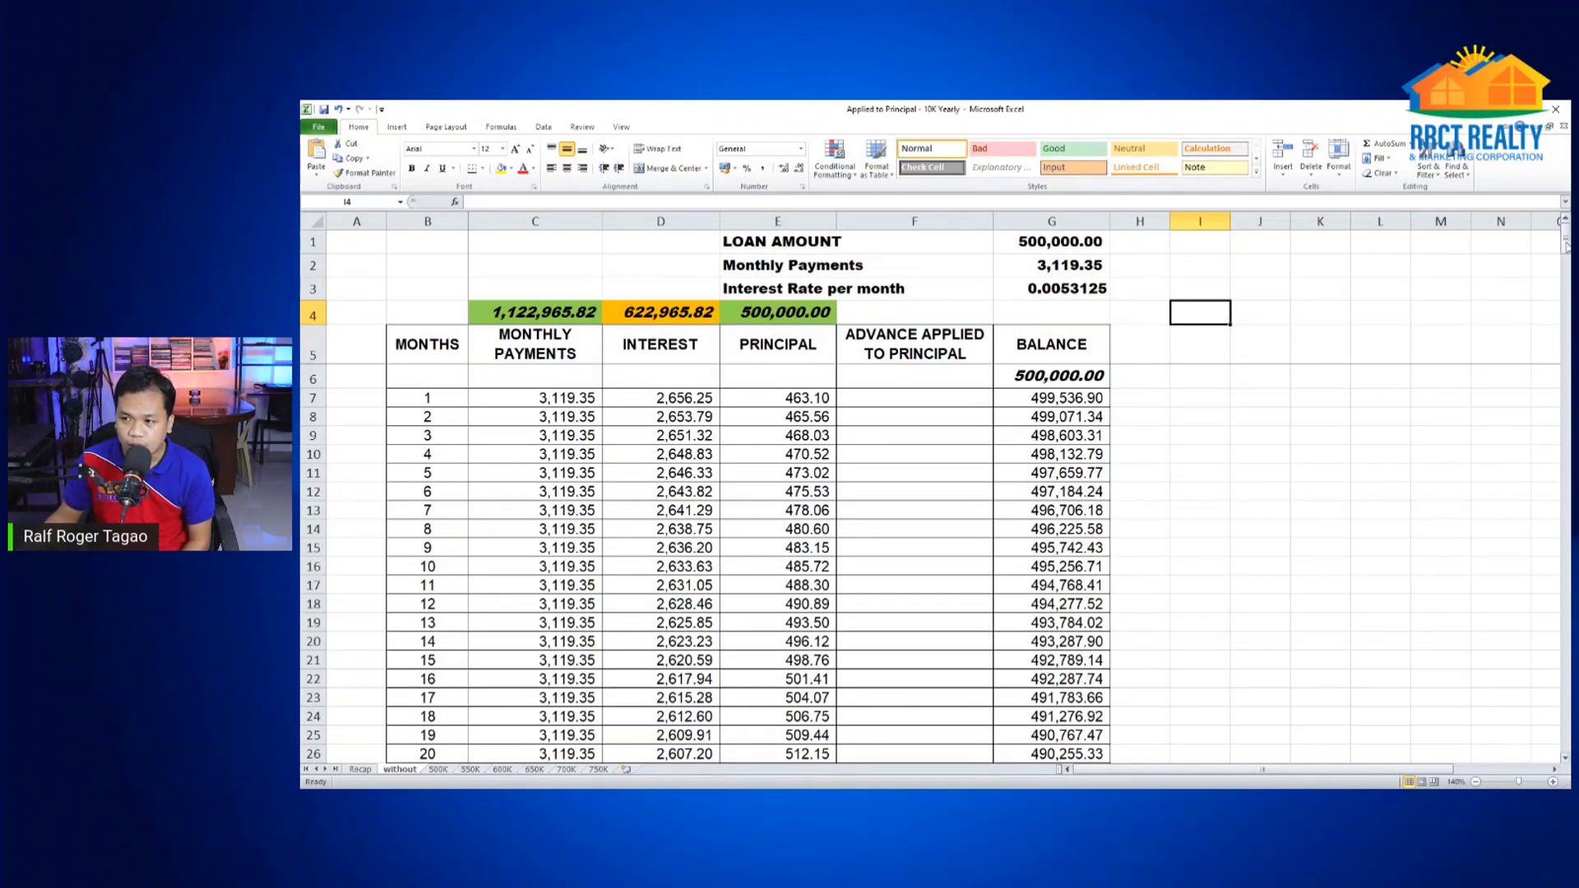
left_click_drag(1566, 245, 1550, 730)
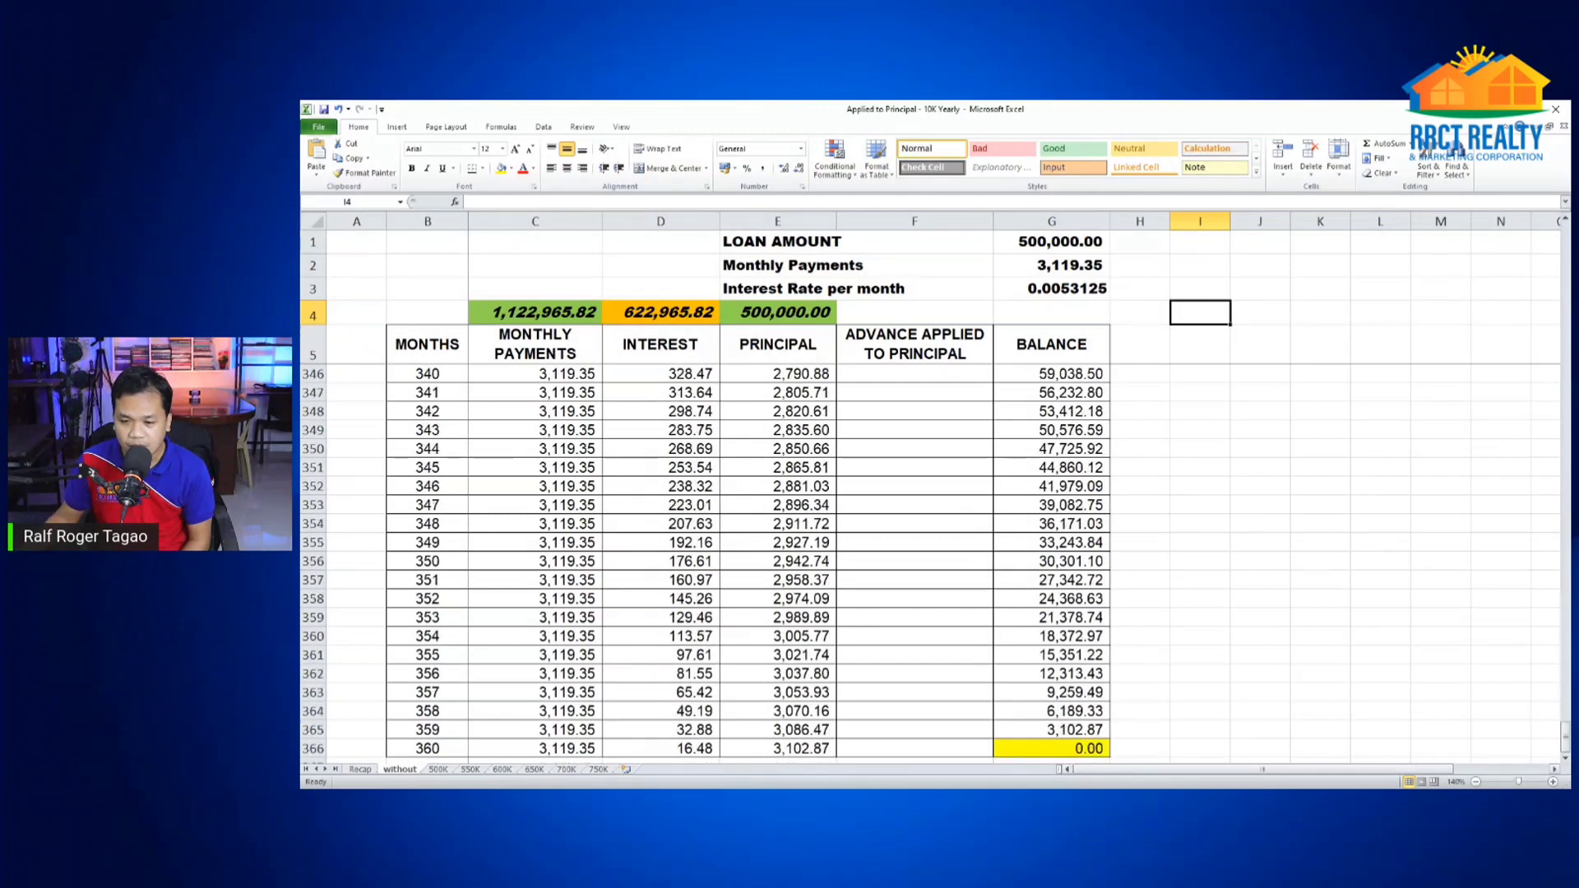
left_click(1074, 748)
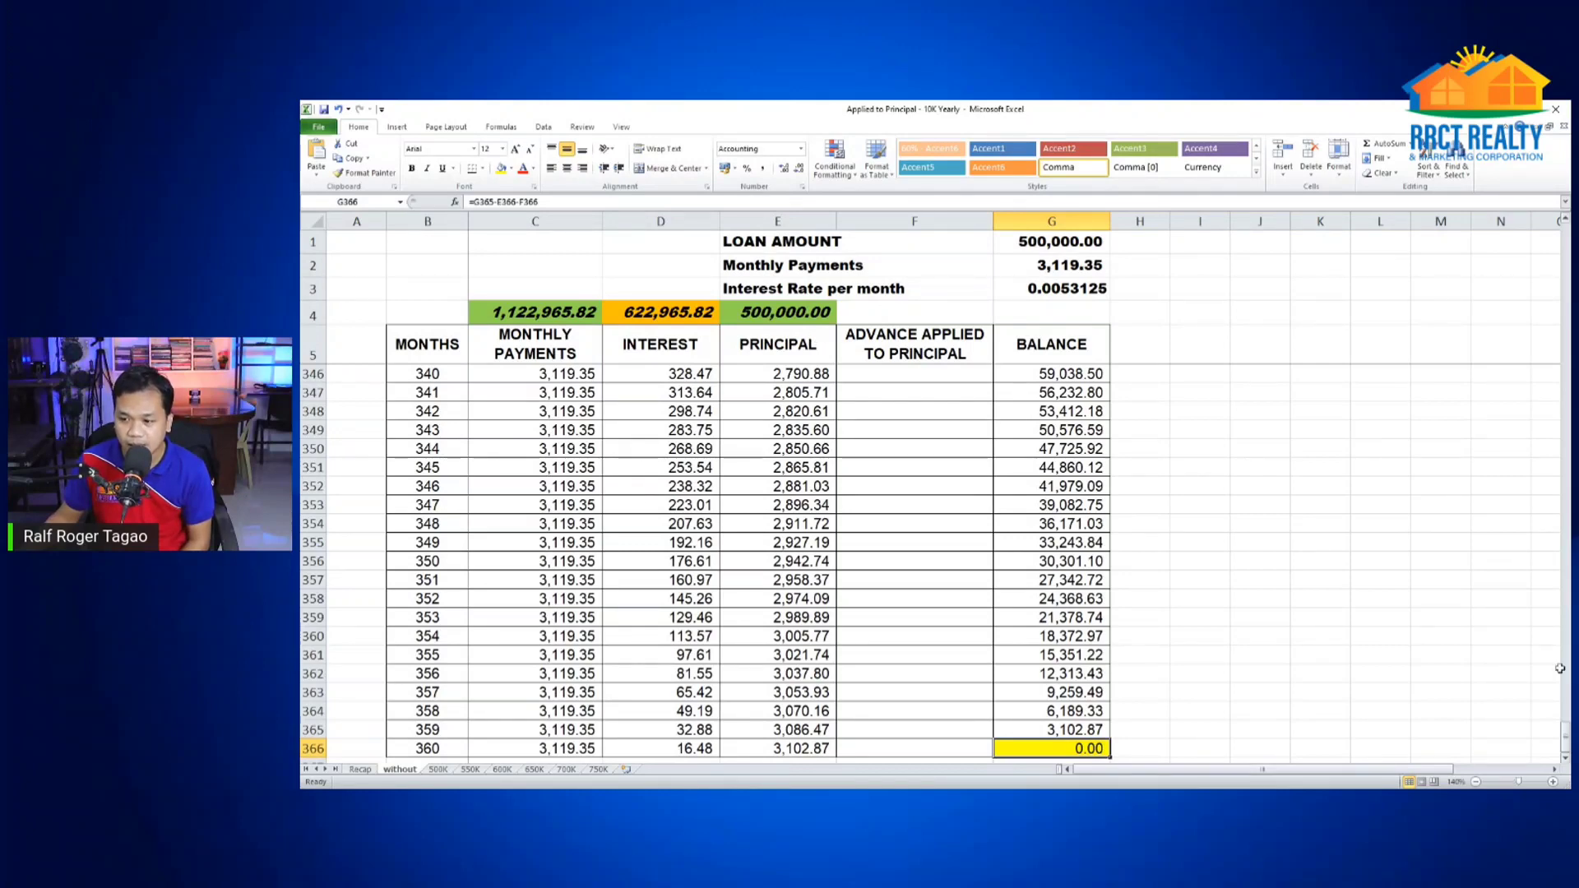
left_click_drag(1565, 752, 1565, 238)
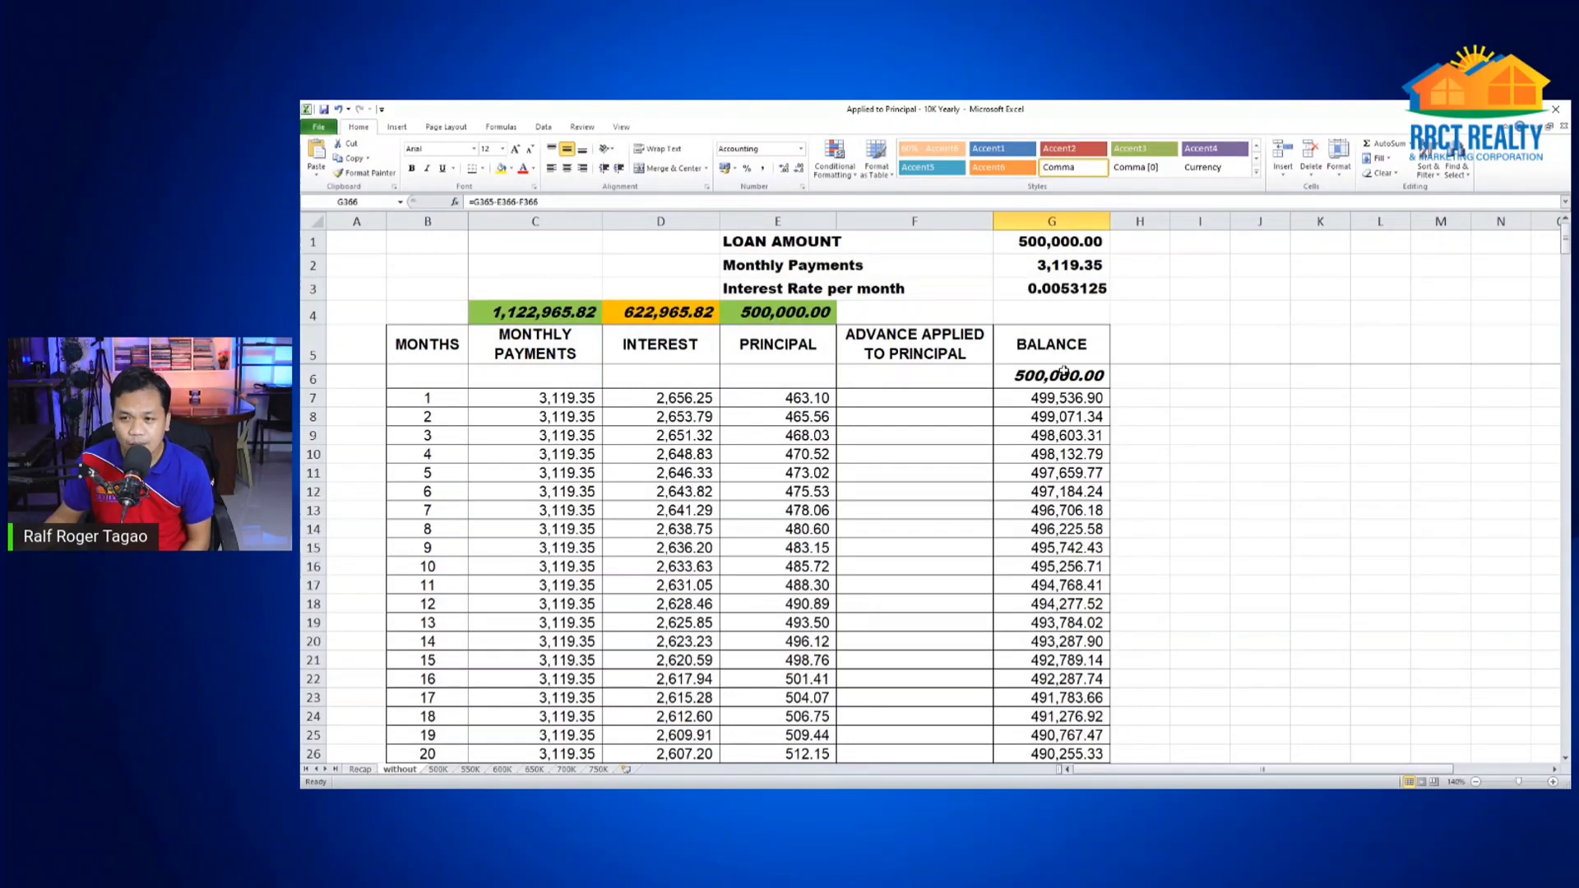
Check the monthly payment and monthly interest rate on the "without" sheet, and inspect the month 1 interest formula
left_click(1069, 264)
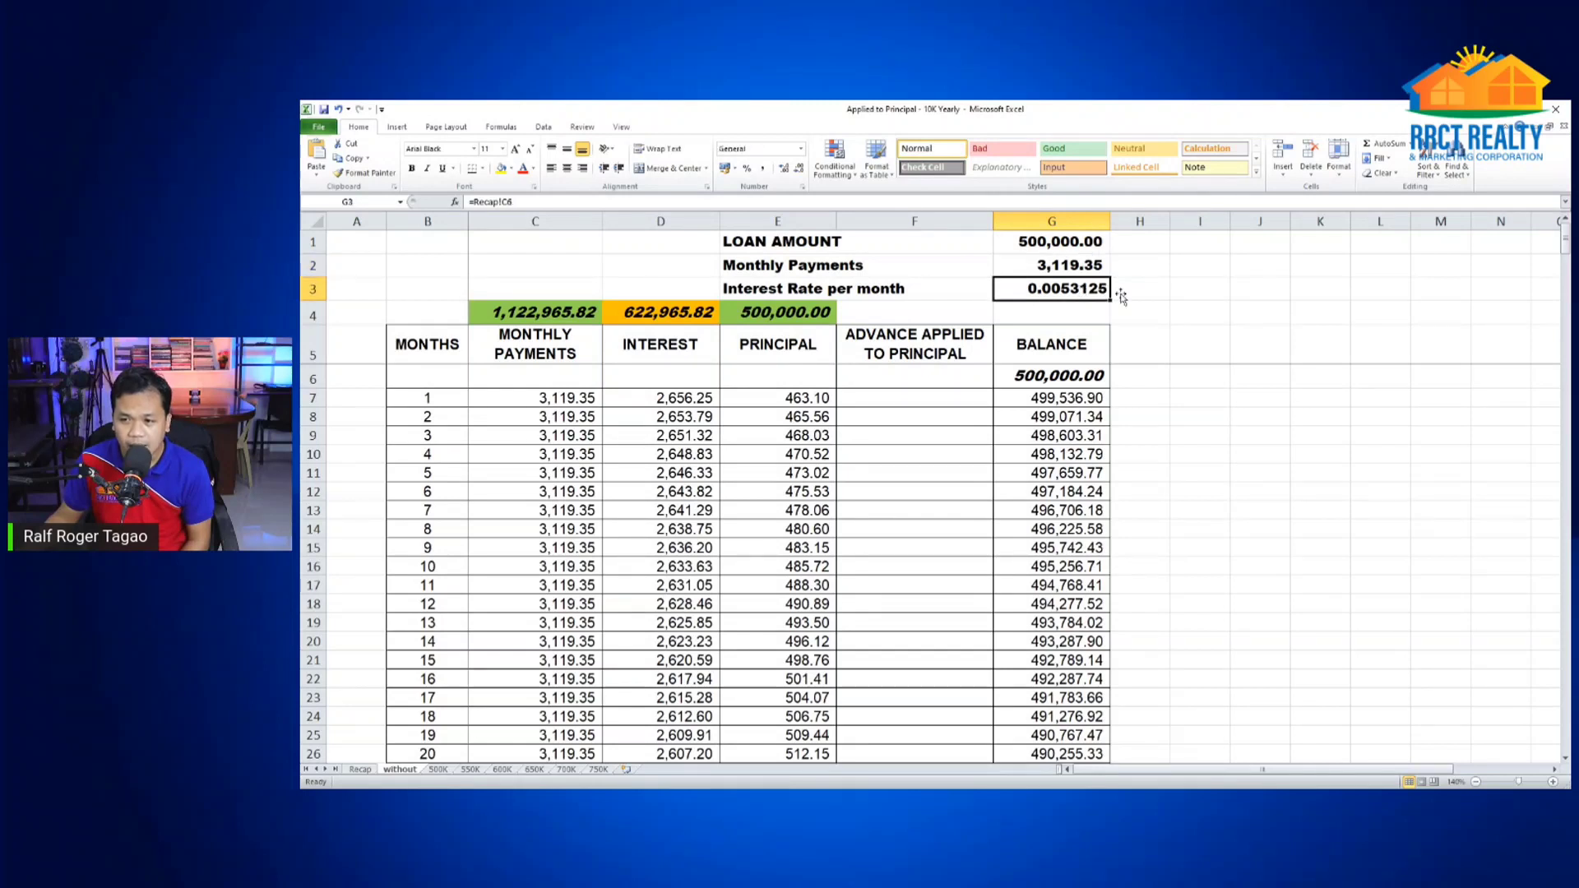
left_click(1085, 288)
left_click(675, 400)
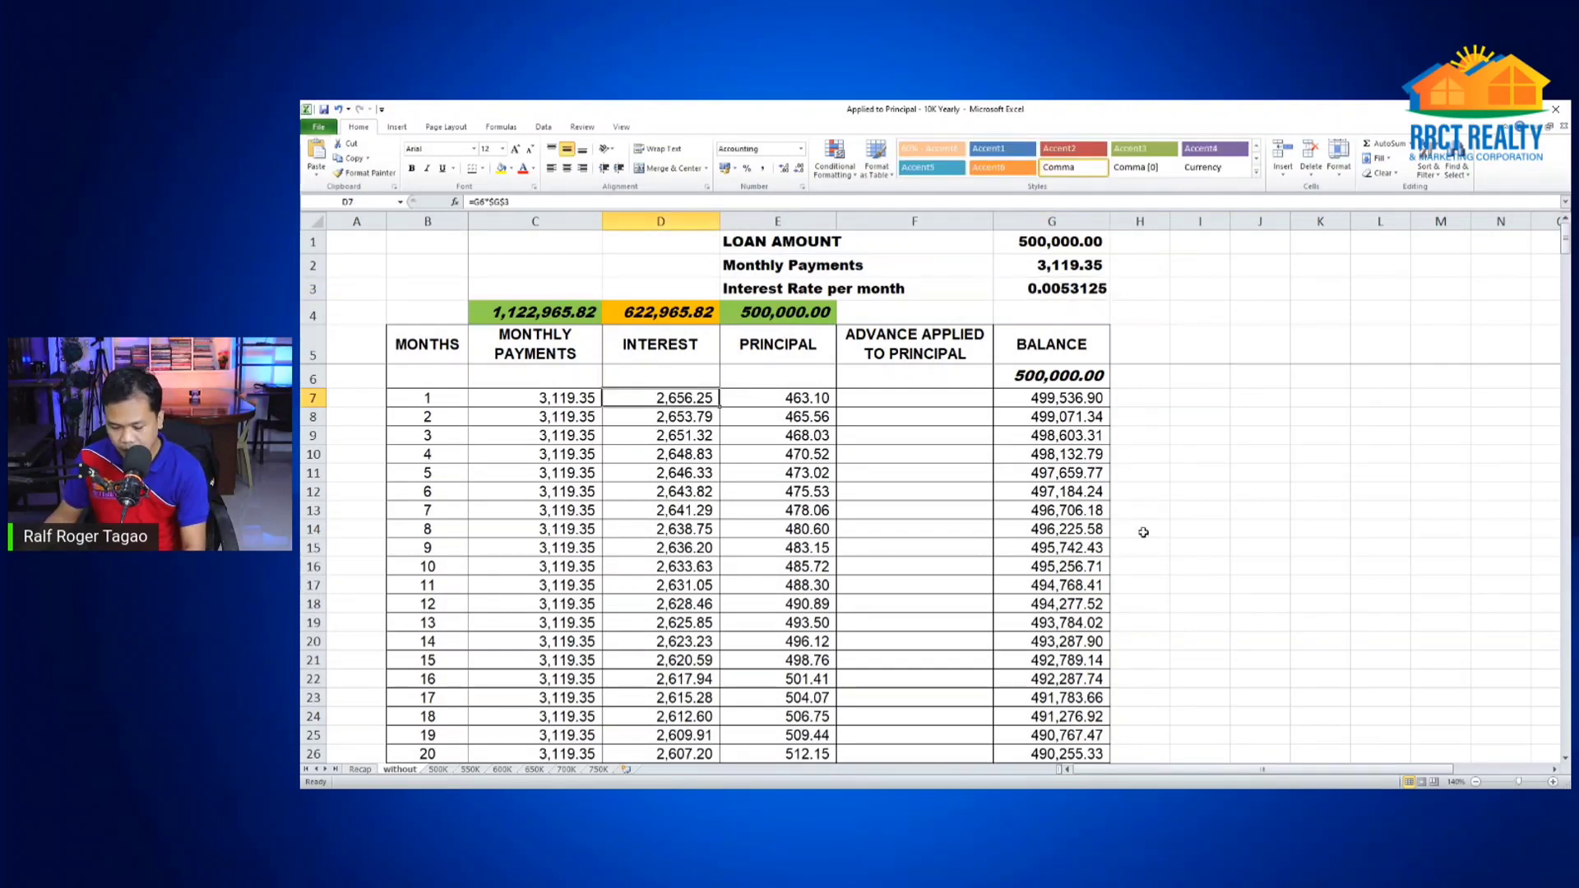
key("F2")
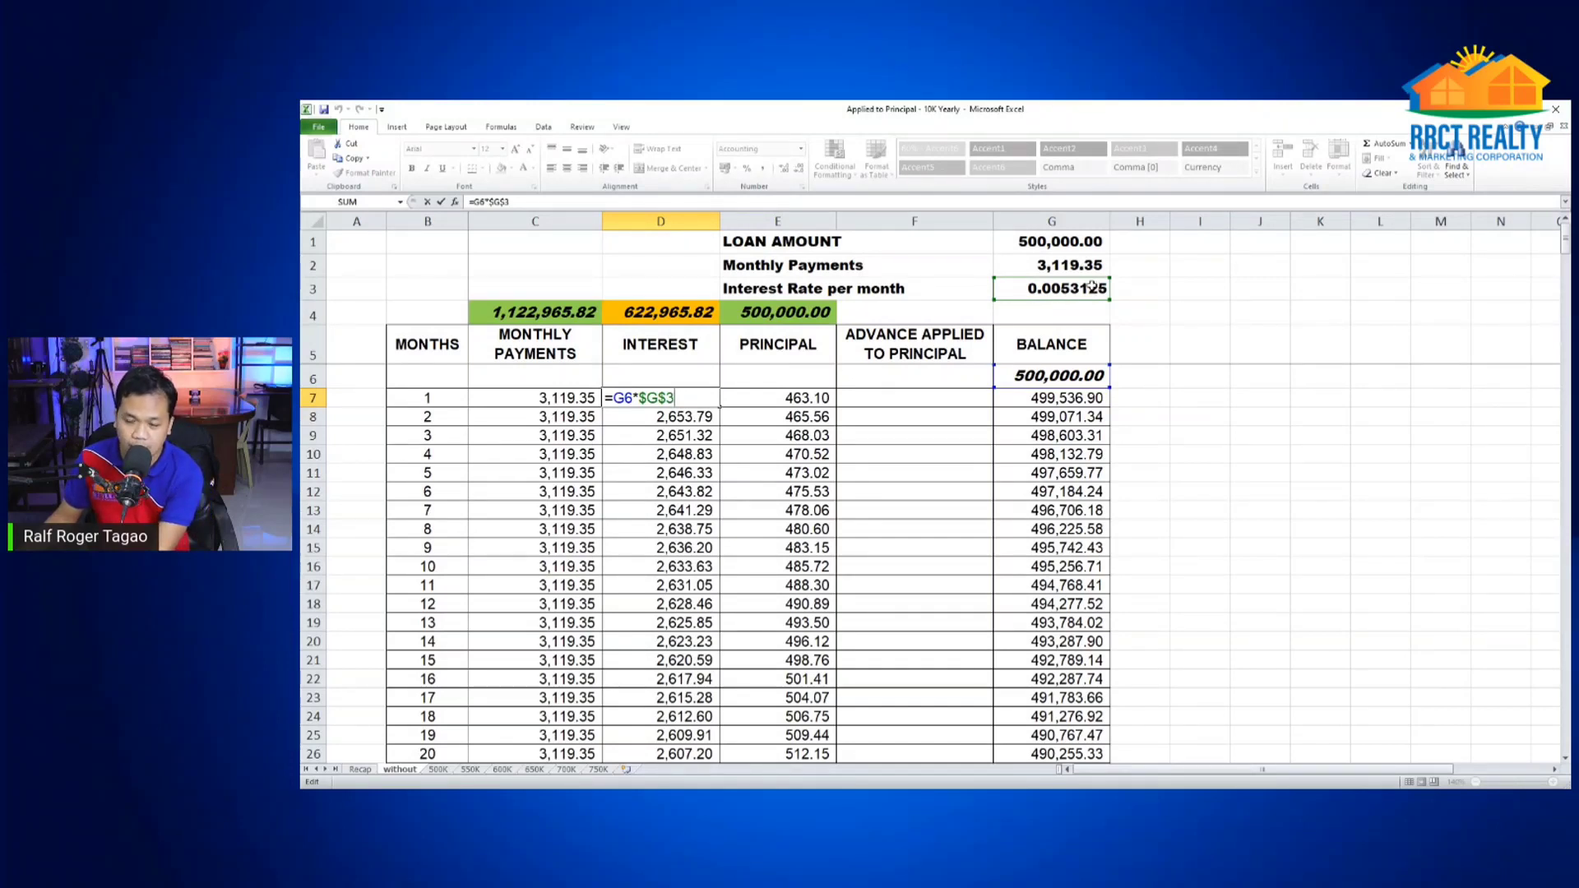
key("Return")
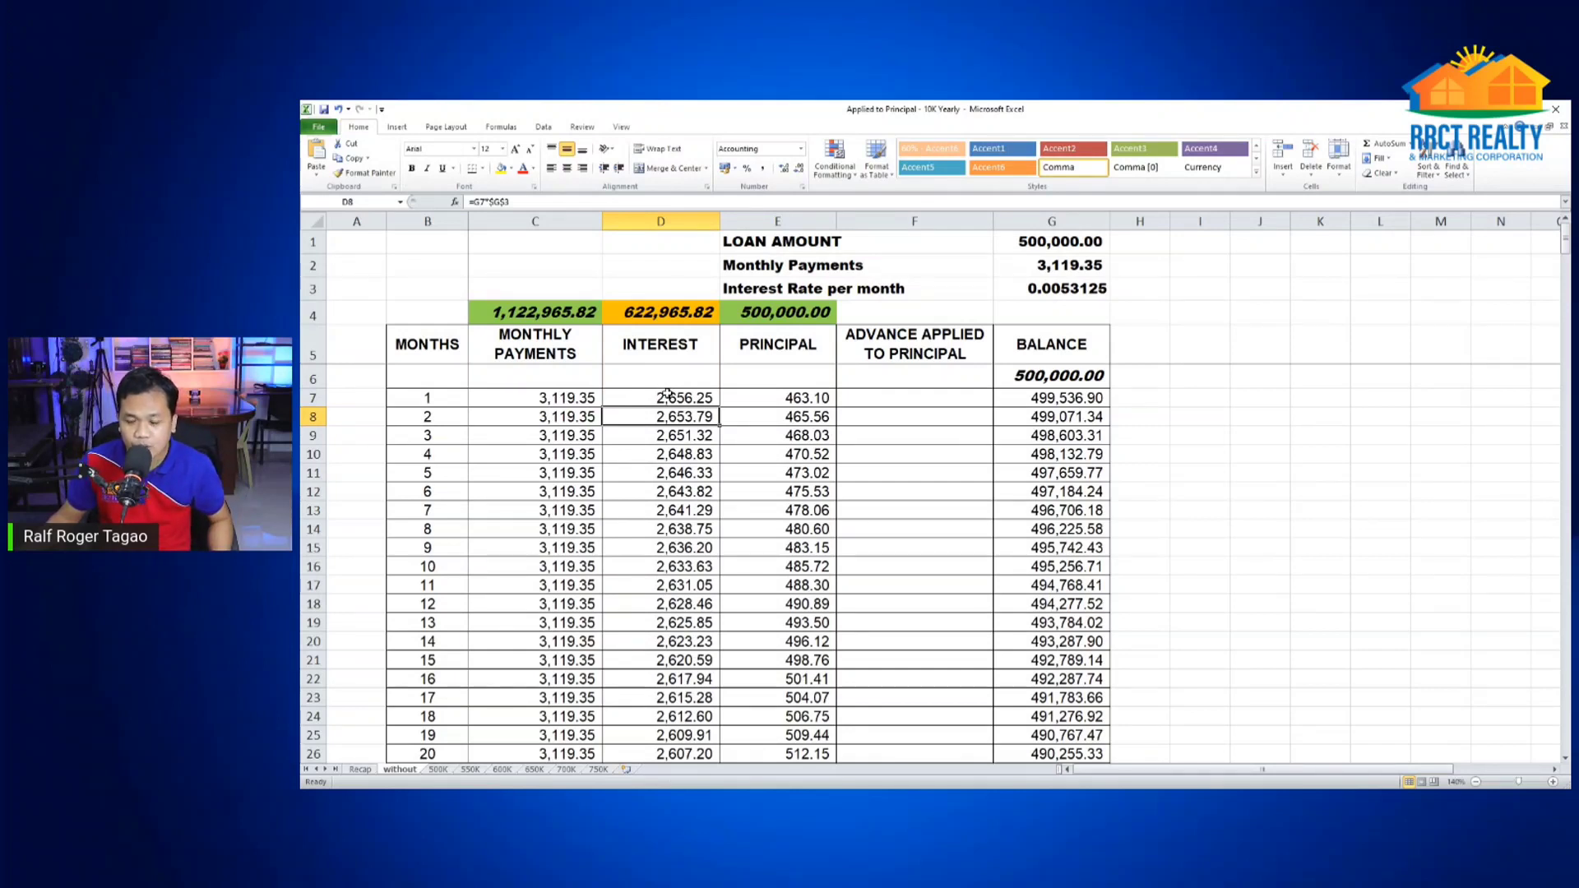
Inspect the month 1 principal and balance formulas, along with the empty cells for advances applied to principal
left_click(785, 398)
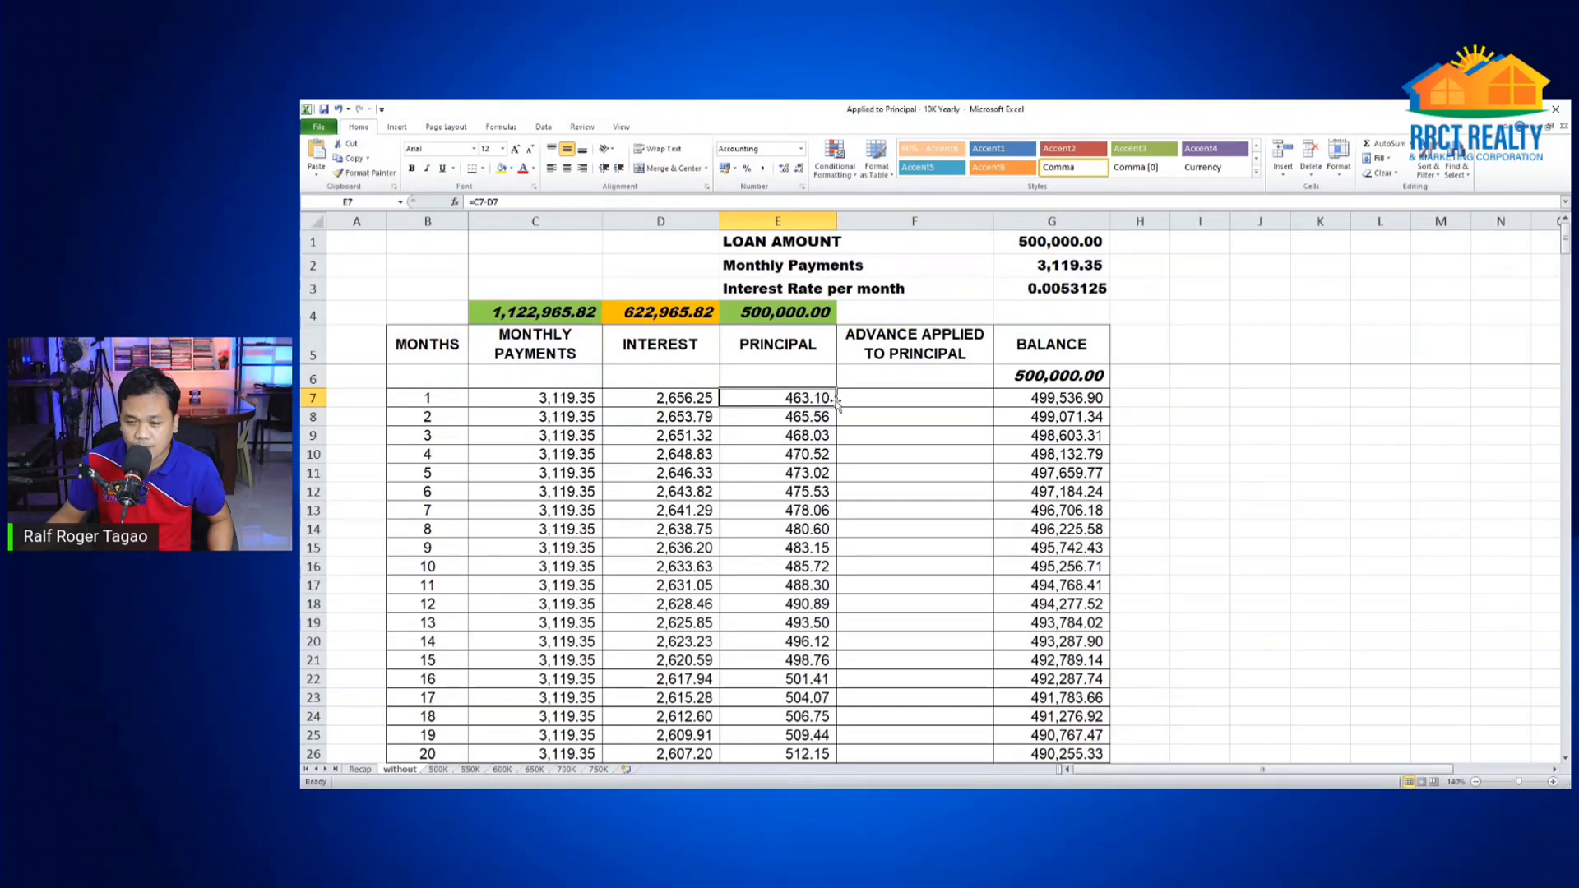
left_click(1043, 398)
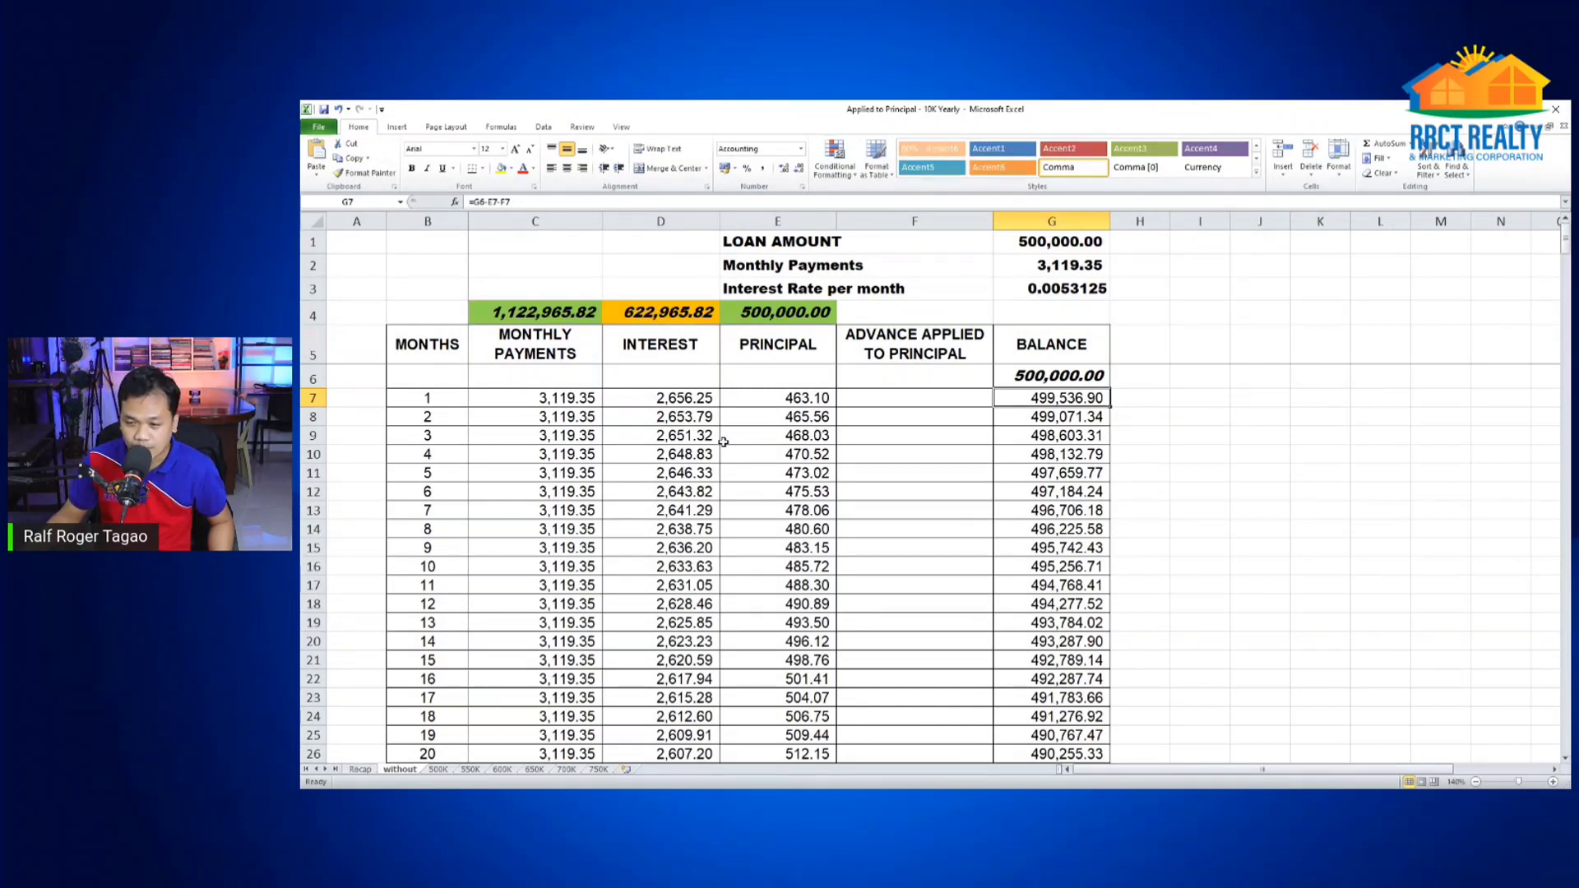
left_click(901, 401)
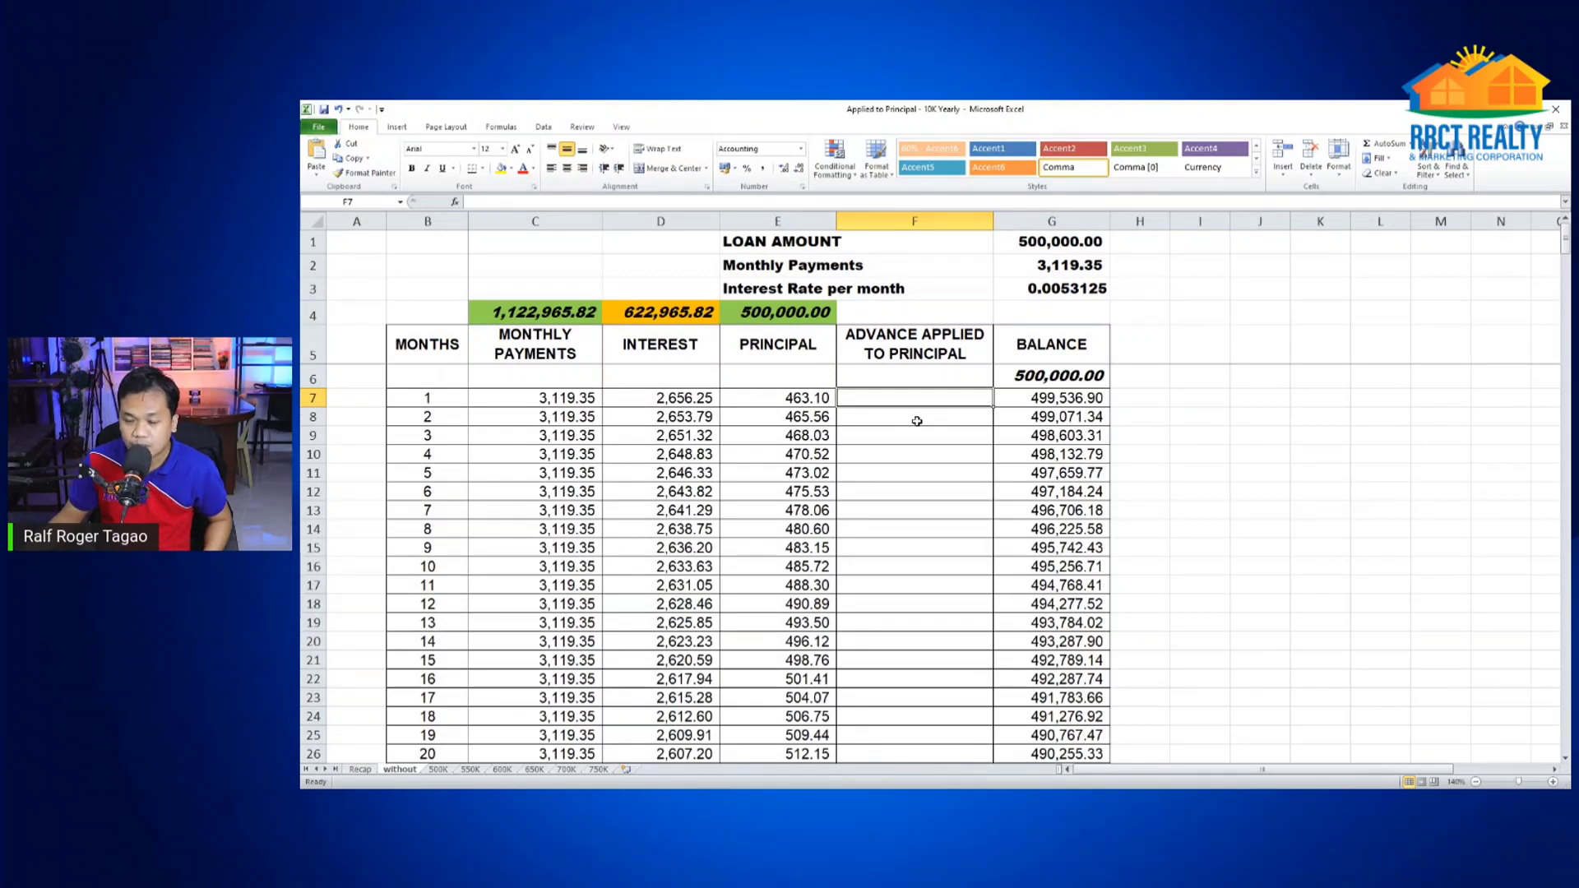
left_click(917, 422)
left_click(925, 393)
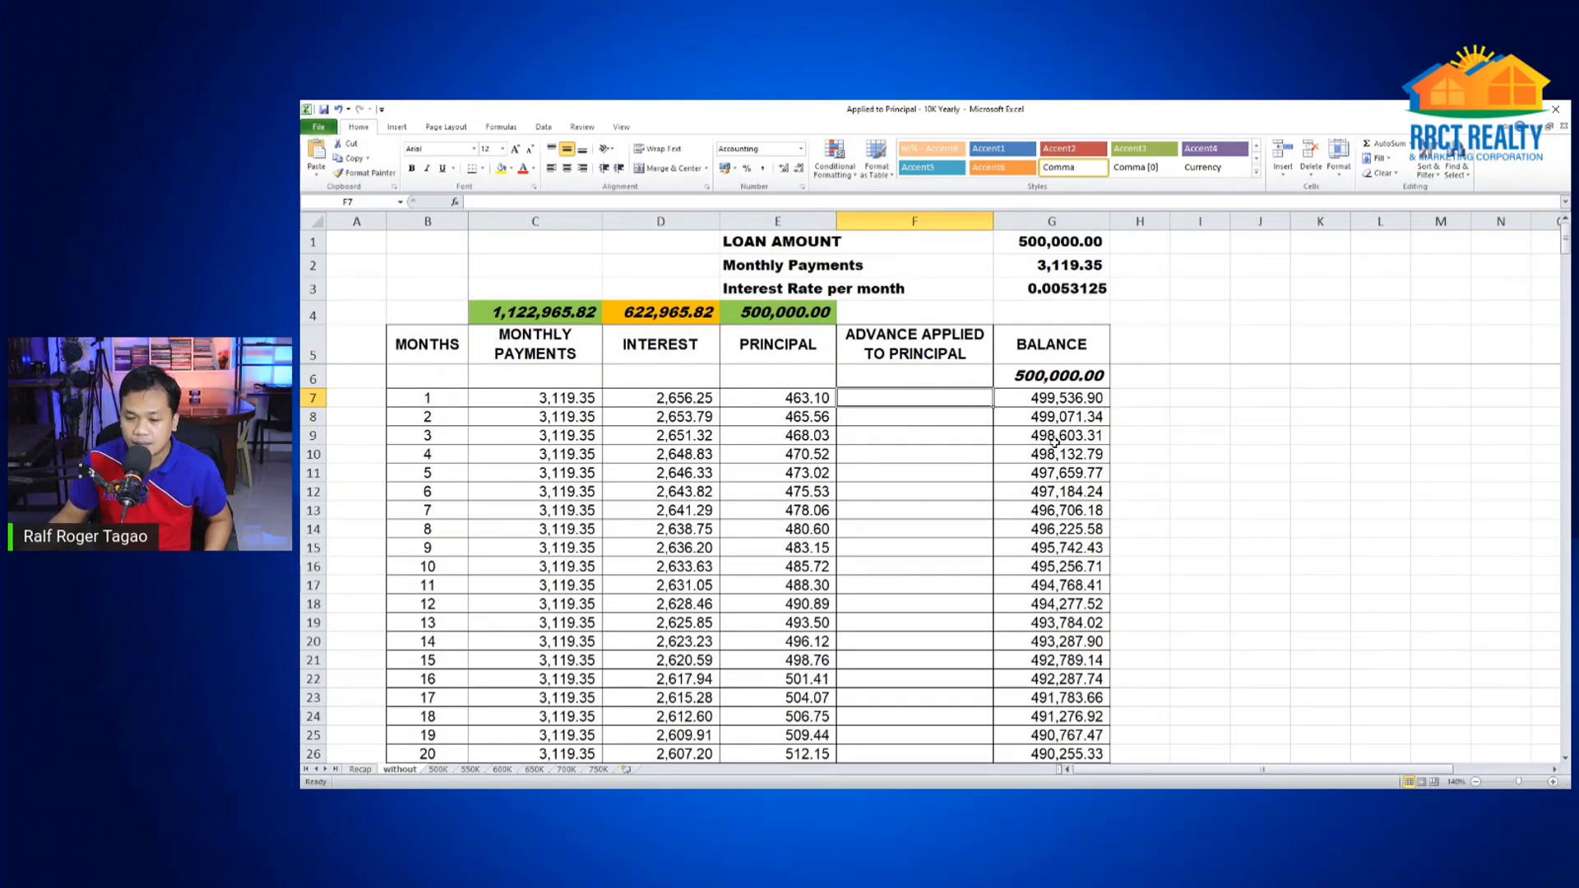
Examine the 500K sheet's schedule with yearly 10,000 advances, from the loan amount down to the payoff month
left_click(439, 770)
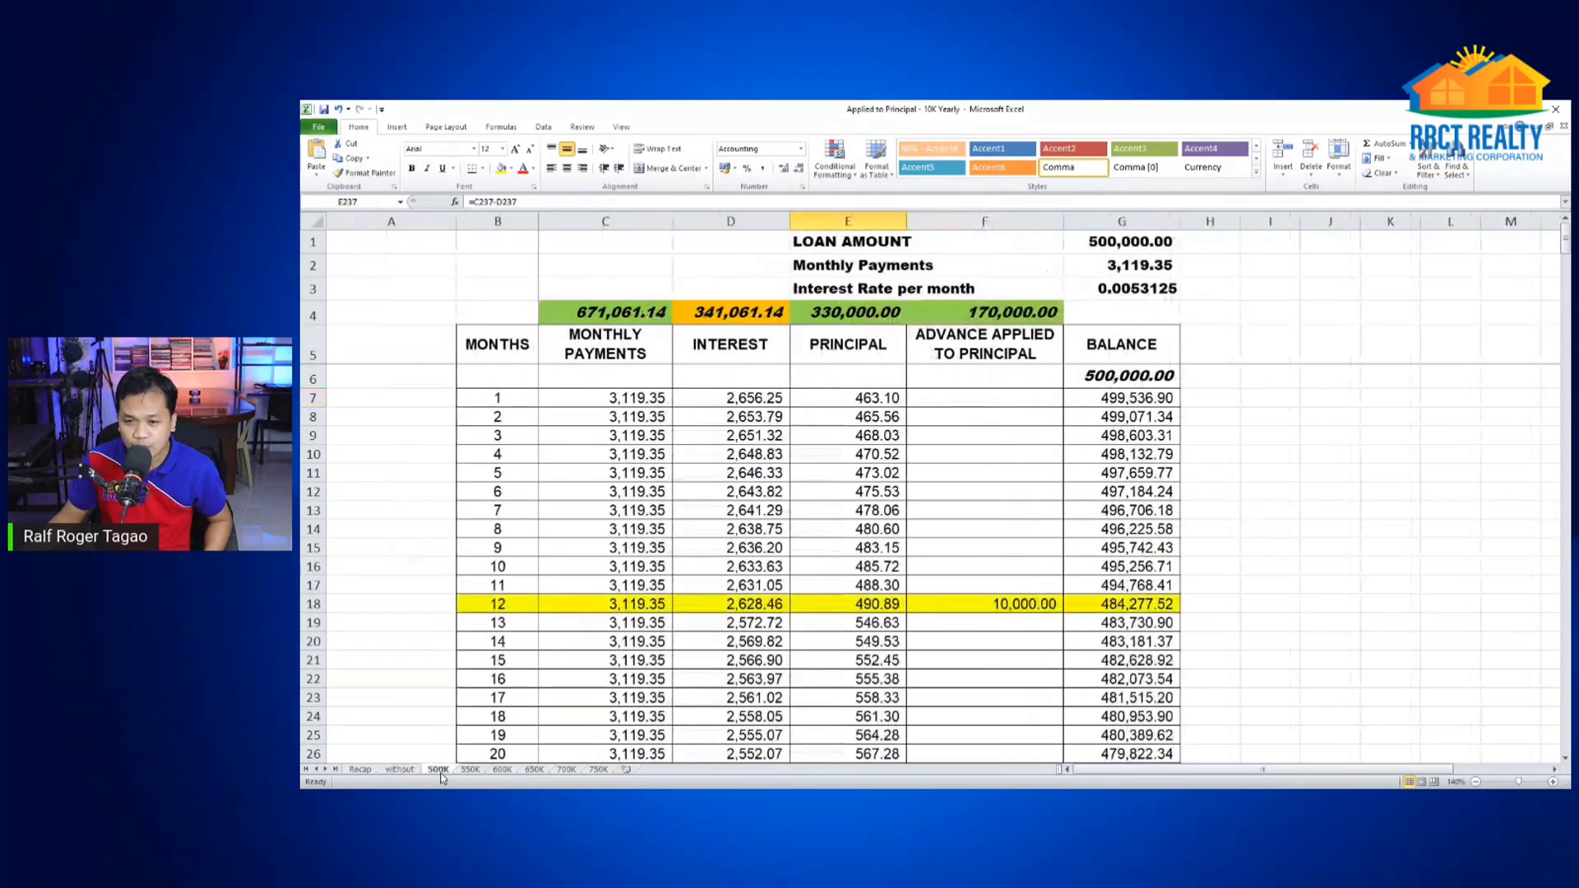
left_click(1125, 243)
left_click(1256, 265)
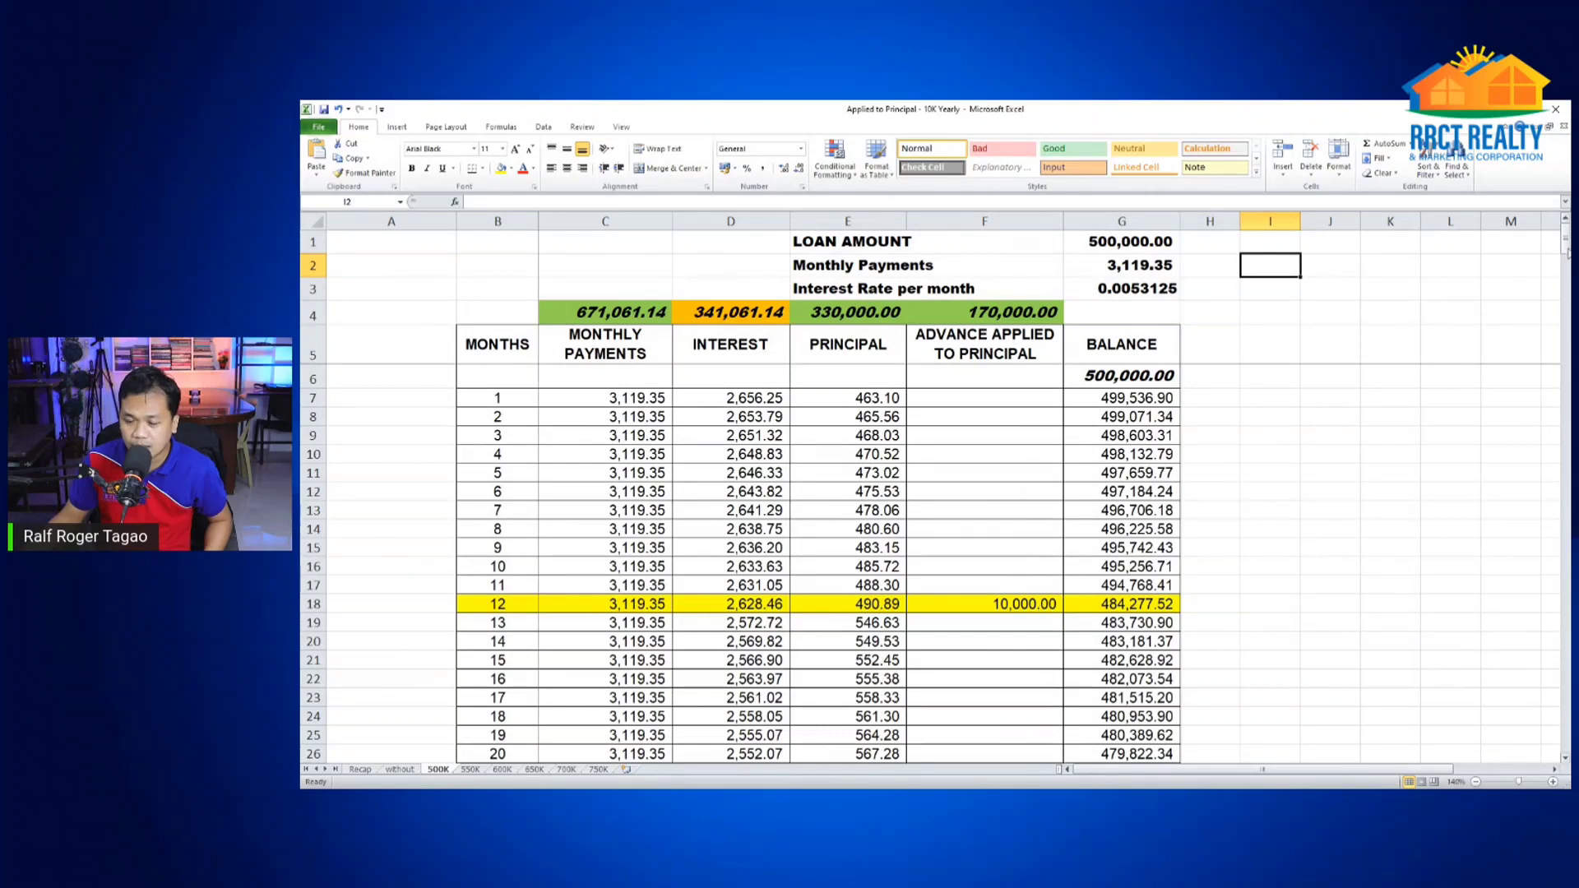
left_click_drag(1566, 254, 1566, 534)
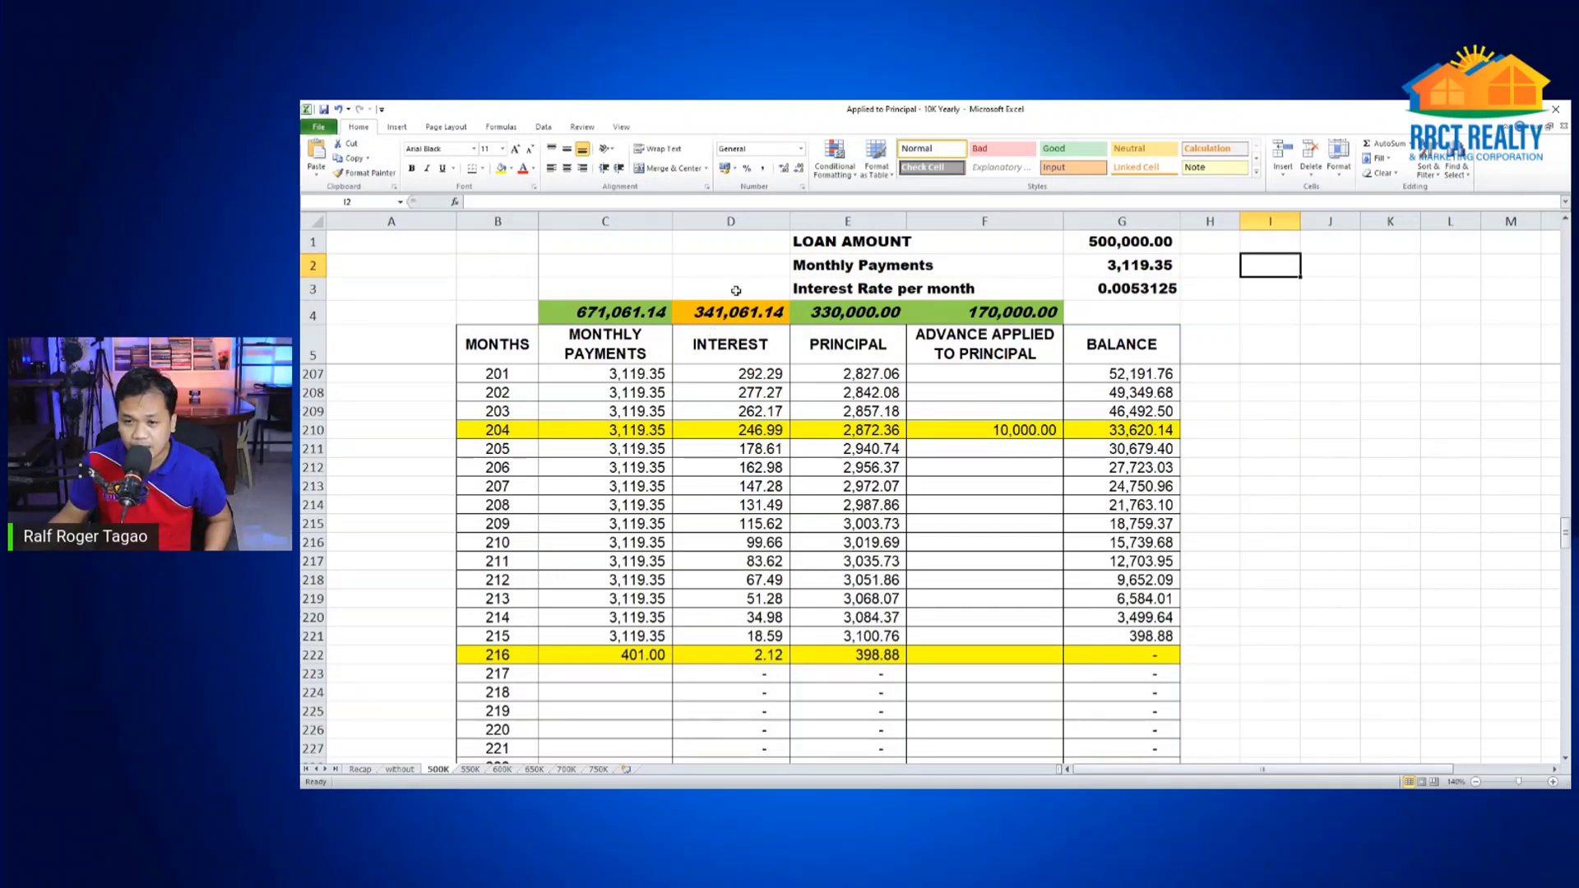
Compare the total interest on the "without" and 500K sheets, and check the 500K sheet's total advance applied to principal
left_click(401, 772)
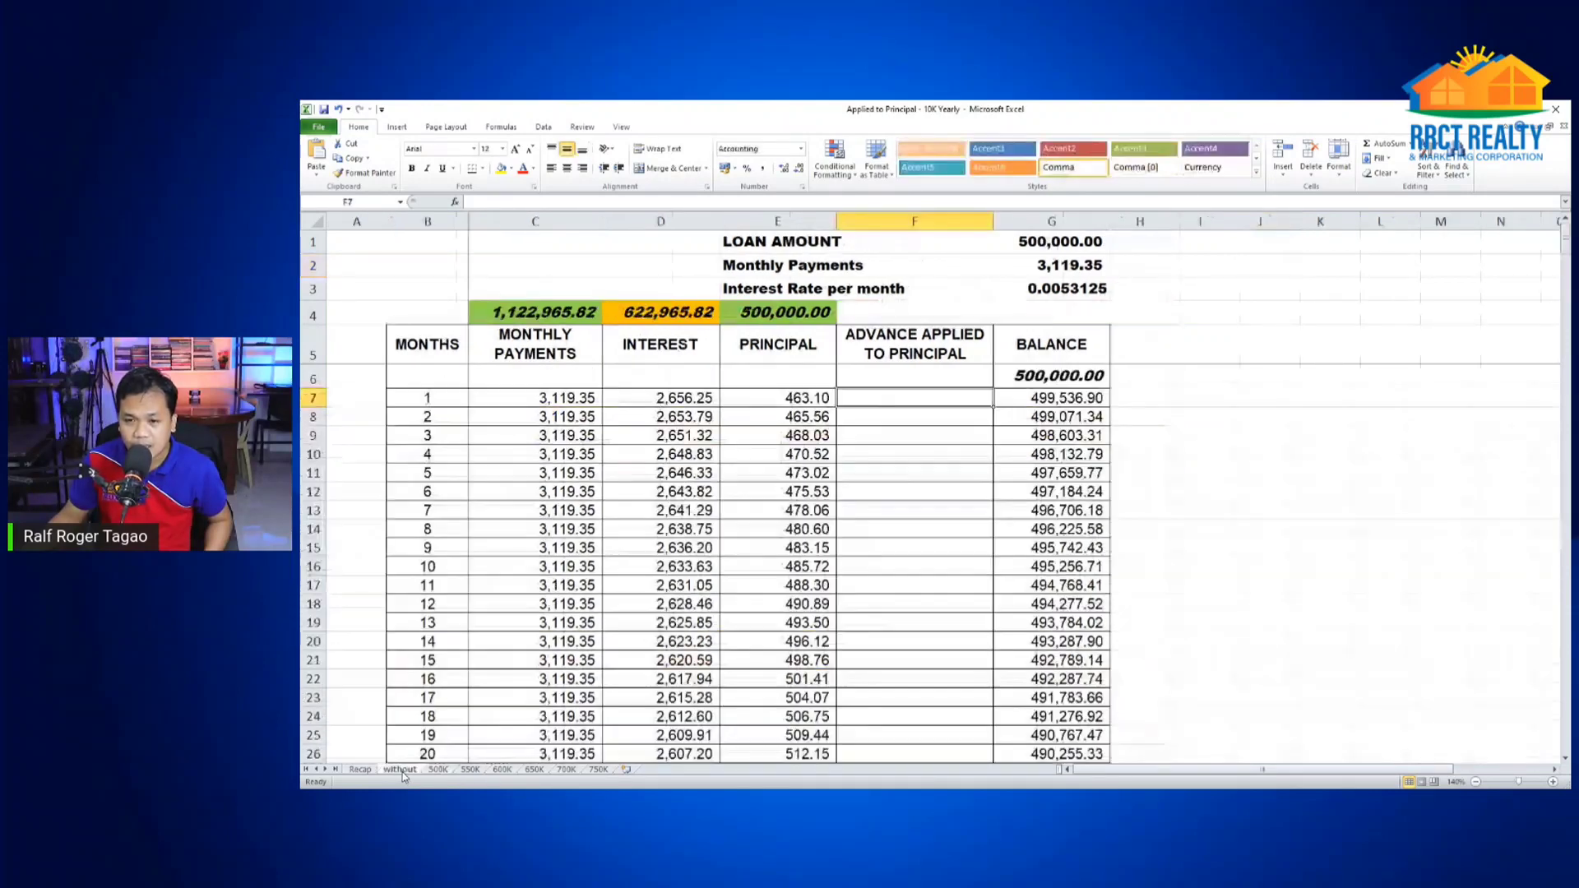
left_click(440, 772)
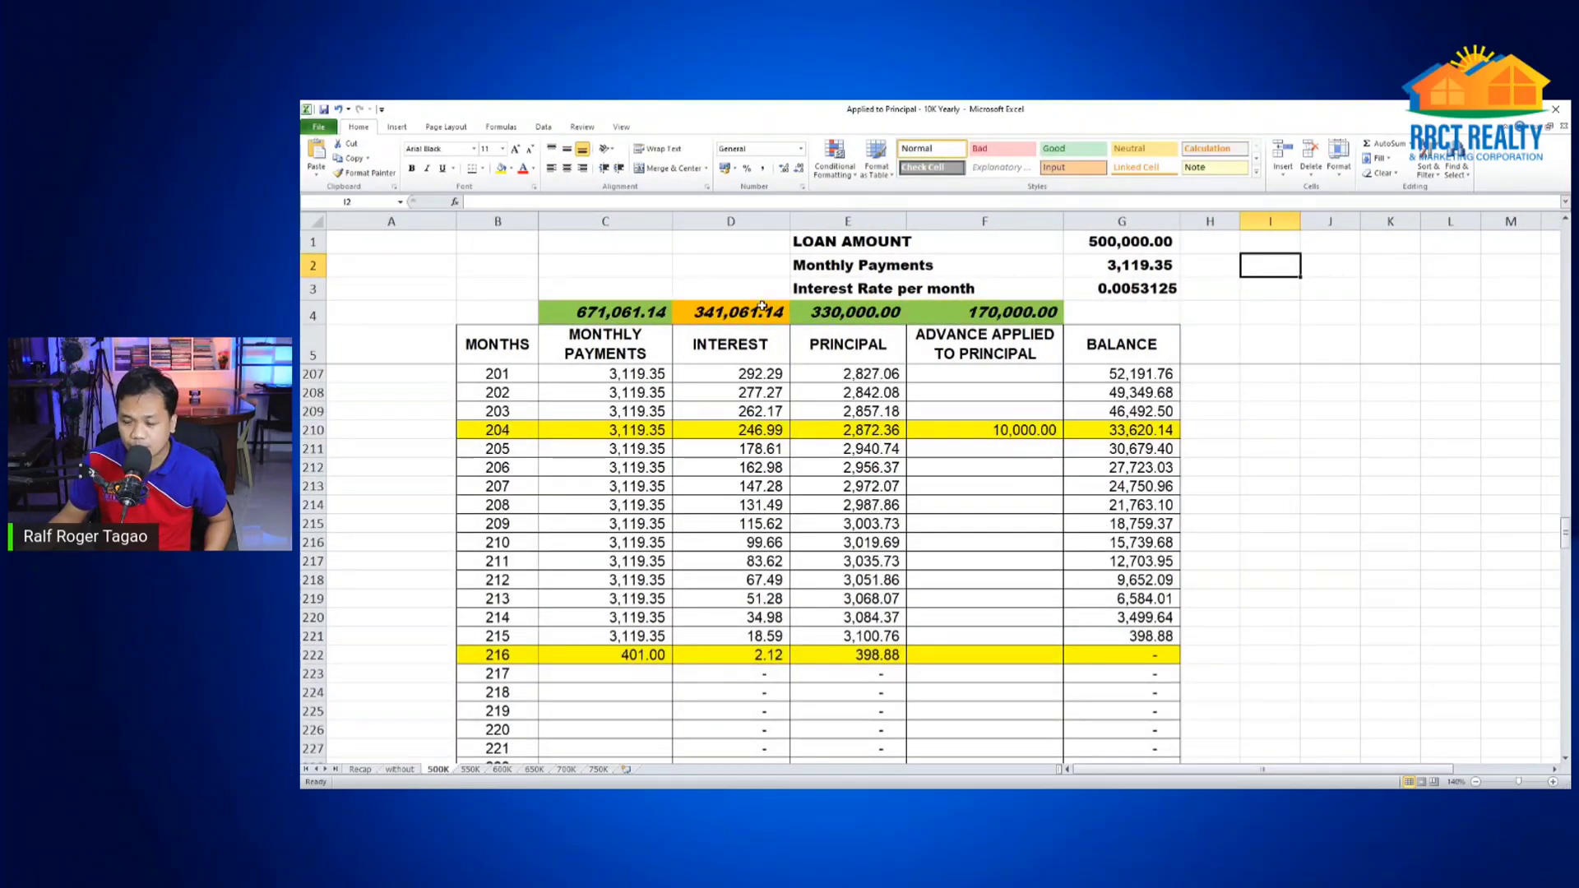
left_click(1019, 308)
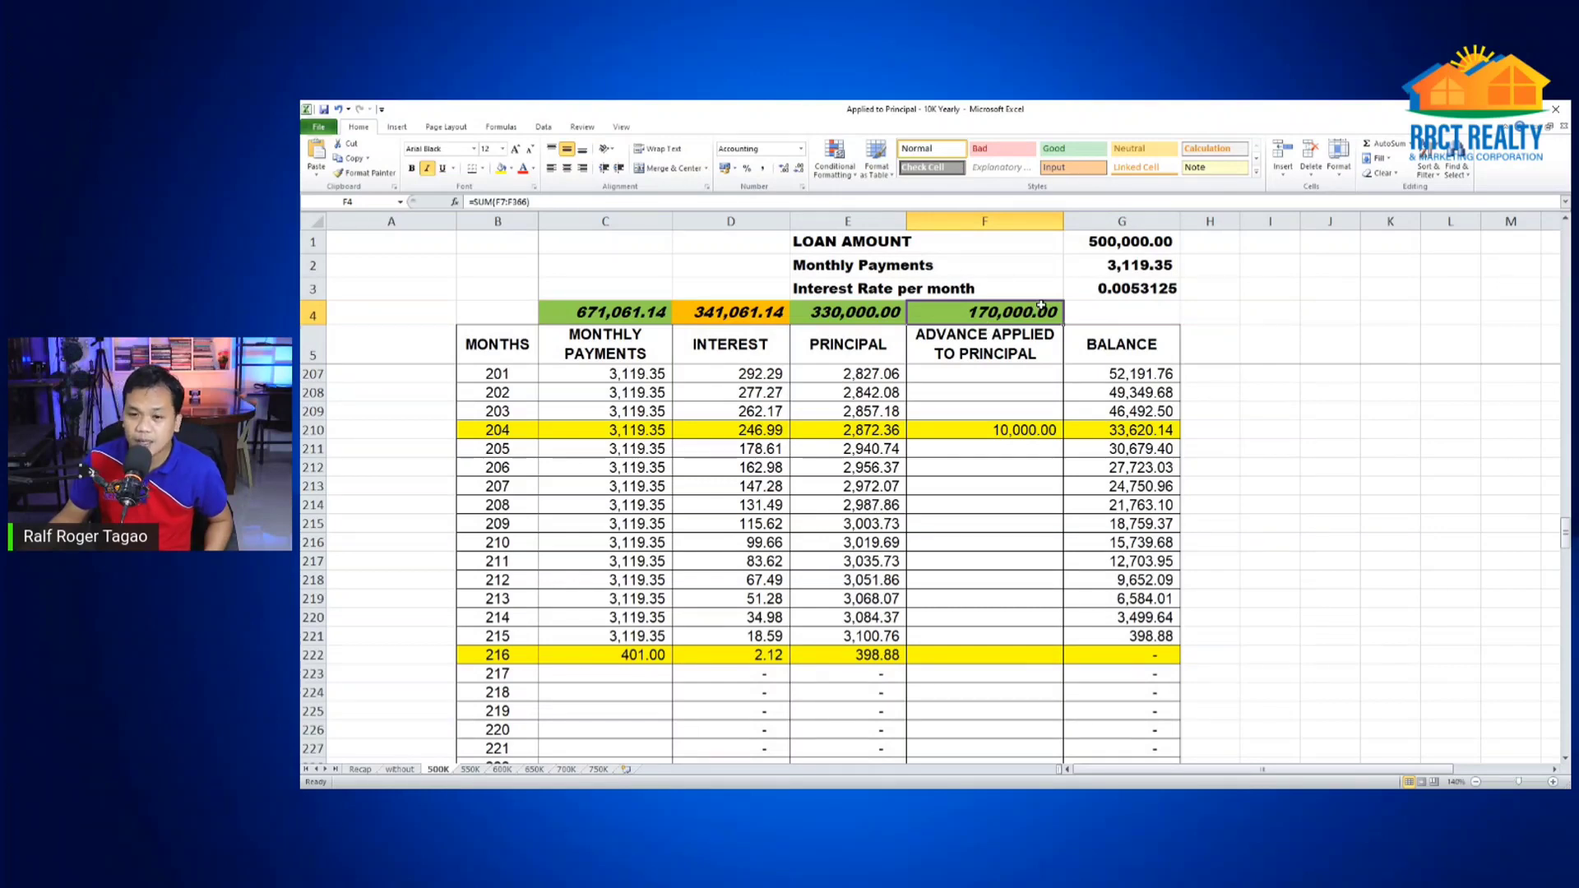
Examine the 550K sheet's schedule down to its payoff month and check the total interest in row 4
left_click(470, 769)
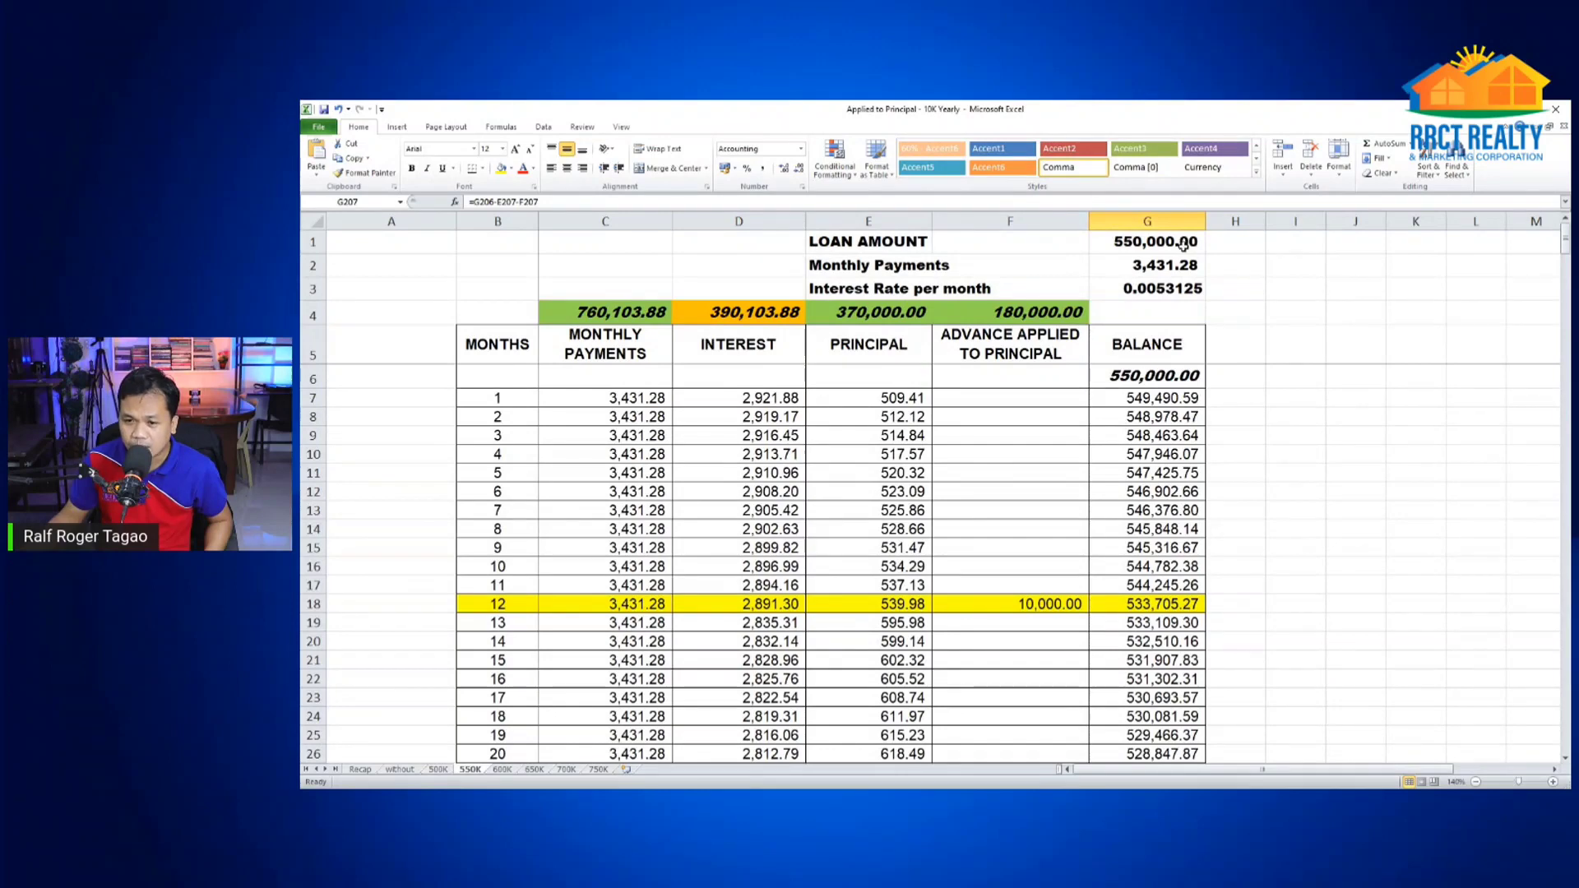
left_click_drag(1563, 248, 1564, 544)
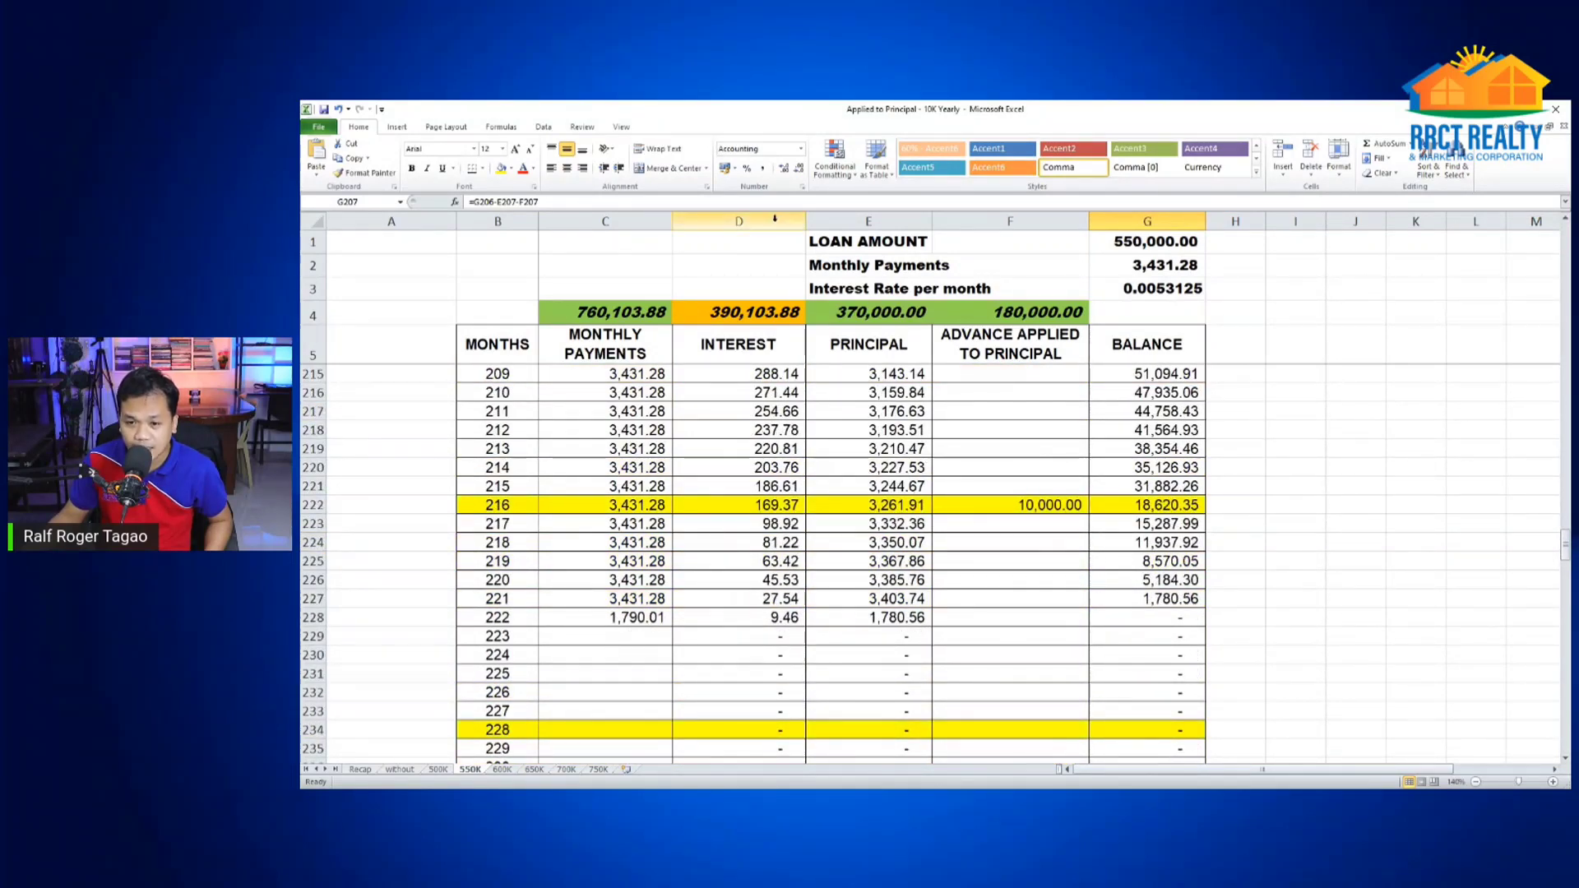
left_click(761, 319)
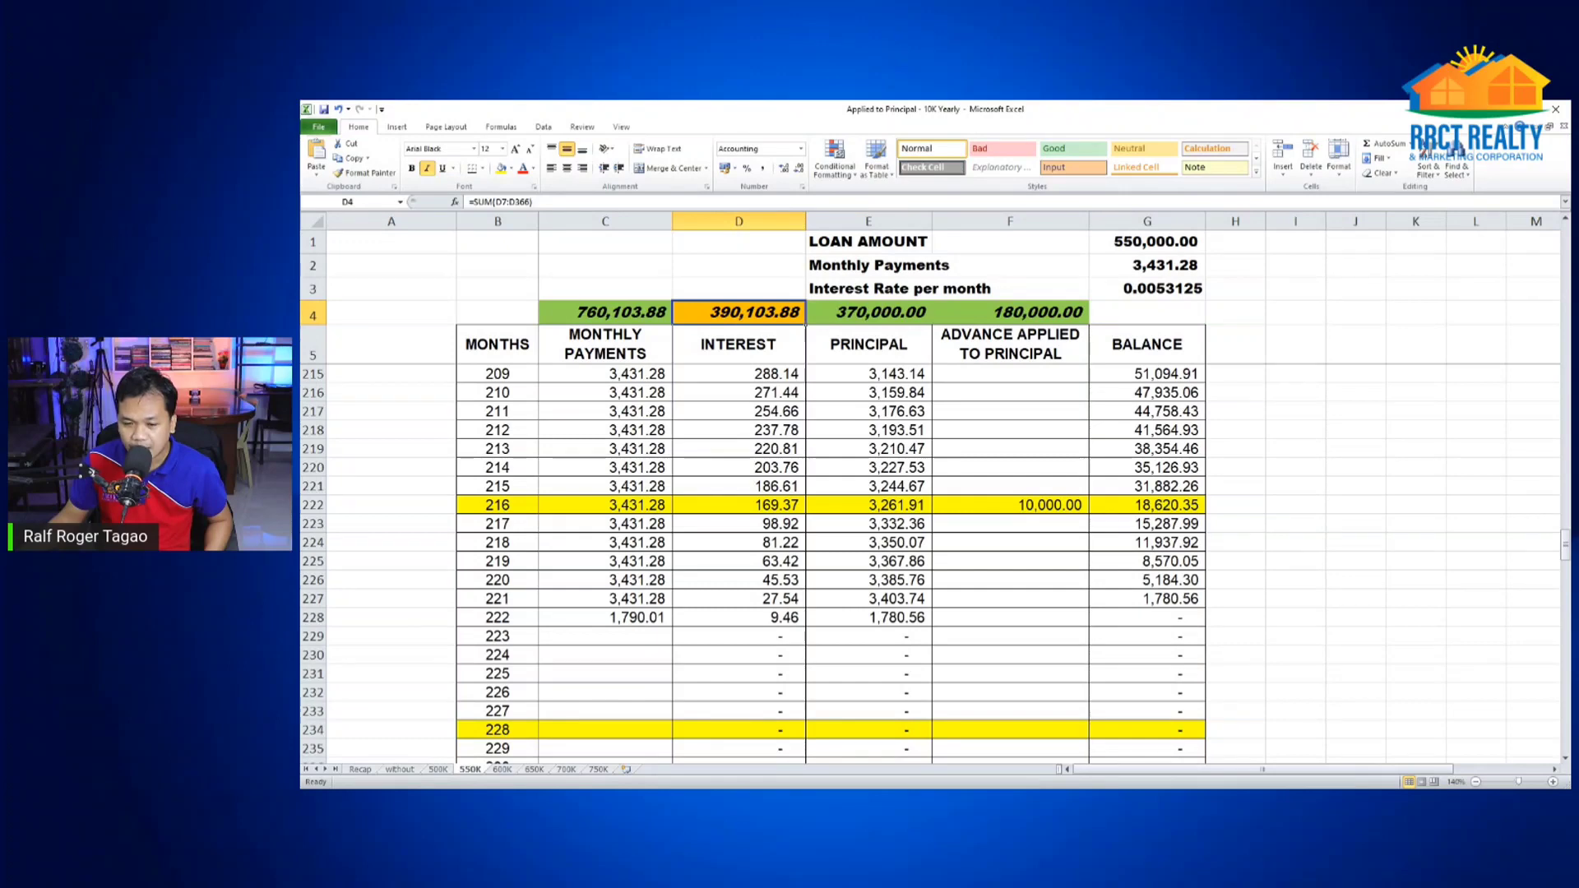
Examine the 600K sheet's schedule and locate the month in which the balance is fully paid
left_click(503, 770)
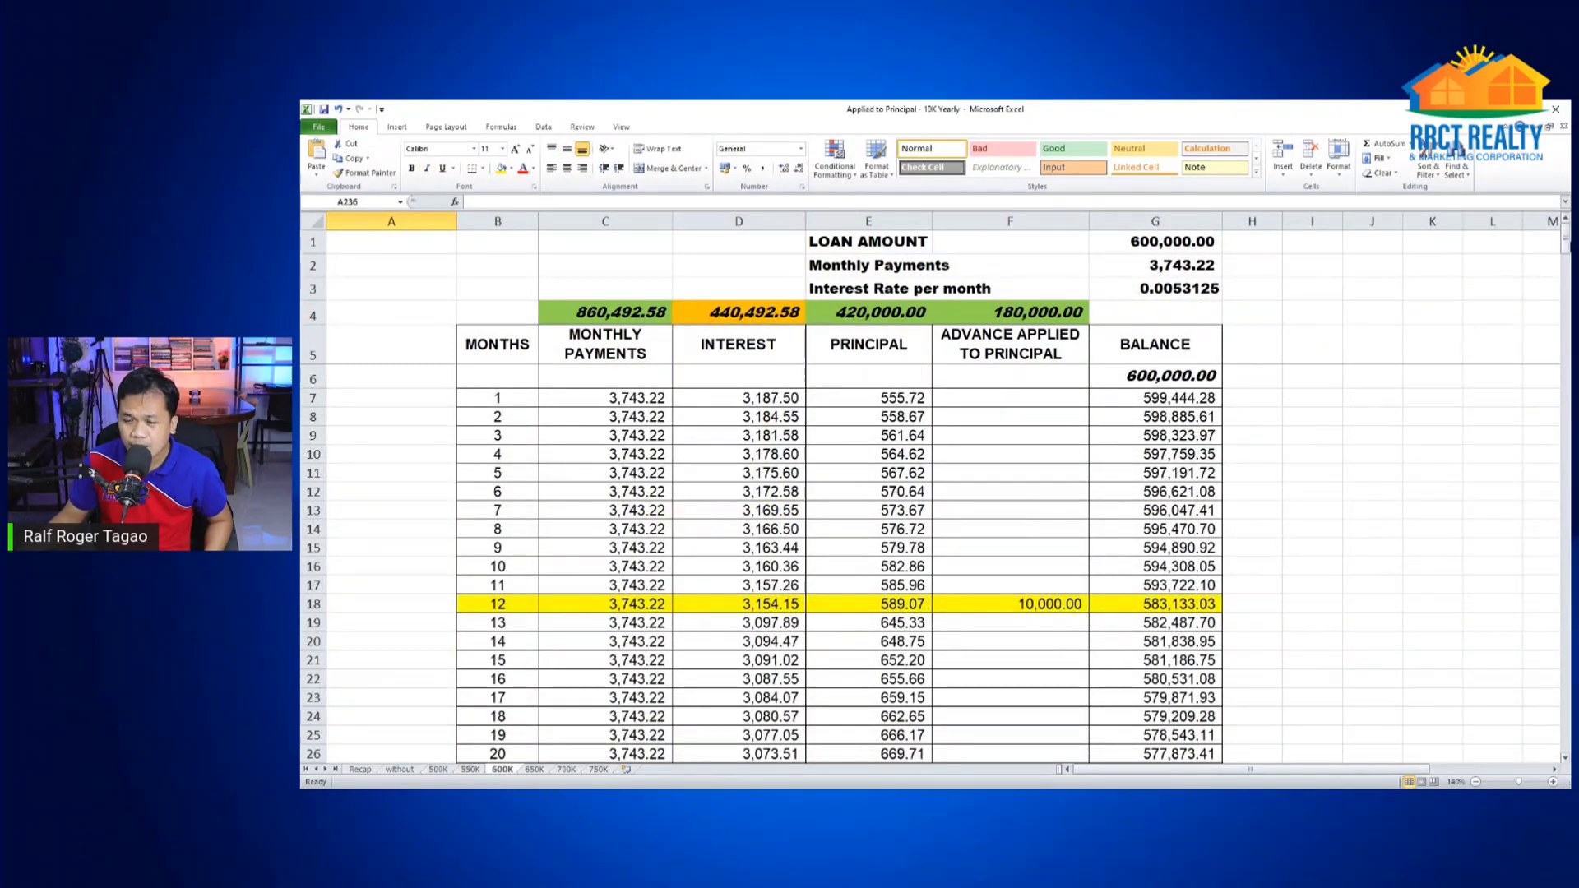
left_click_drag(1565, 243, 1565, 564)
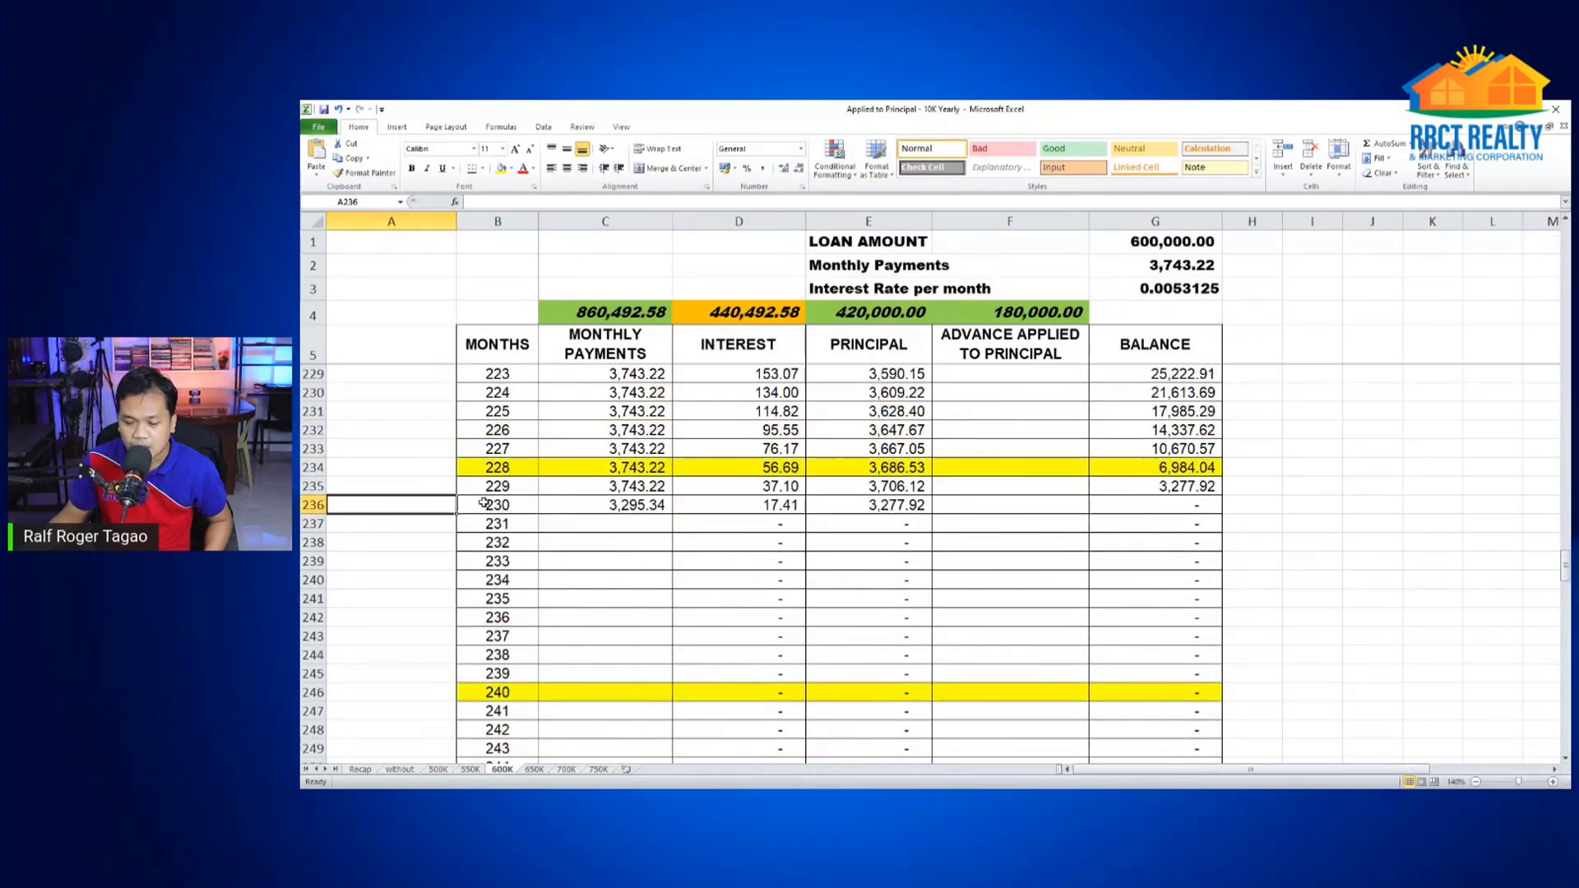
left_click(512, 508)
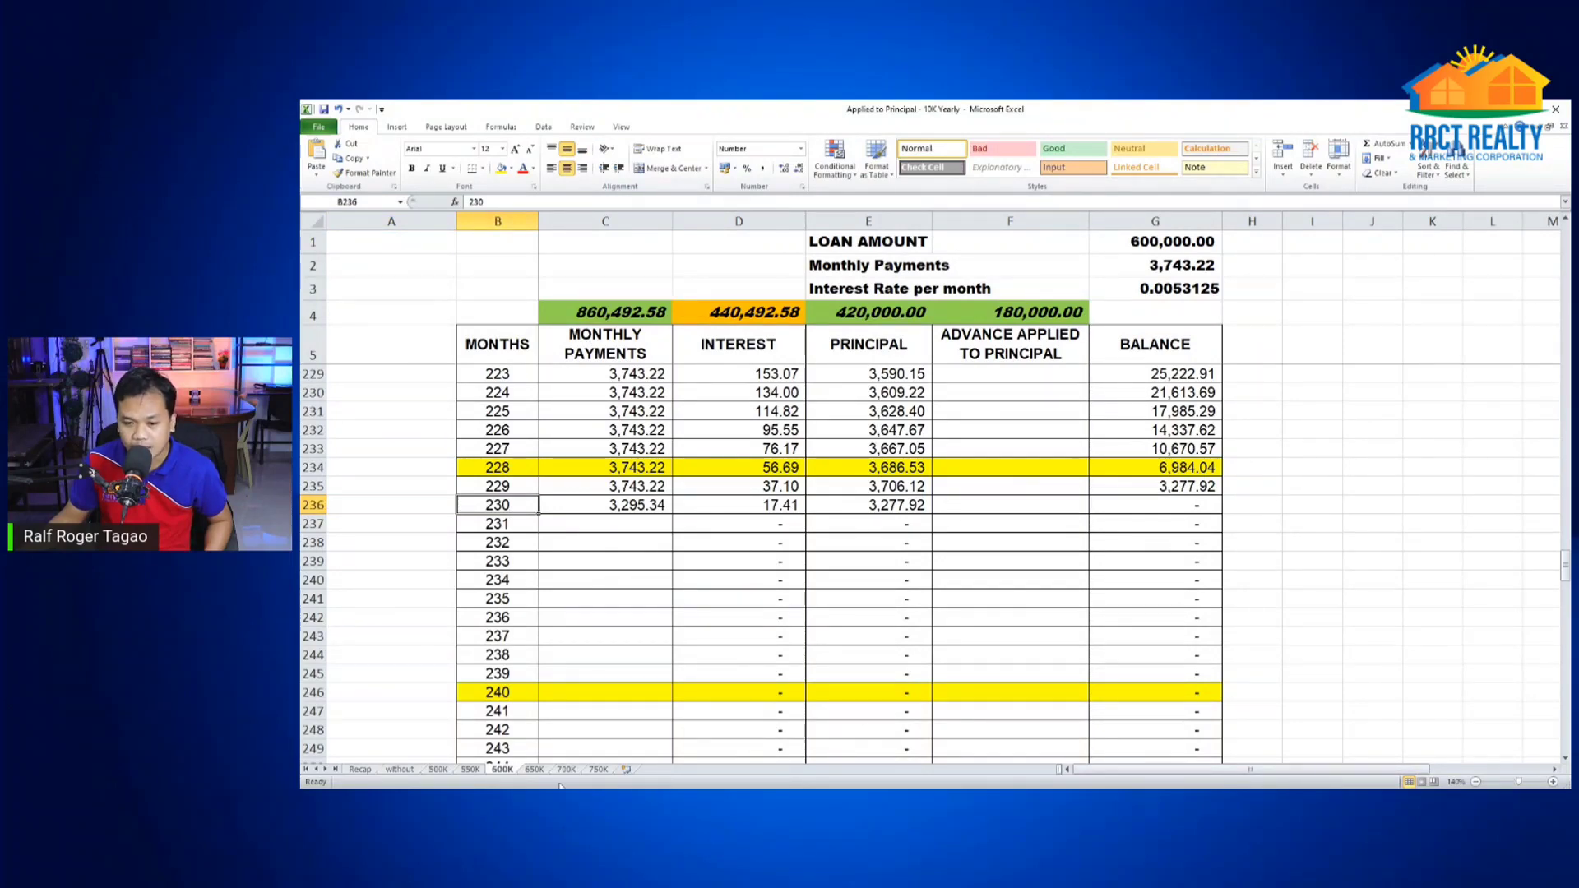
Review the 650K sheet's amortization schedule down to the month of the last payment
left_click(536, 770)
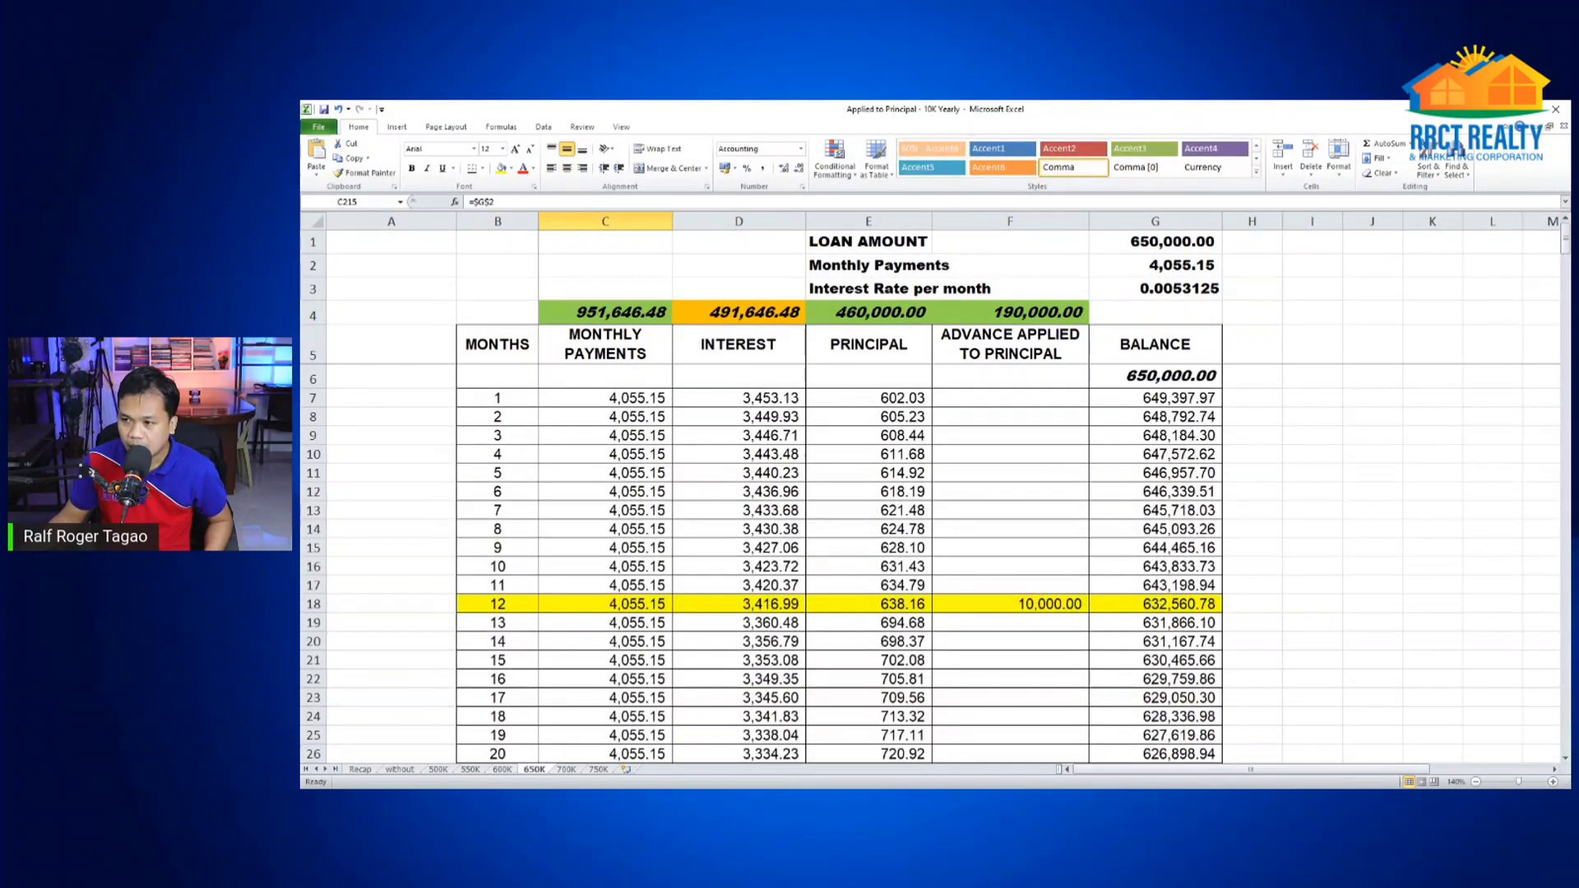
left_click_drag(1565, 249, 1545, 581)
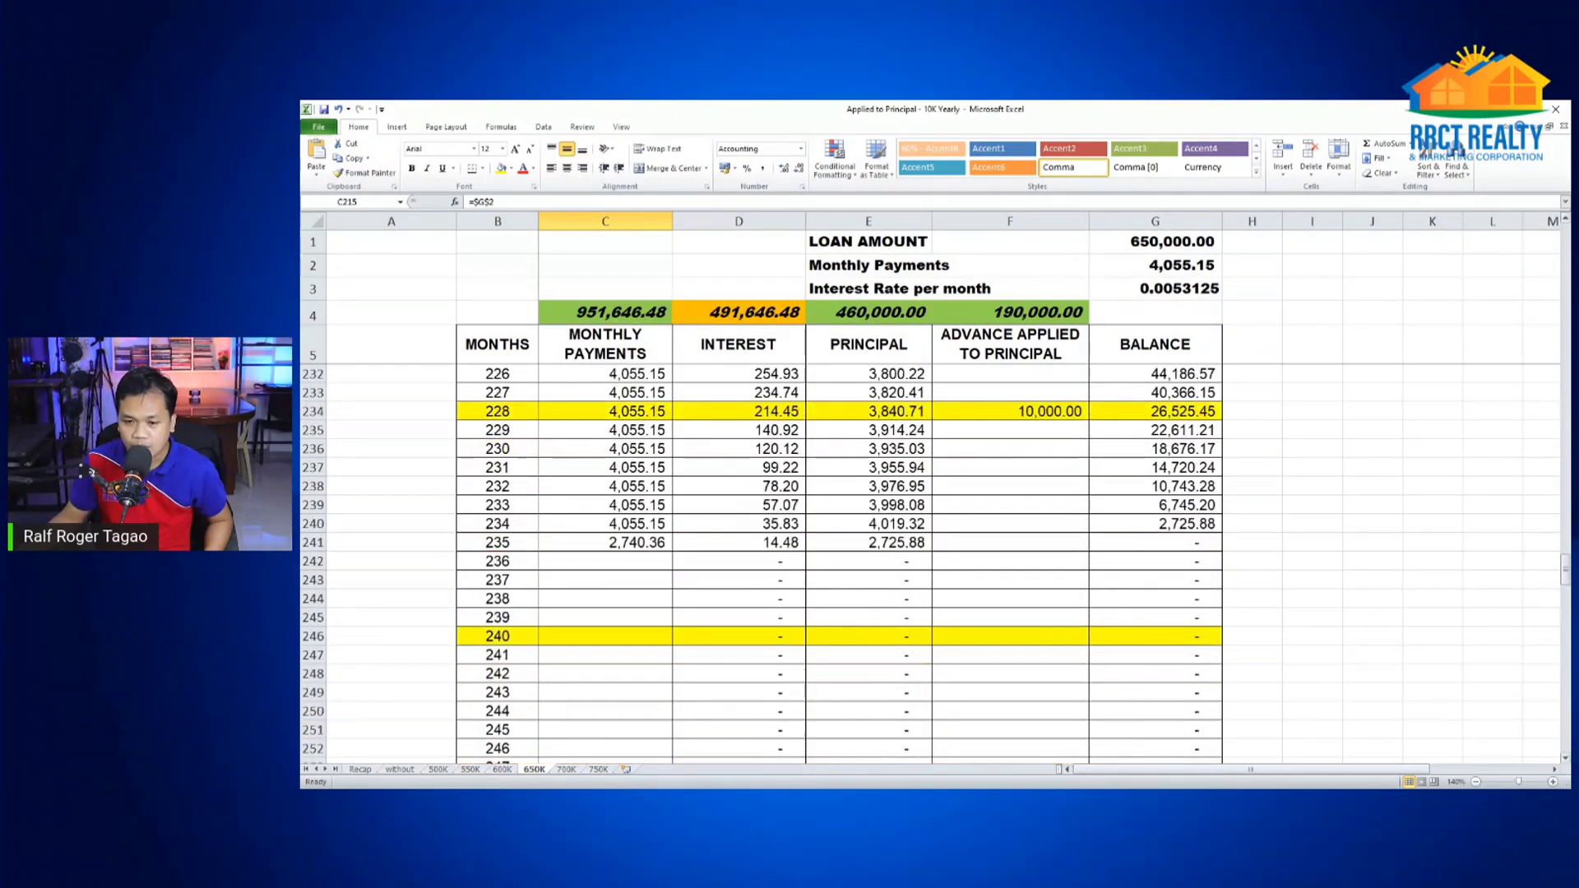
Review the 700K and 750K sheets' amortization schedules down to the months in which their balances are fully paid
left_click(565, 769)
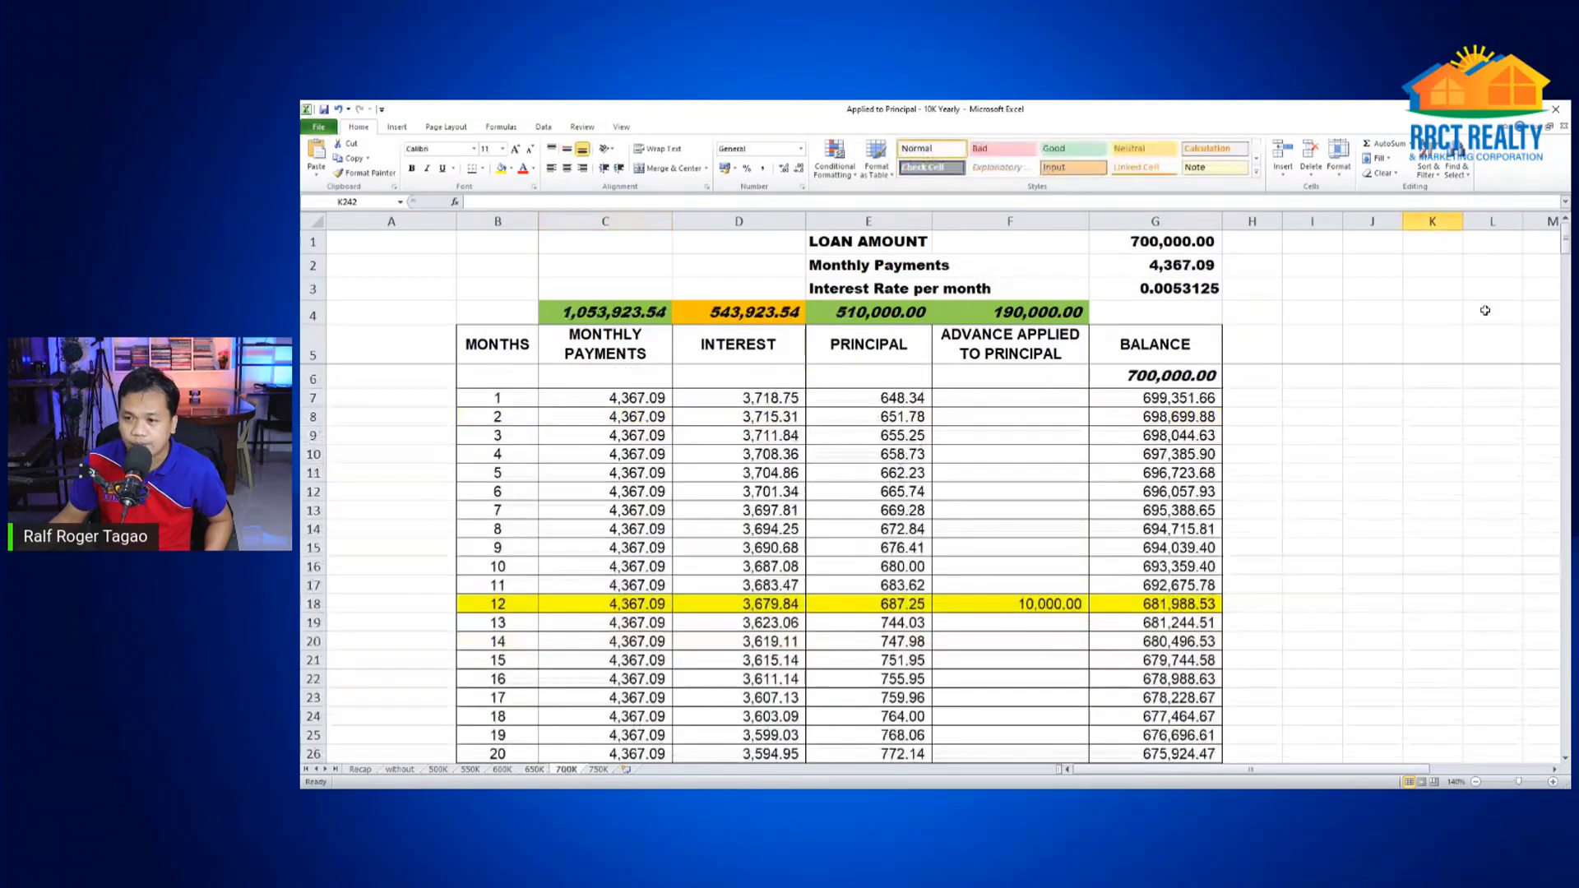
left_click_drag(1565, 238, 1536, 580)
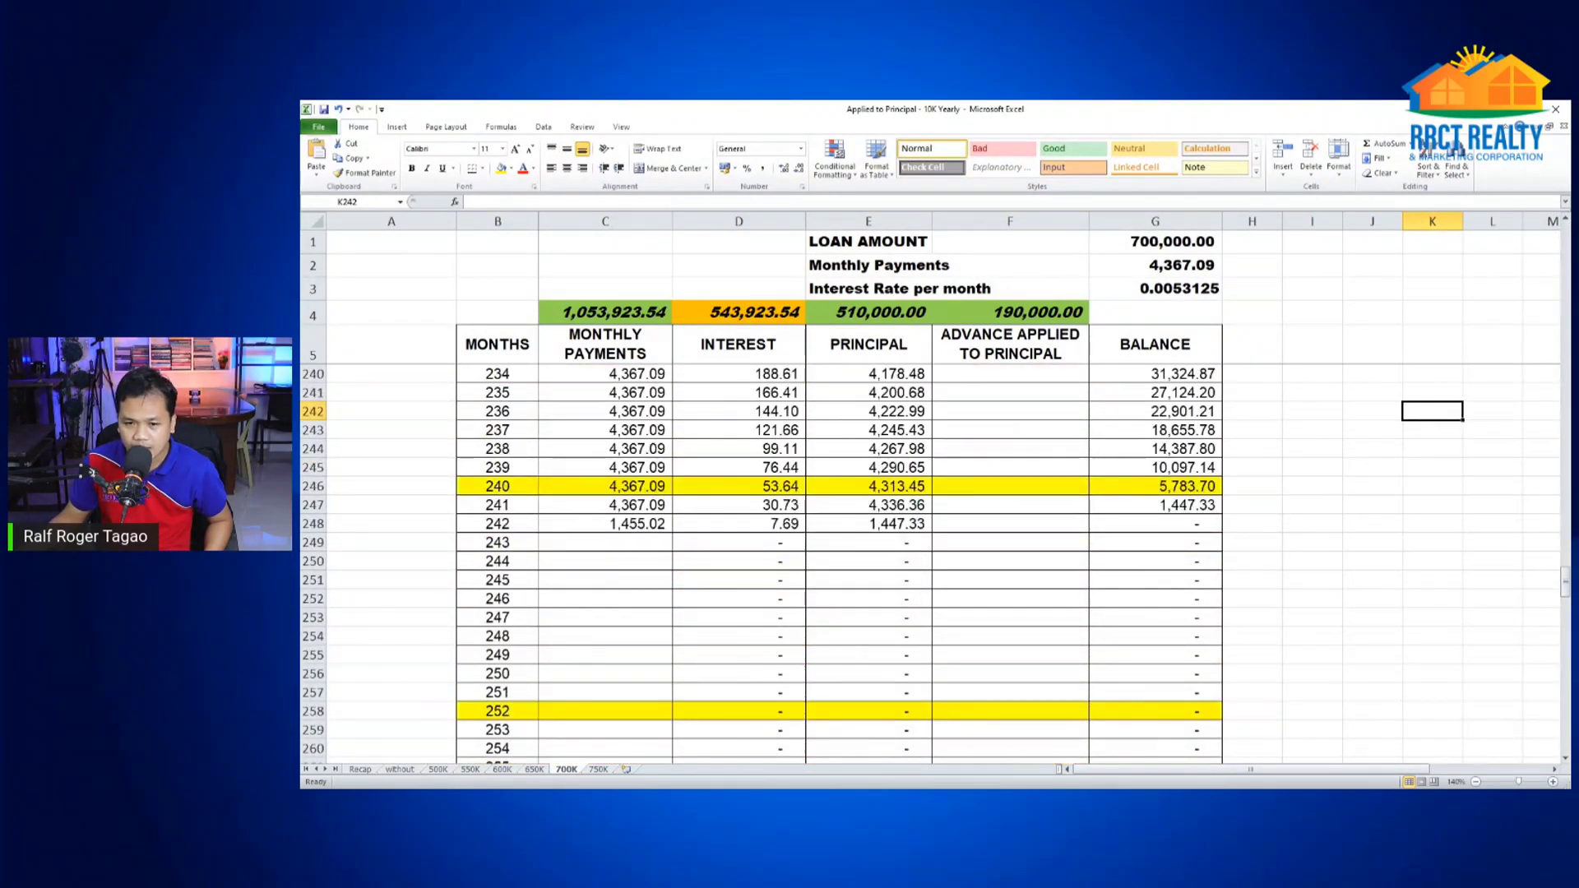
left_click(601, 771)
left_click_drag(1565, 245, 1548, 602)
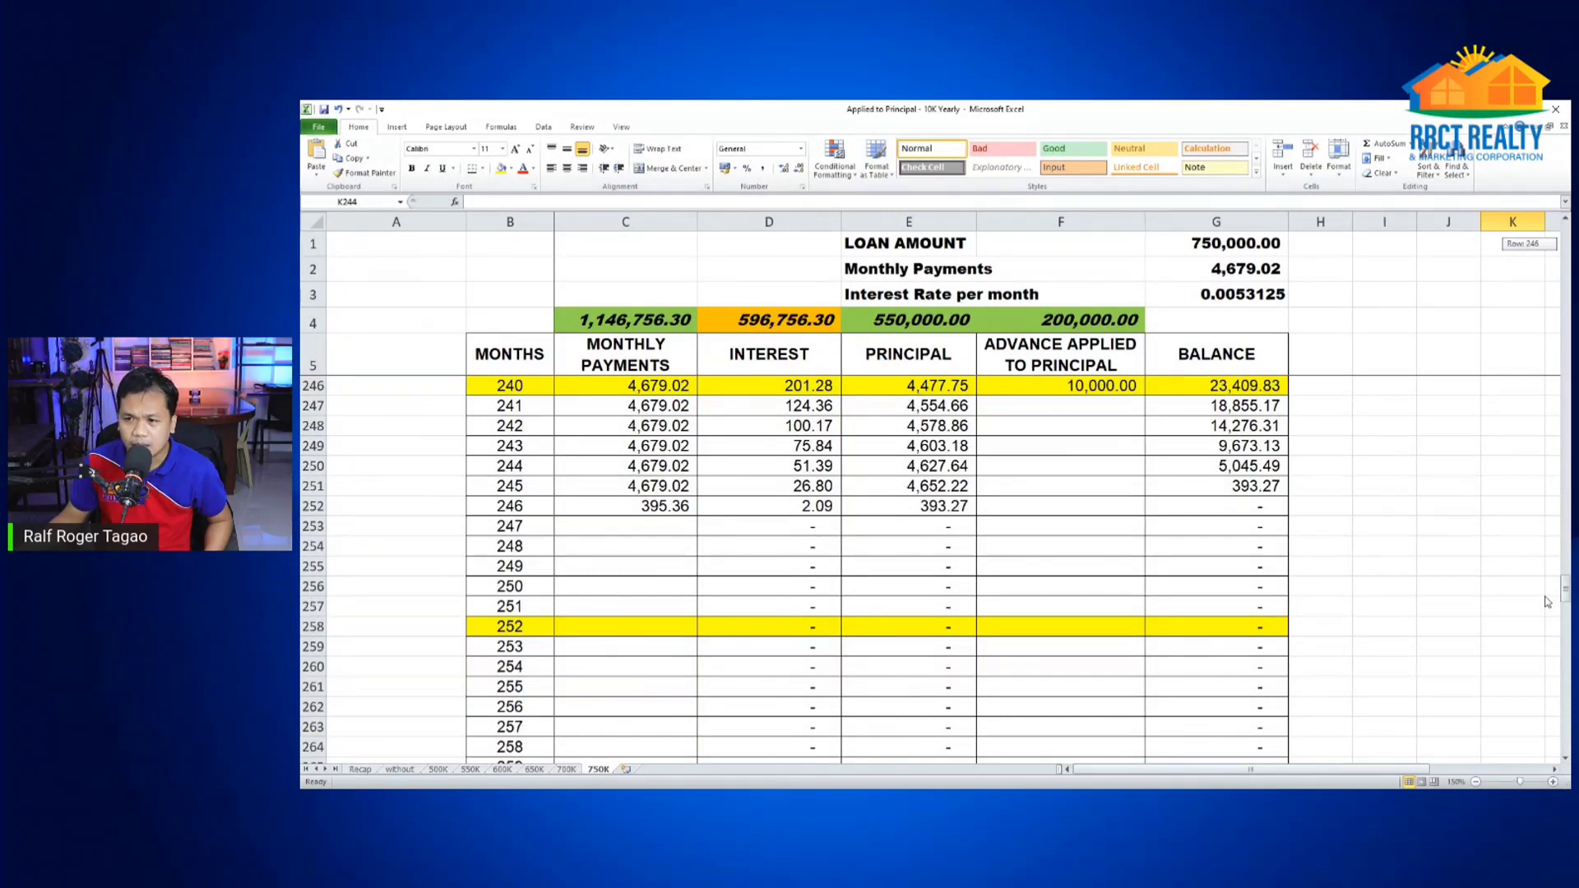
left_click_drag(1548, 601, 1547, 594)
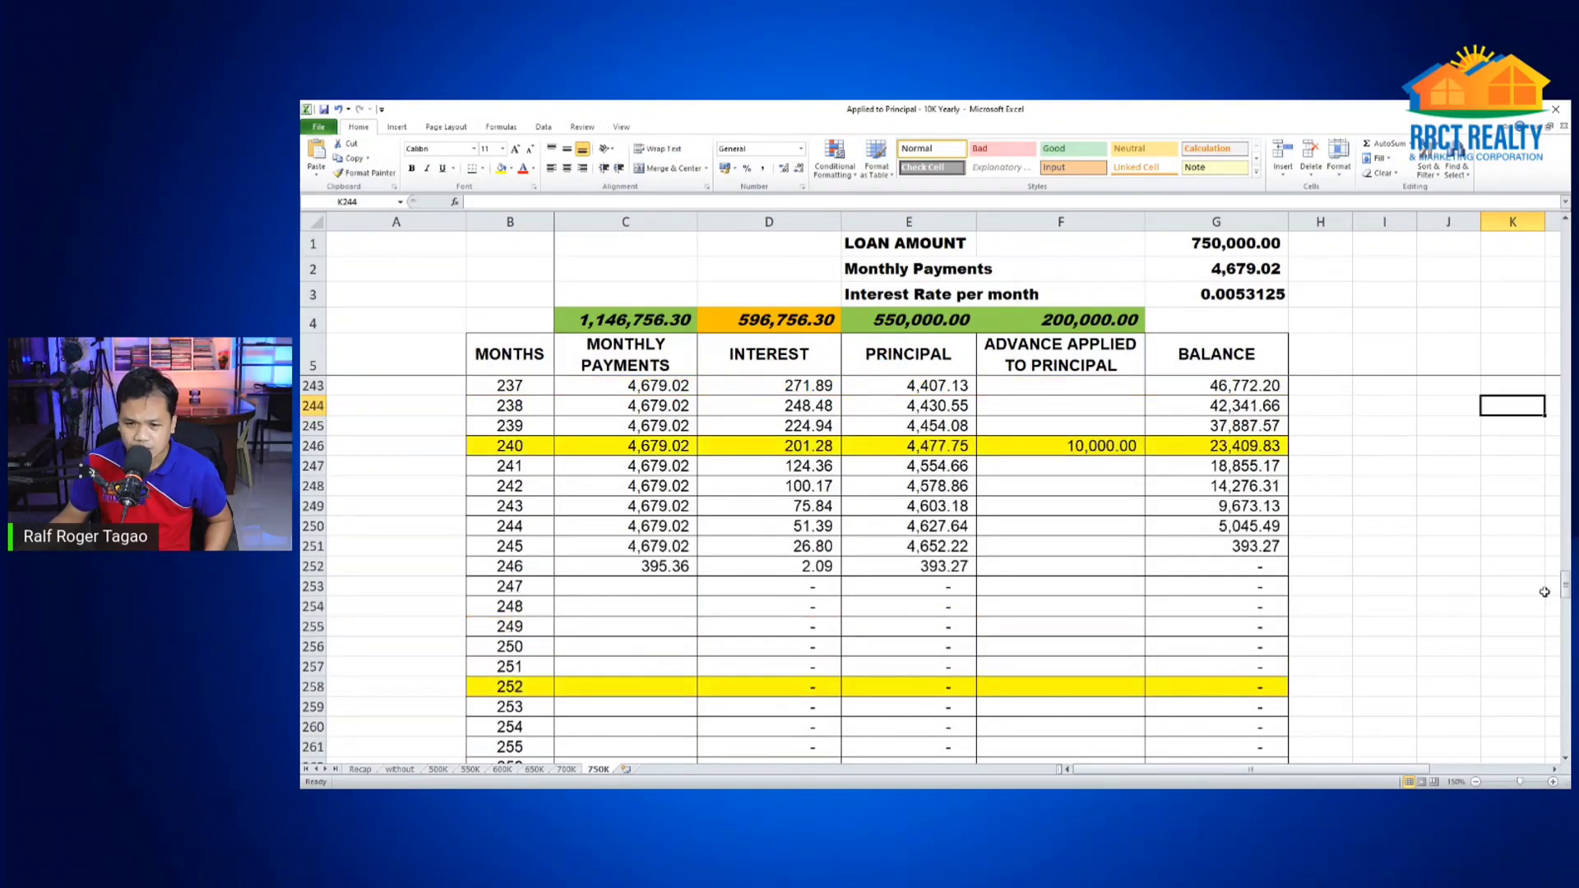
left_click(566, 770)
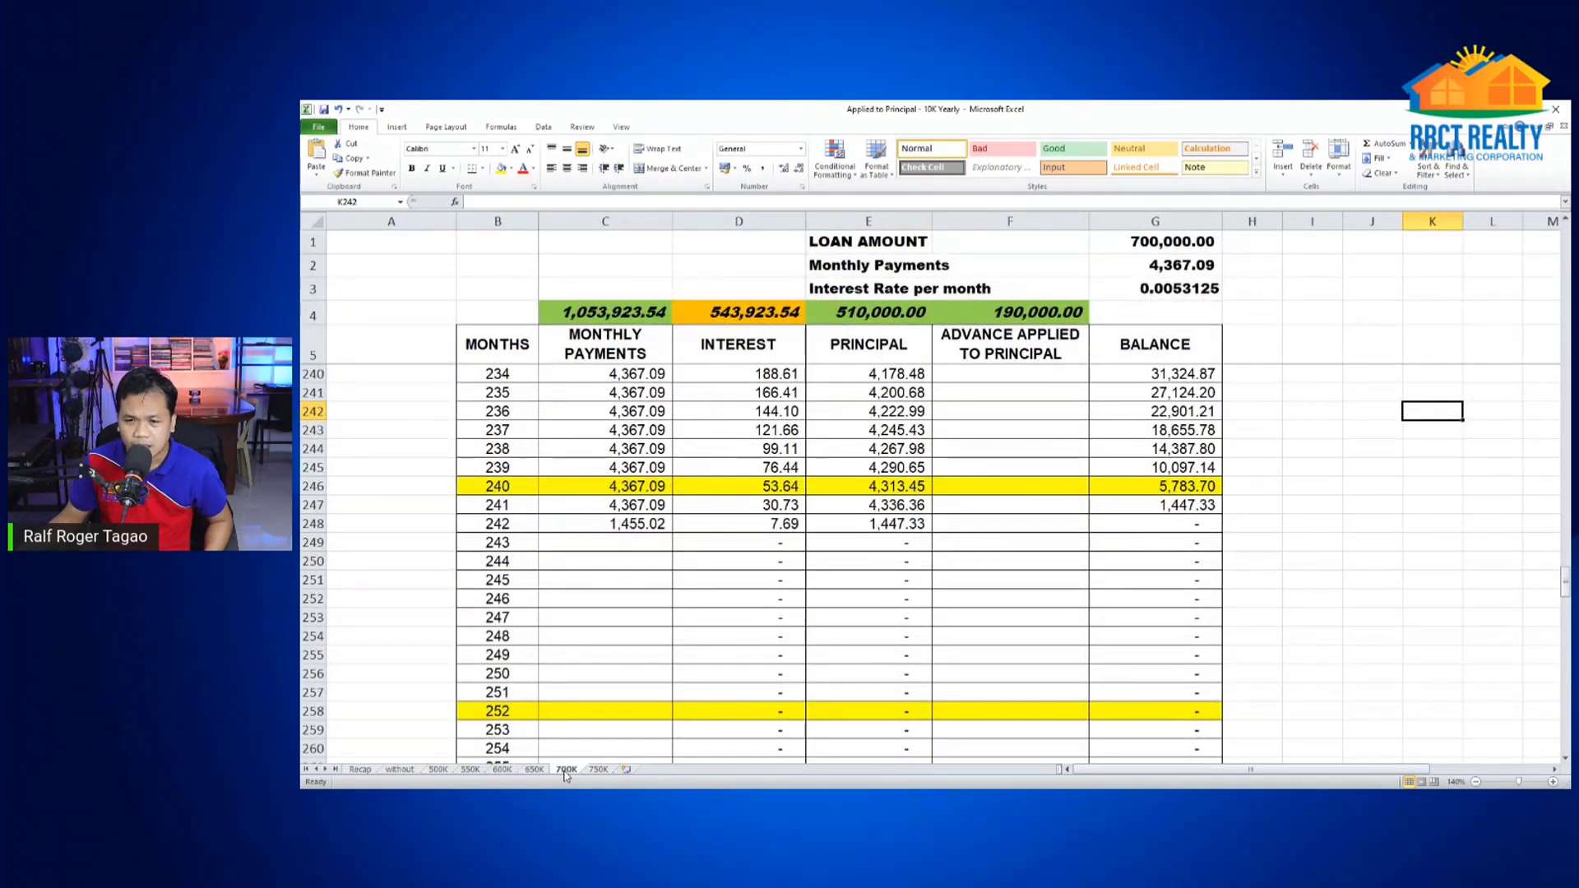
Return to the Recap sheet and check the monthly payment for the 750,000 loan
left_click(361, 770)
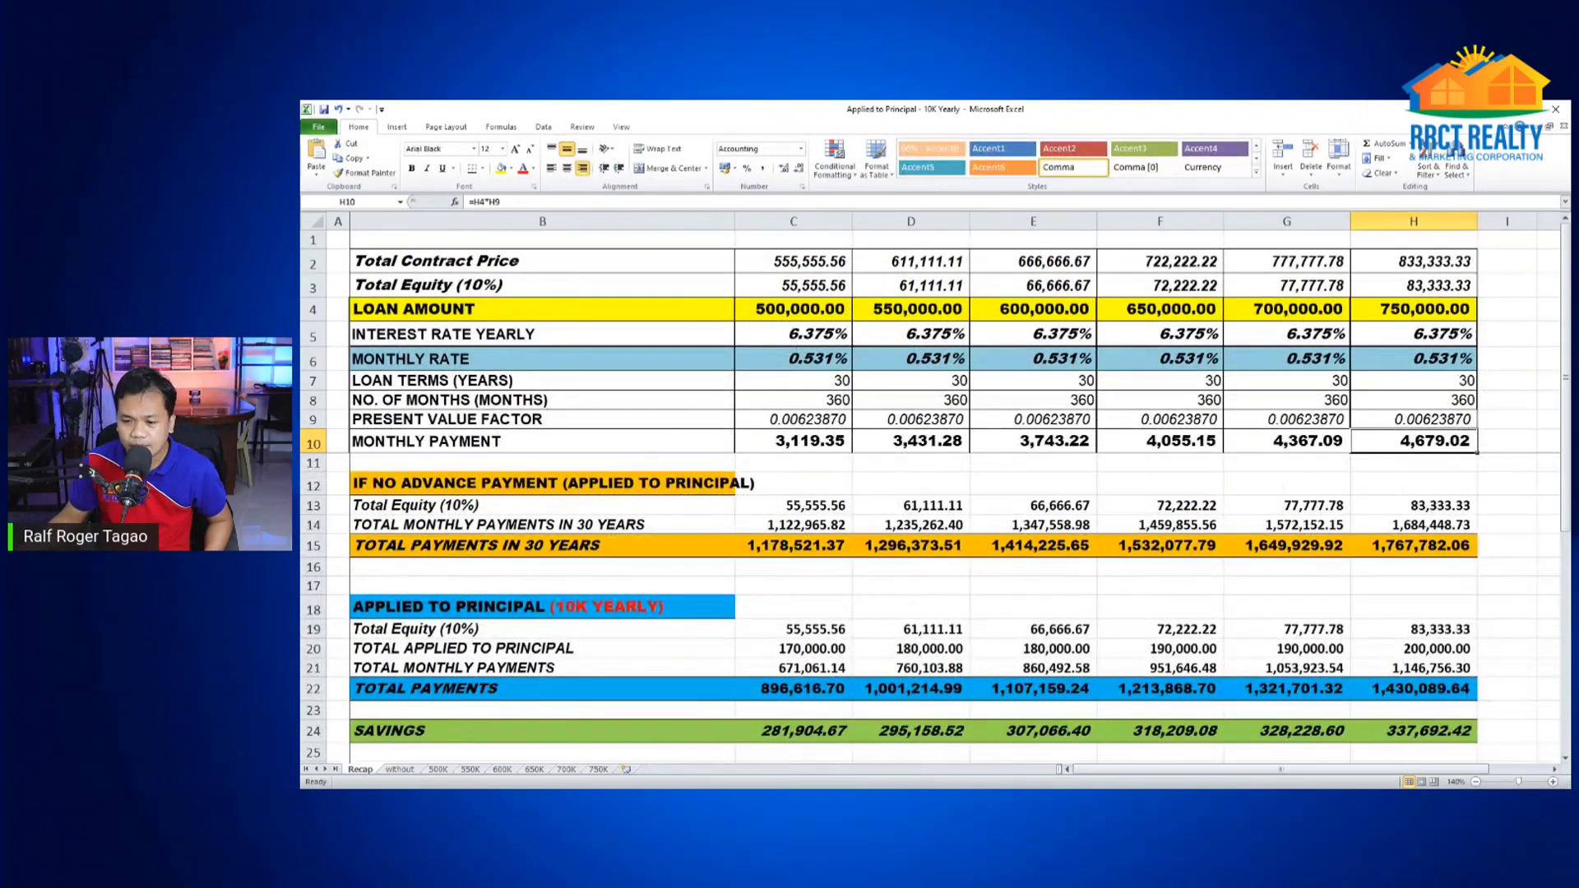
key("alt+Tab")
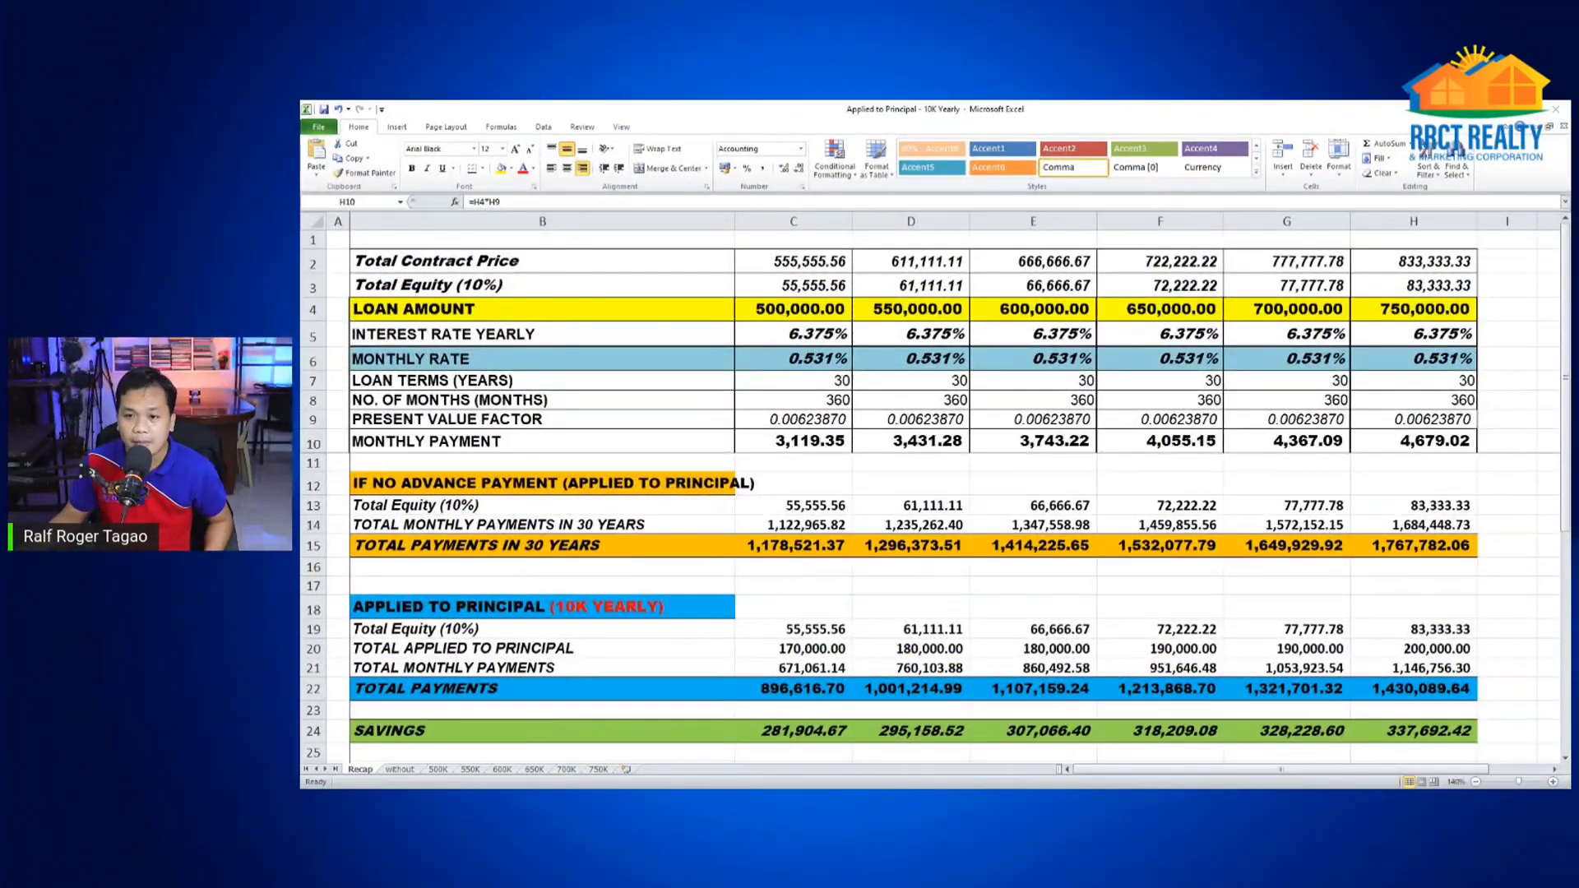
left_click(1414, 441)
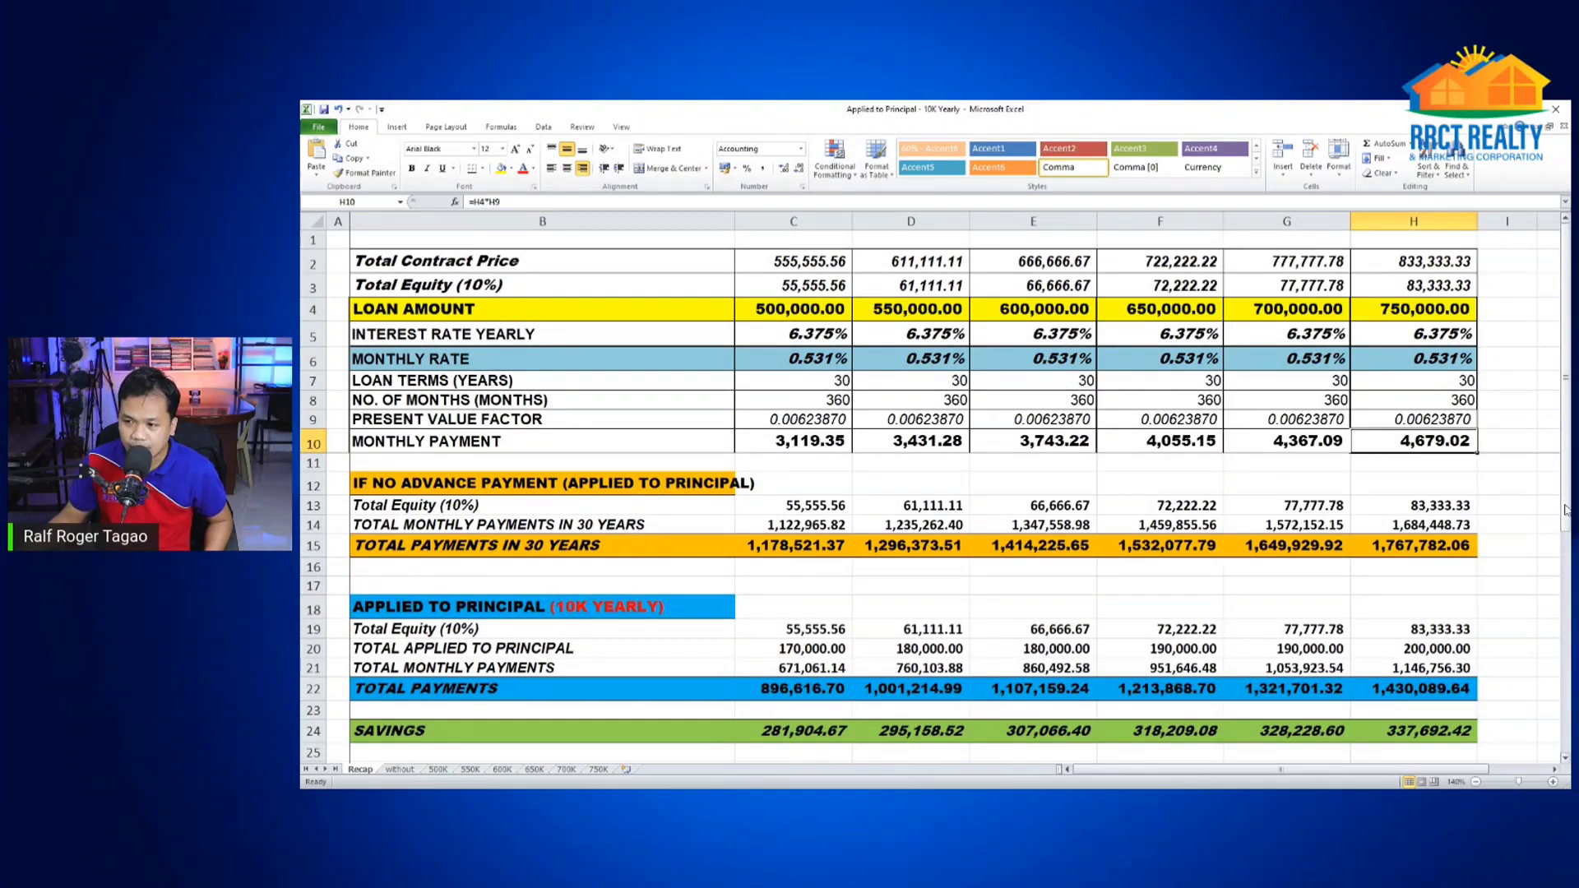
Go through the total payments with 10K yearly applied to principal in row 22 for each loan amount, 500,000 to 750,000
left_click_drag(1567, 510, 1568, 527)
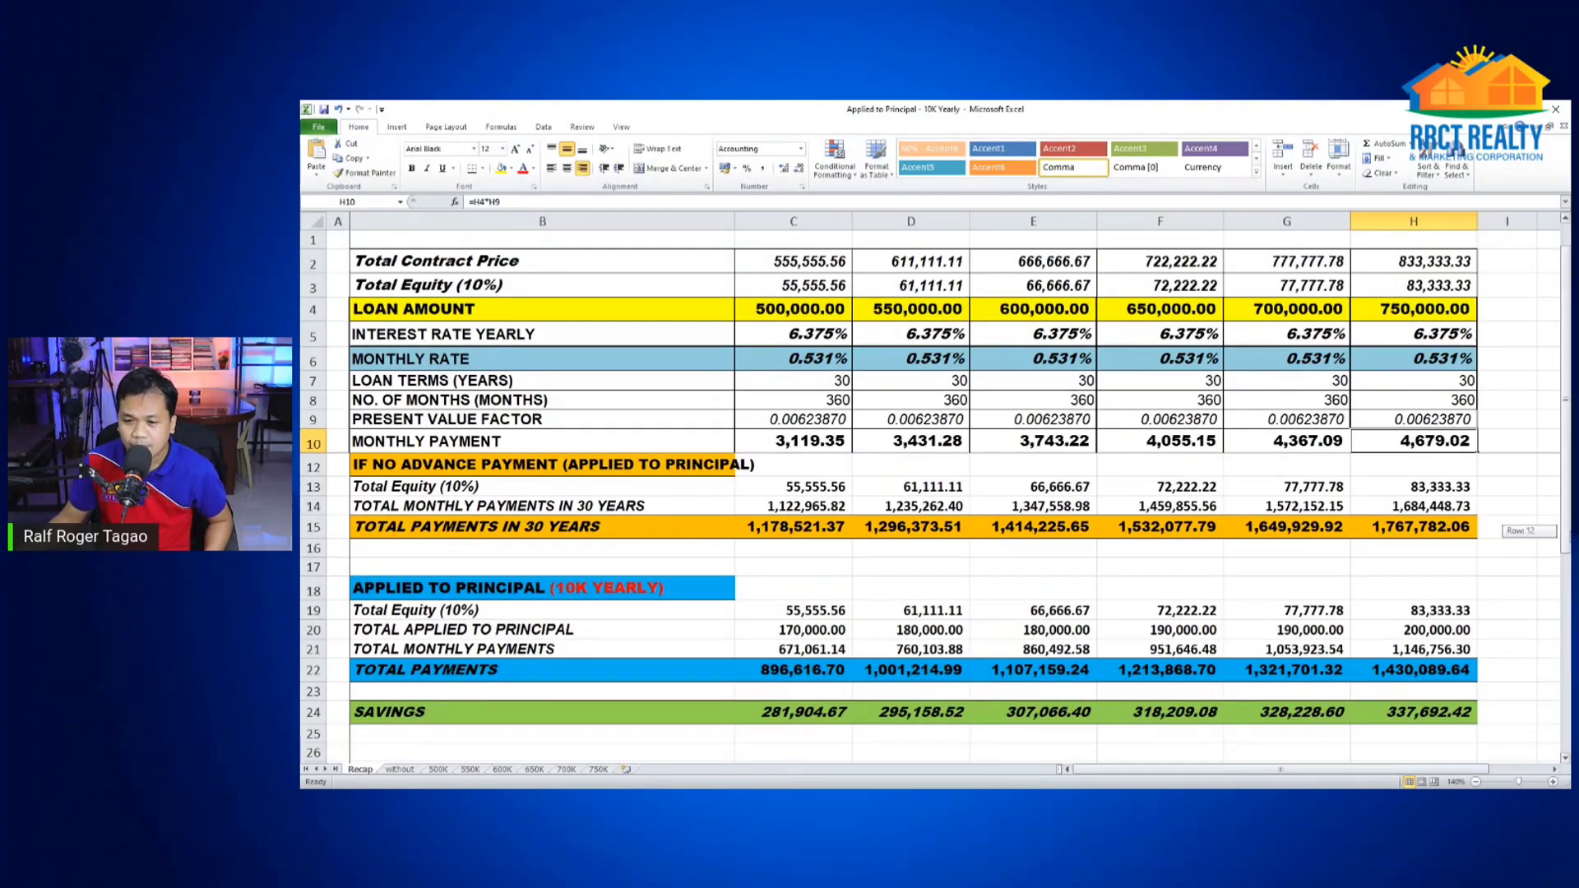
left_click_drag(1568, 545, 1568, 566)
left_click(808, 650)
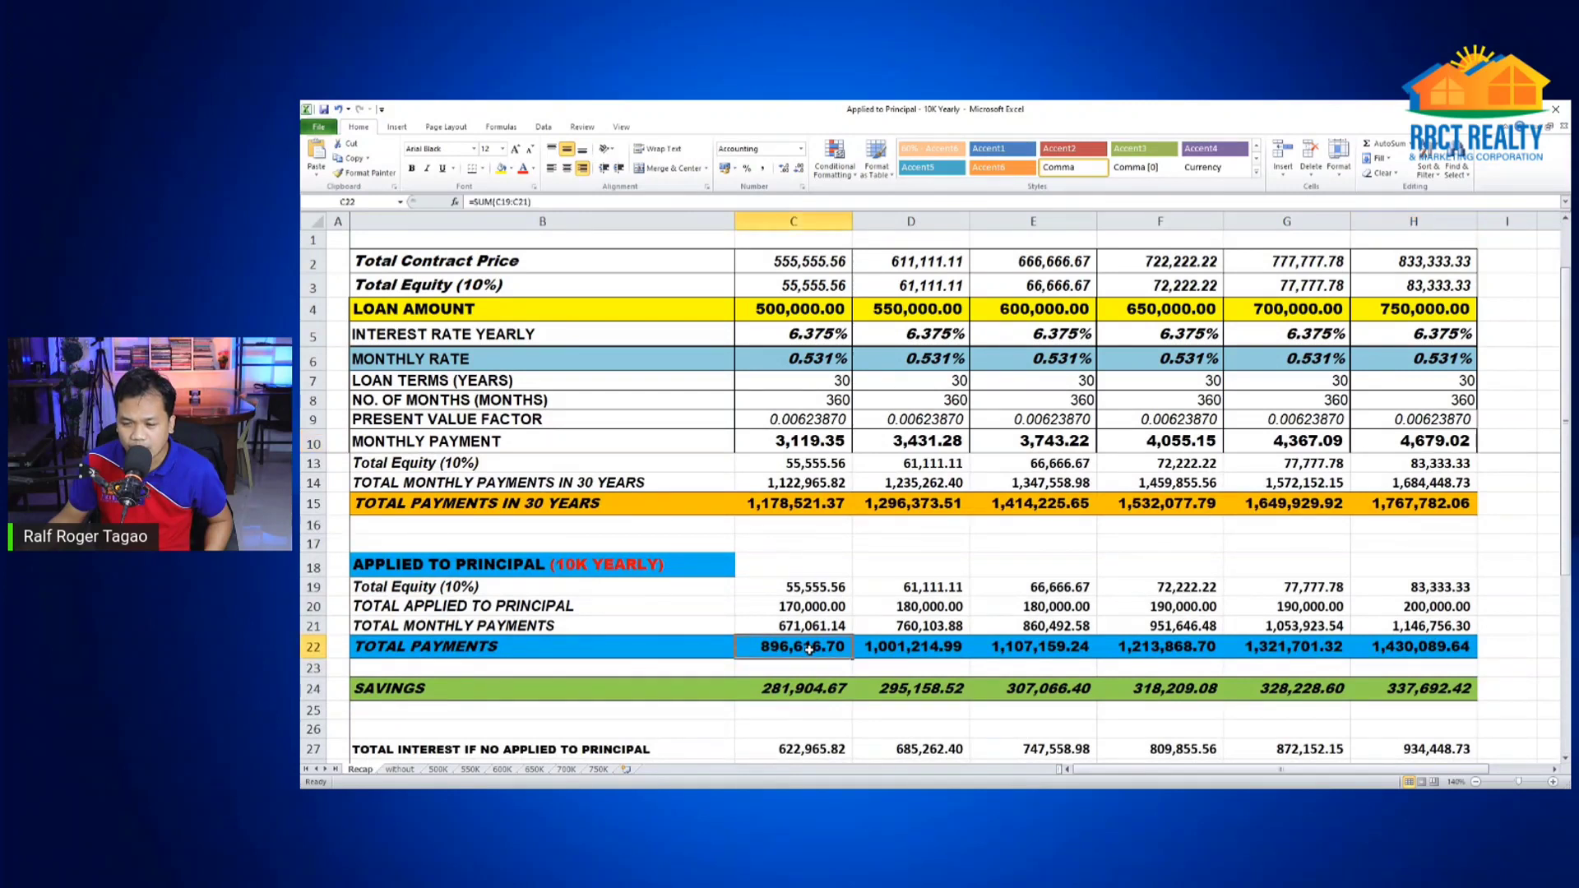
left_click(924, 648)
left_click(1035, 649)
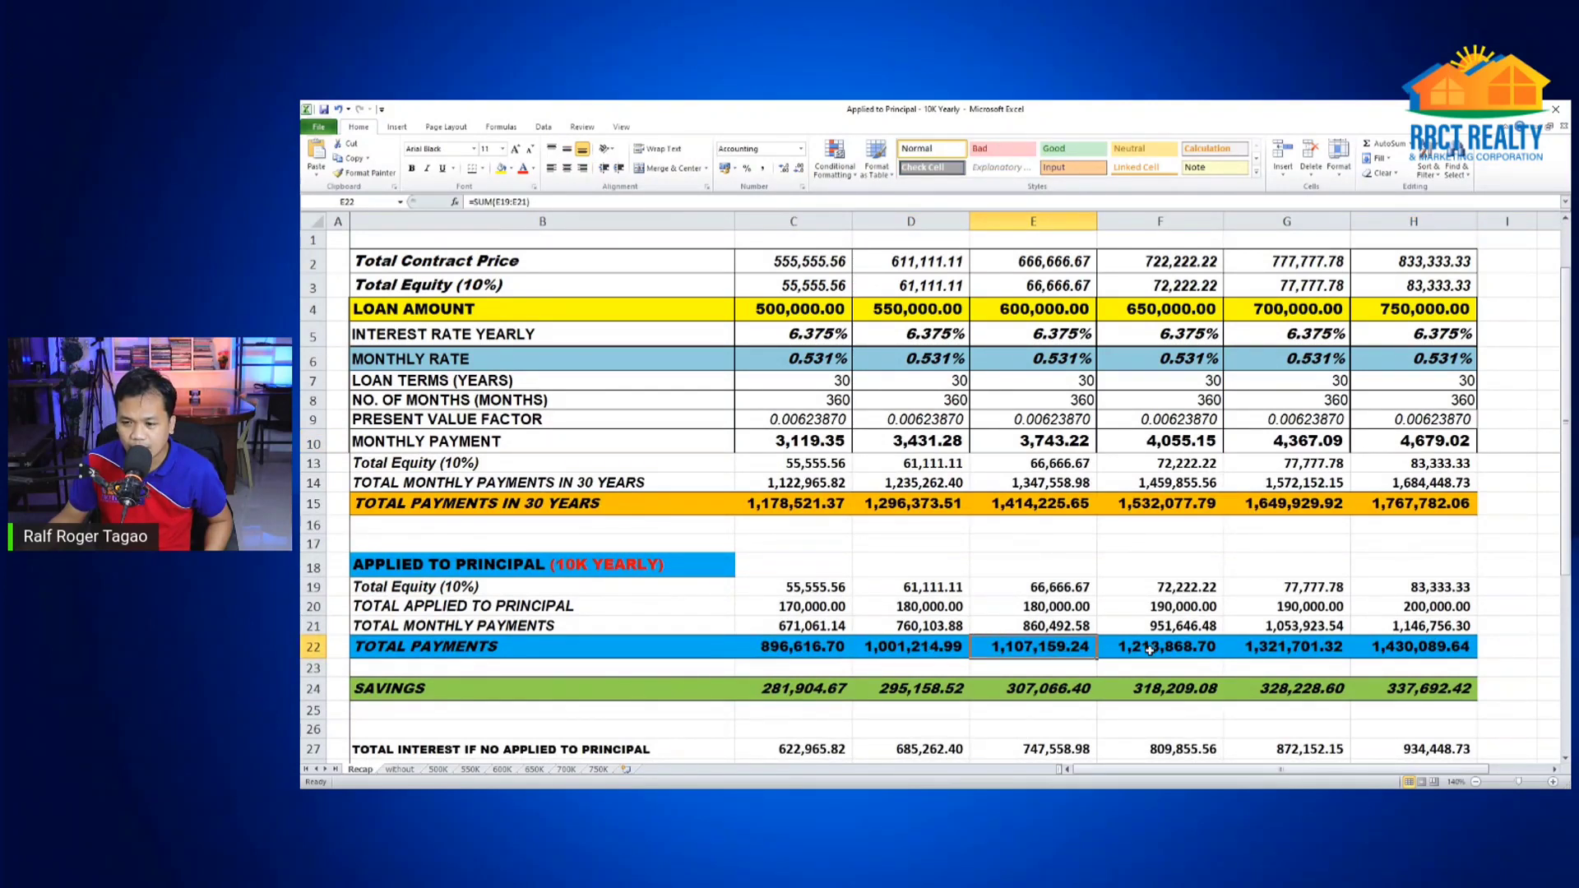
left_click(1169, 648)
left_click(1281, 649)
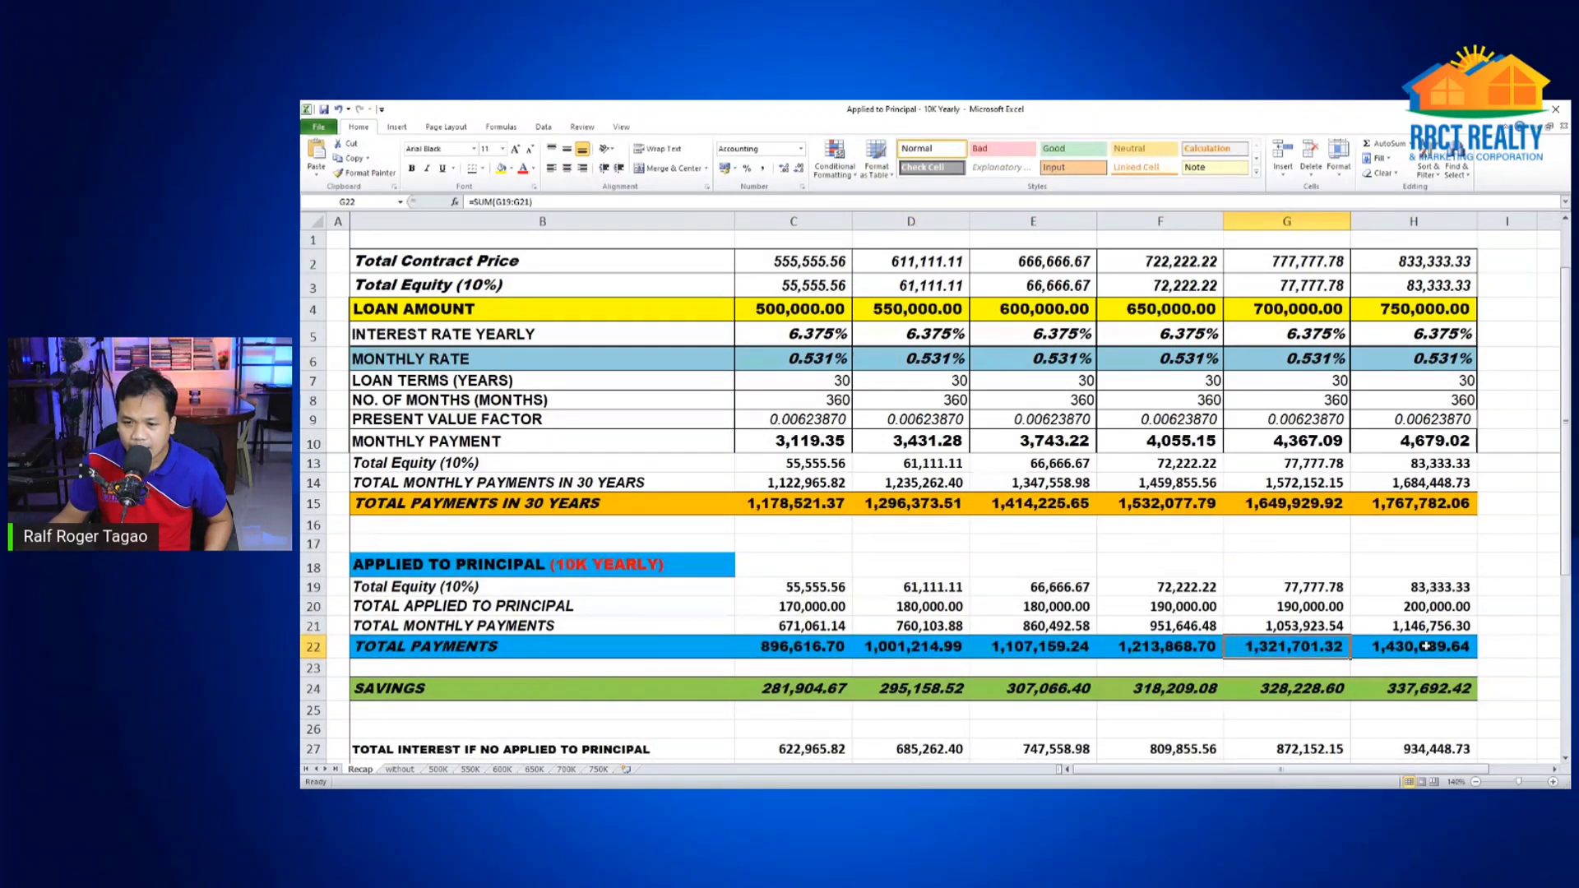
left_click(1393, 650)
Check the savings in row 24 for each loan amount from 500,000 to 750,000
left_click(797, 691)
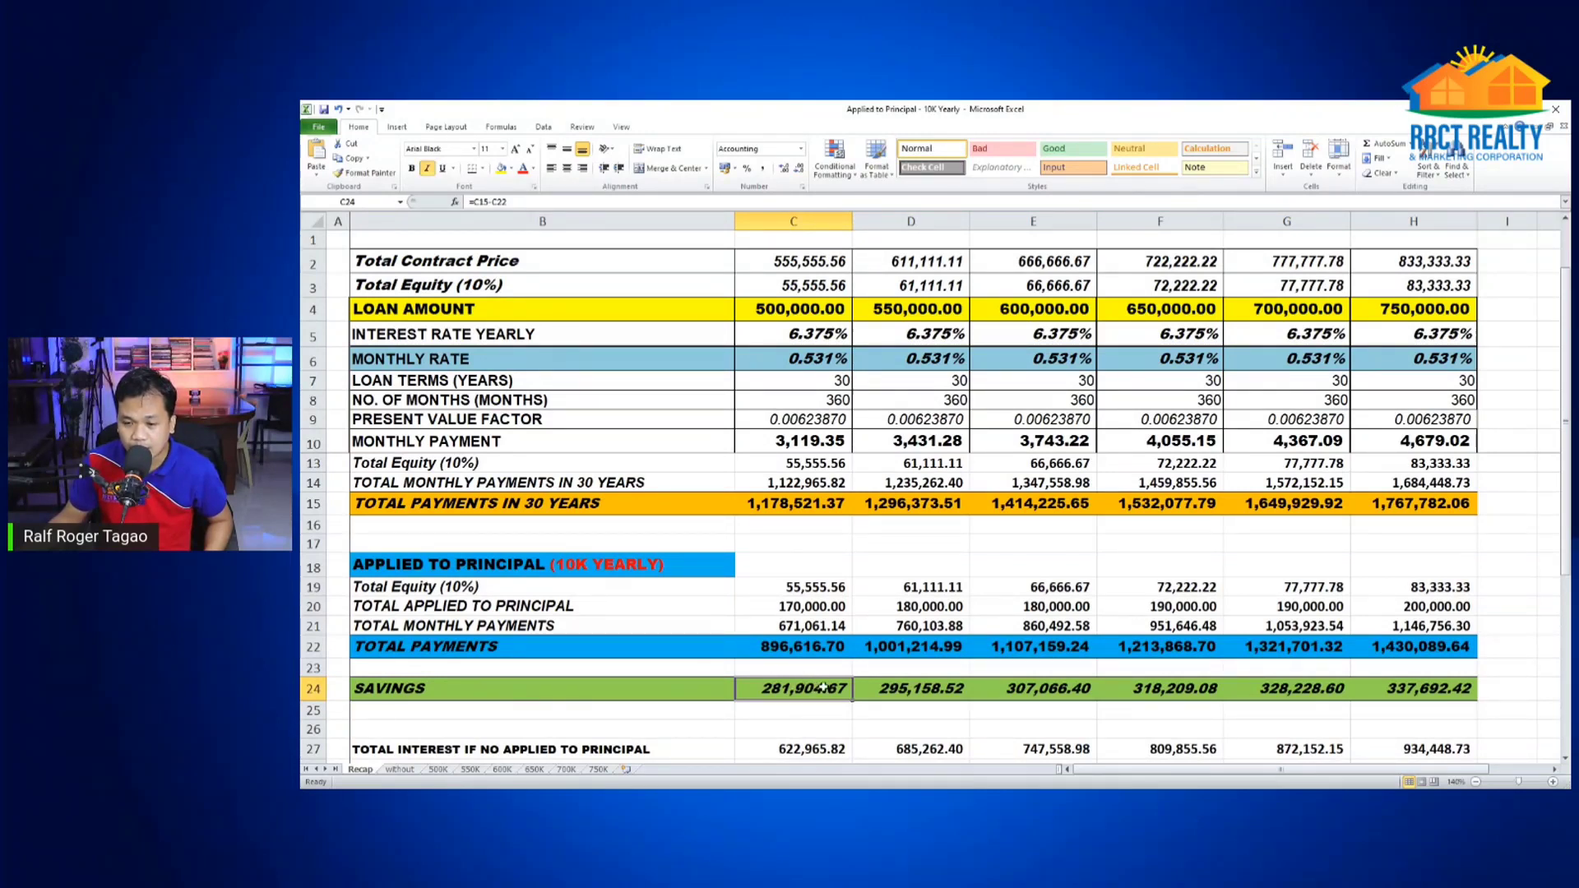
left_click(922, 694)
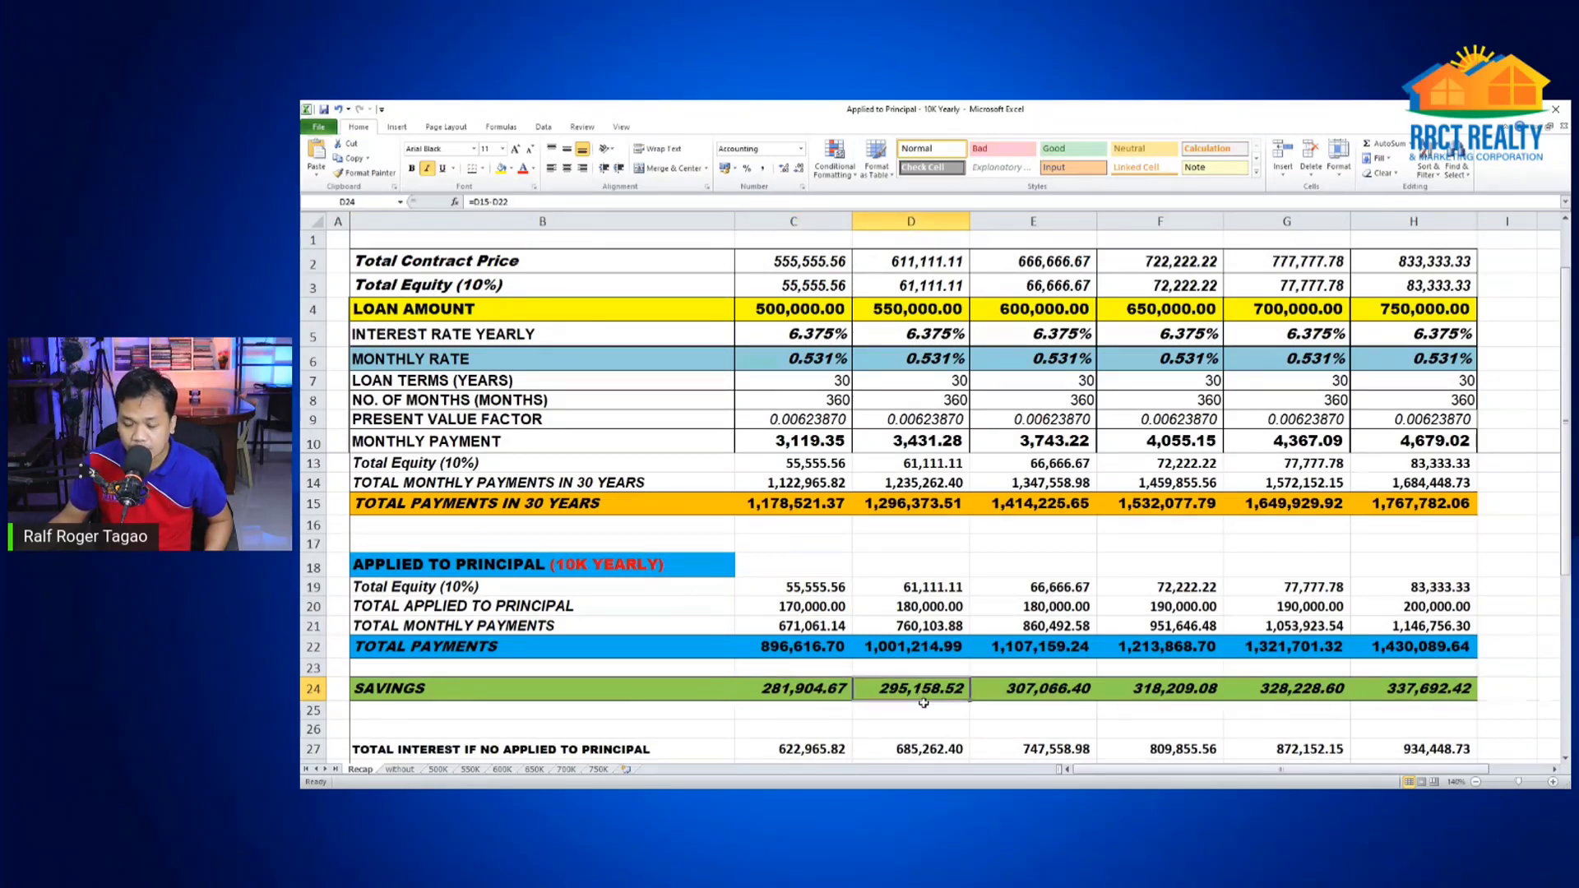
left_click(1057, 691)
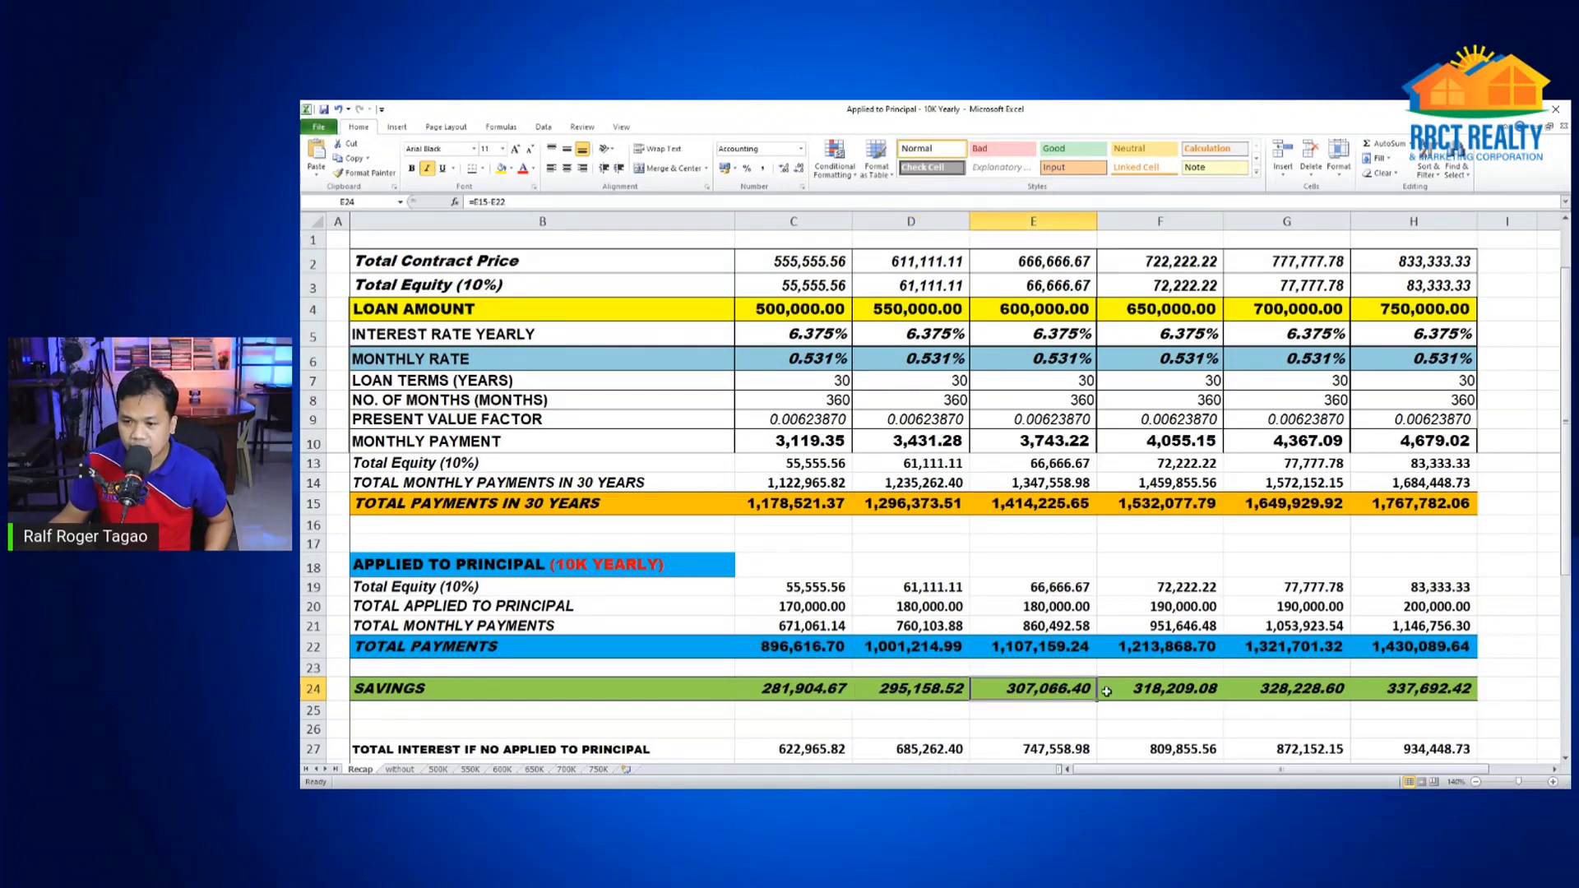
left_click(1169, 692)
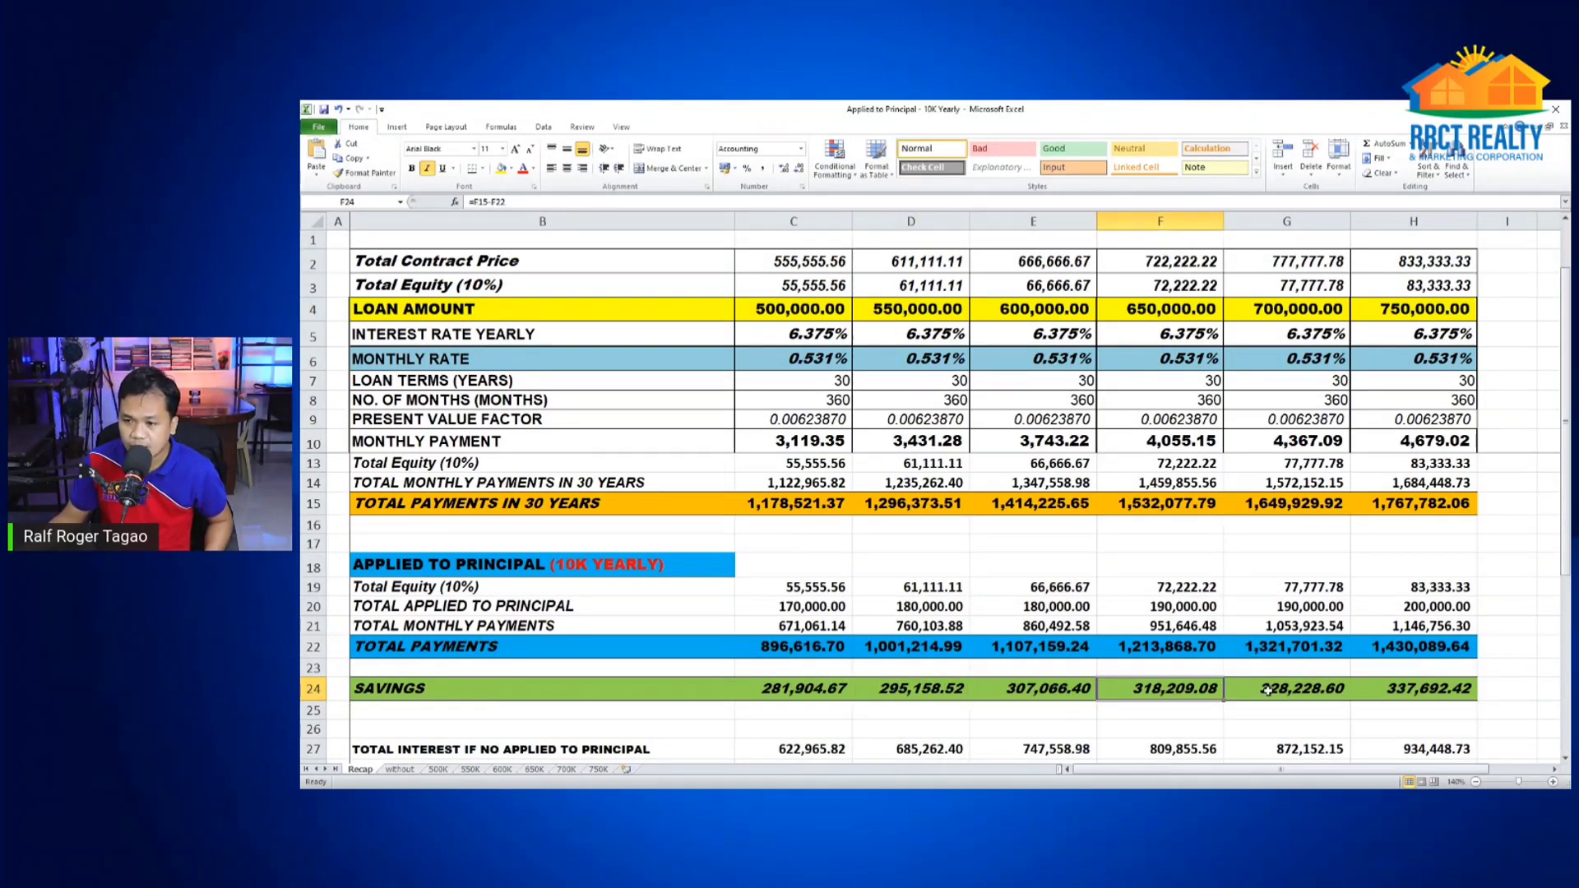
left_click(1301, 693)
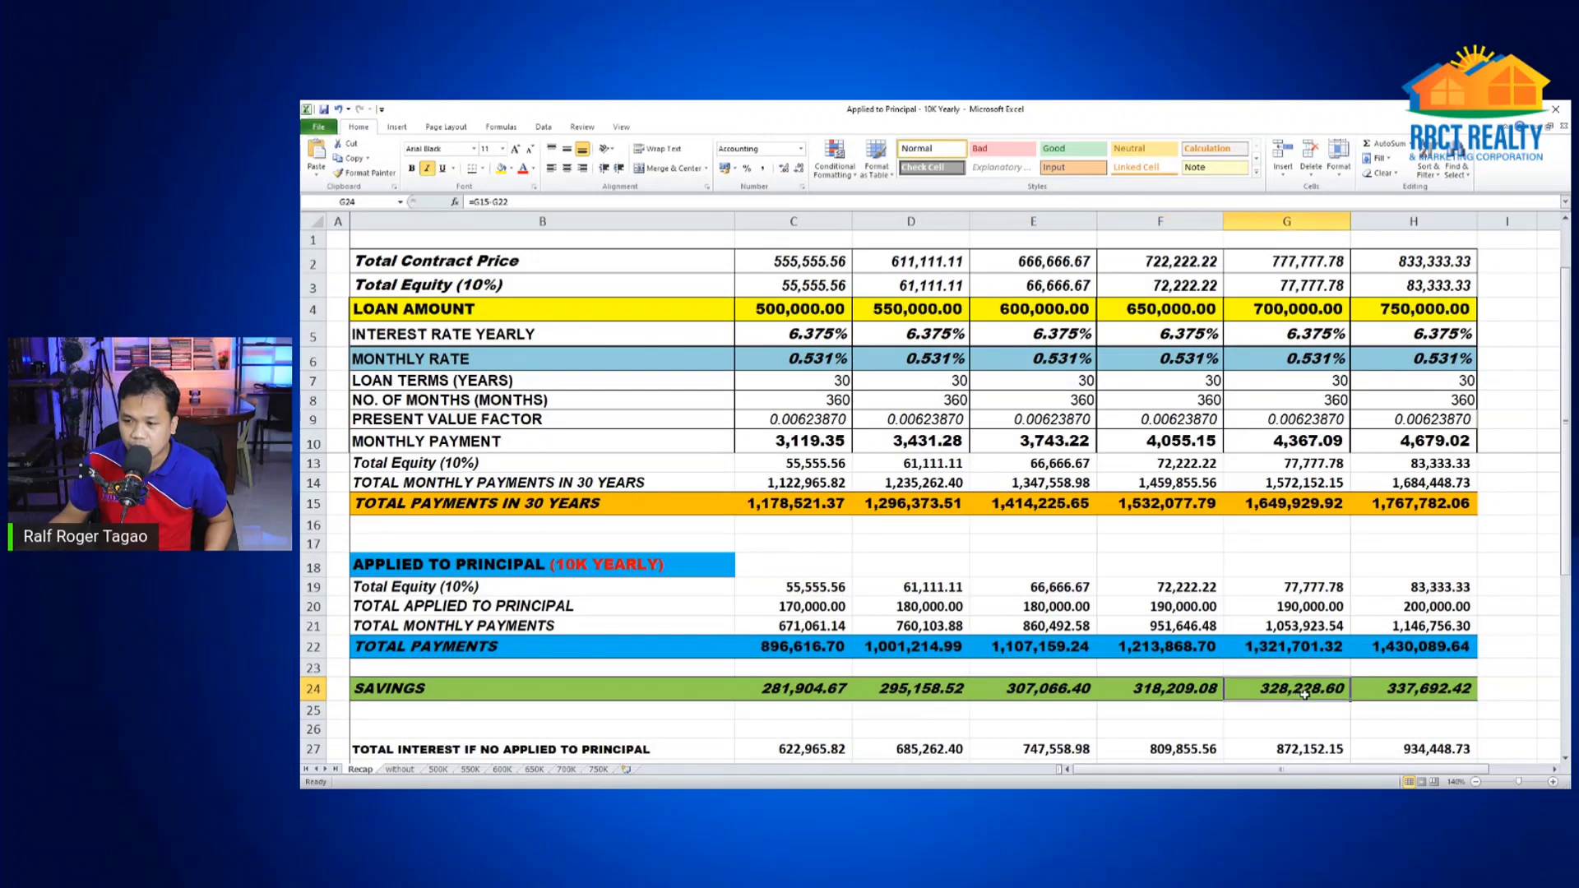
left_click(1412, 692)
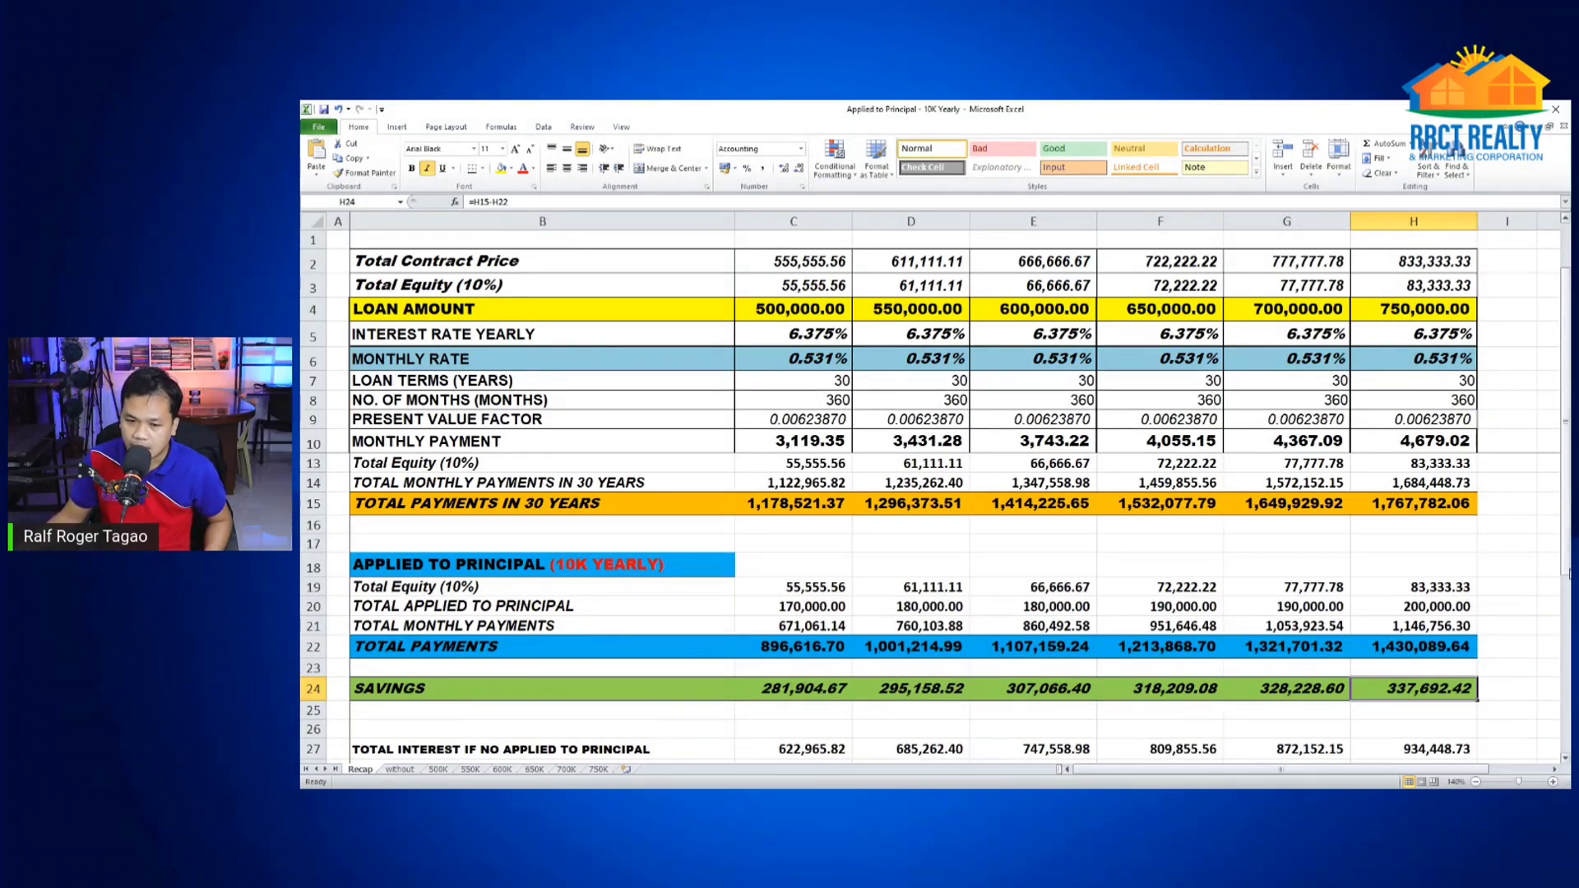
Check the 500,000 loan's number of months and years to pay with 10K applied to principal, and its years saved
left_click_drag(1567, 581, 1566, 617)
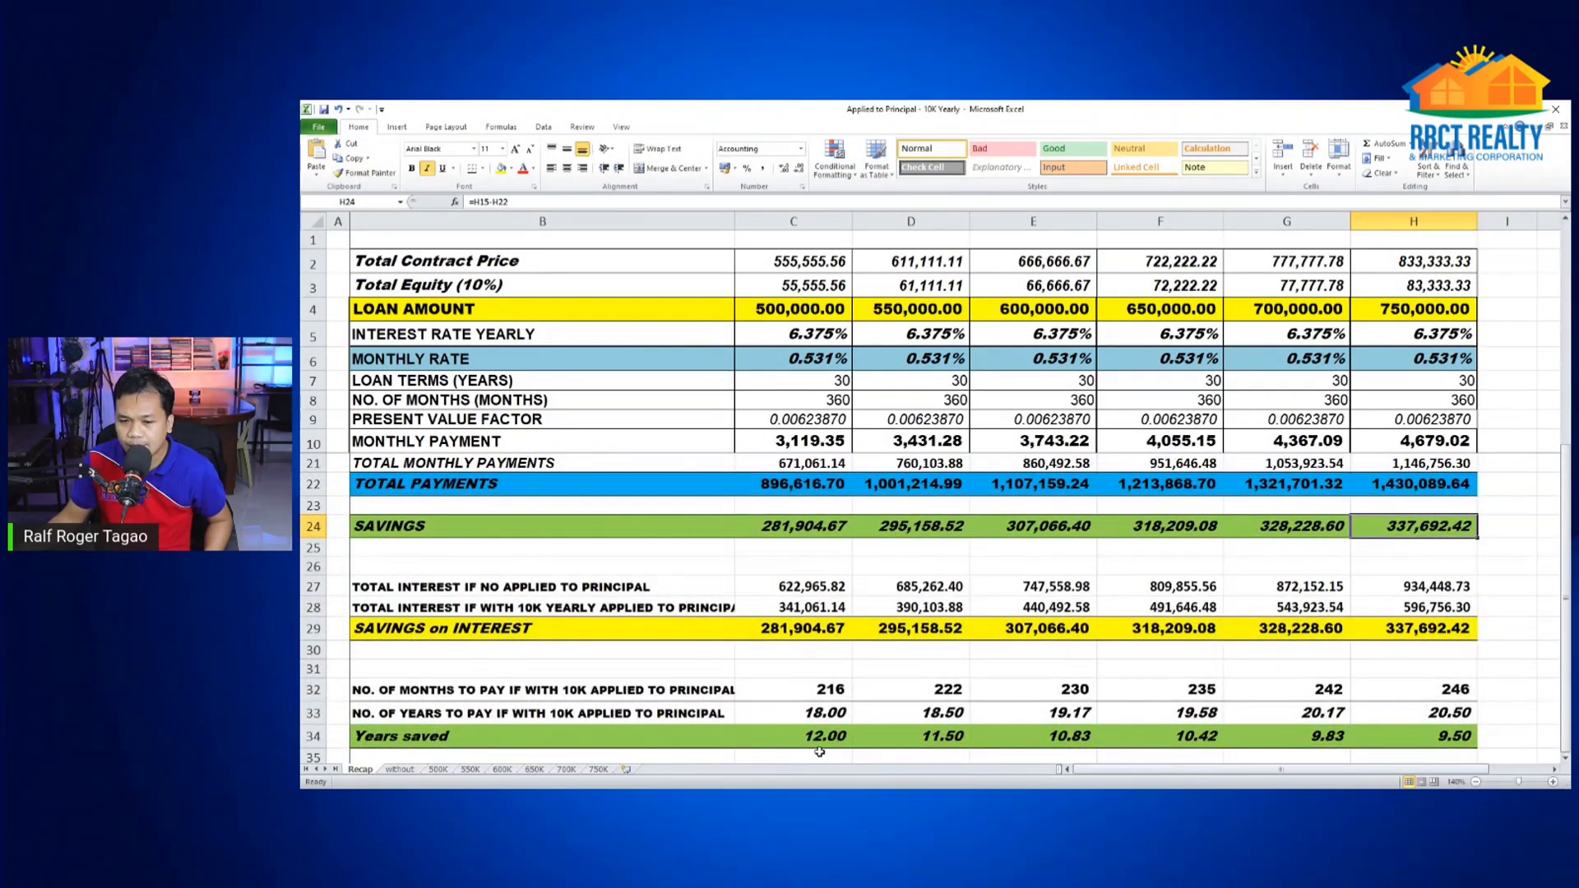
left_click(820, 712)
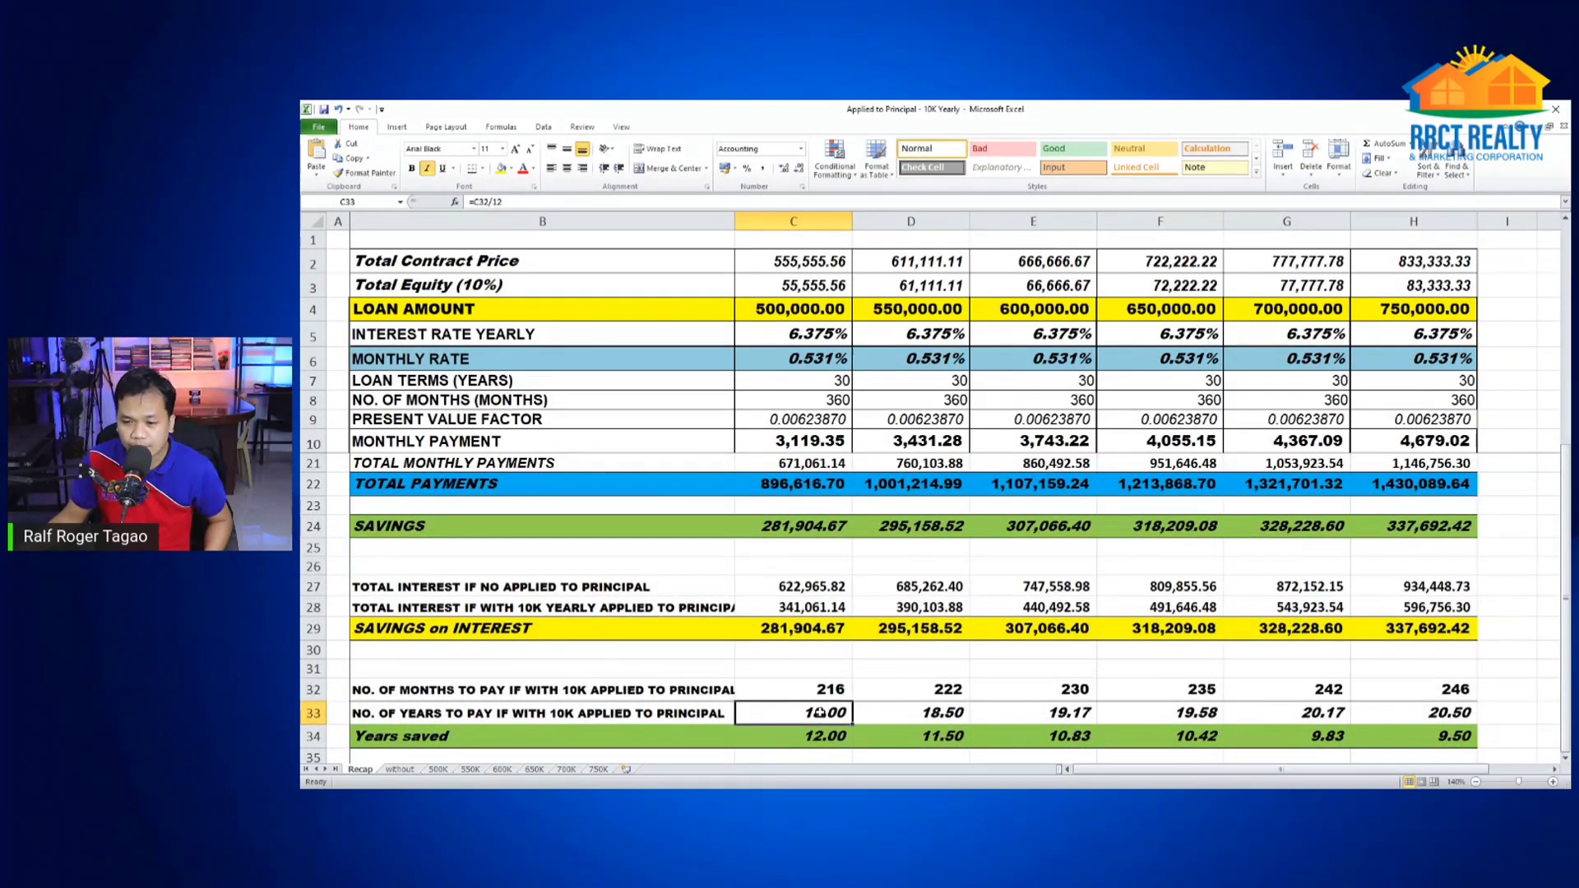
left_click(820, 691)
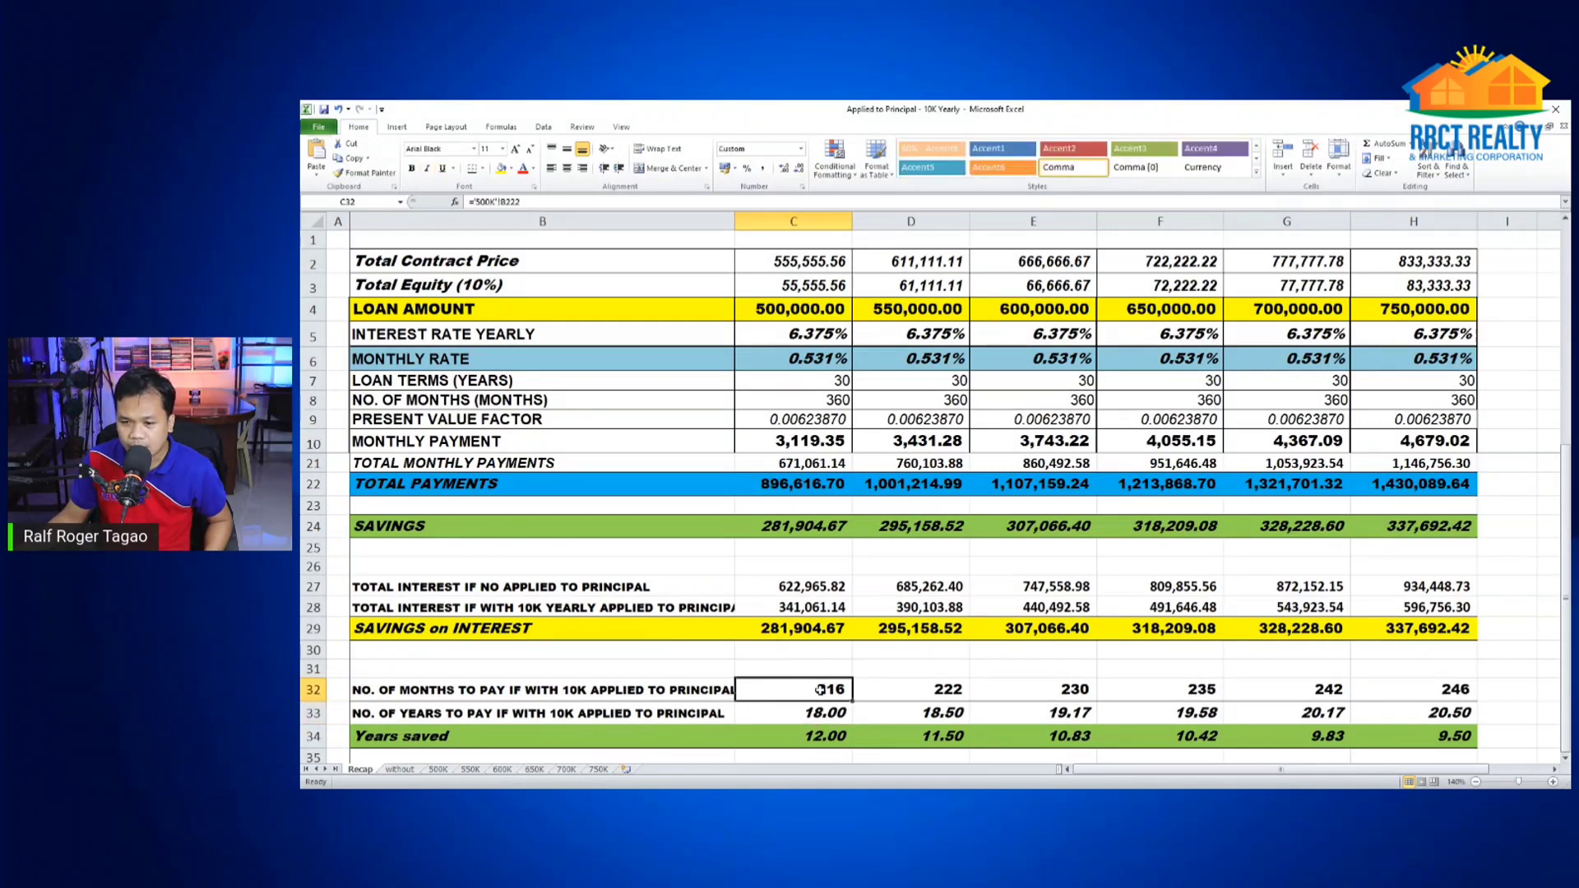
left_click(834, 714)
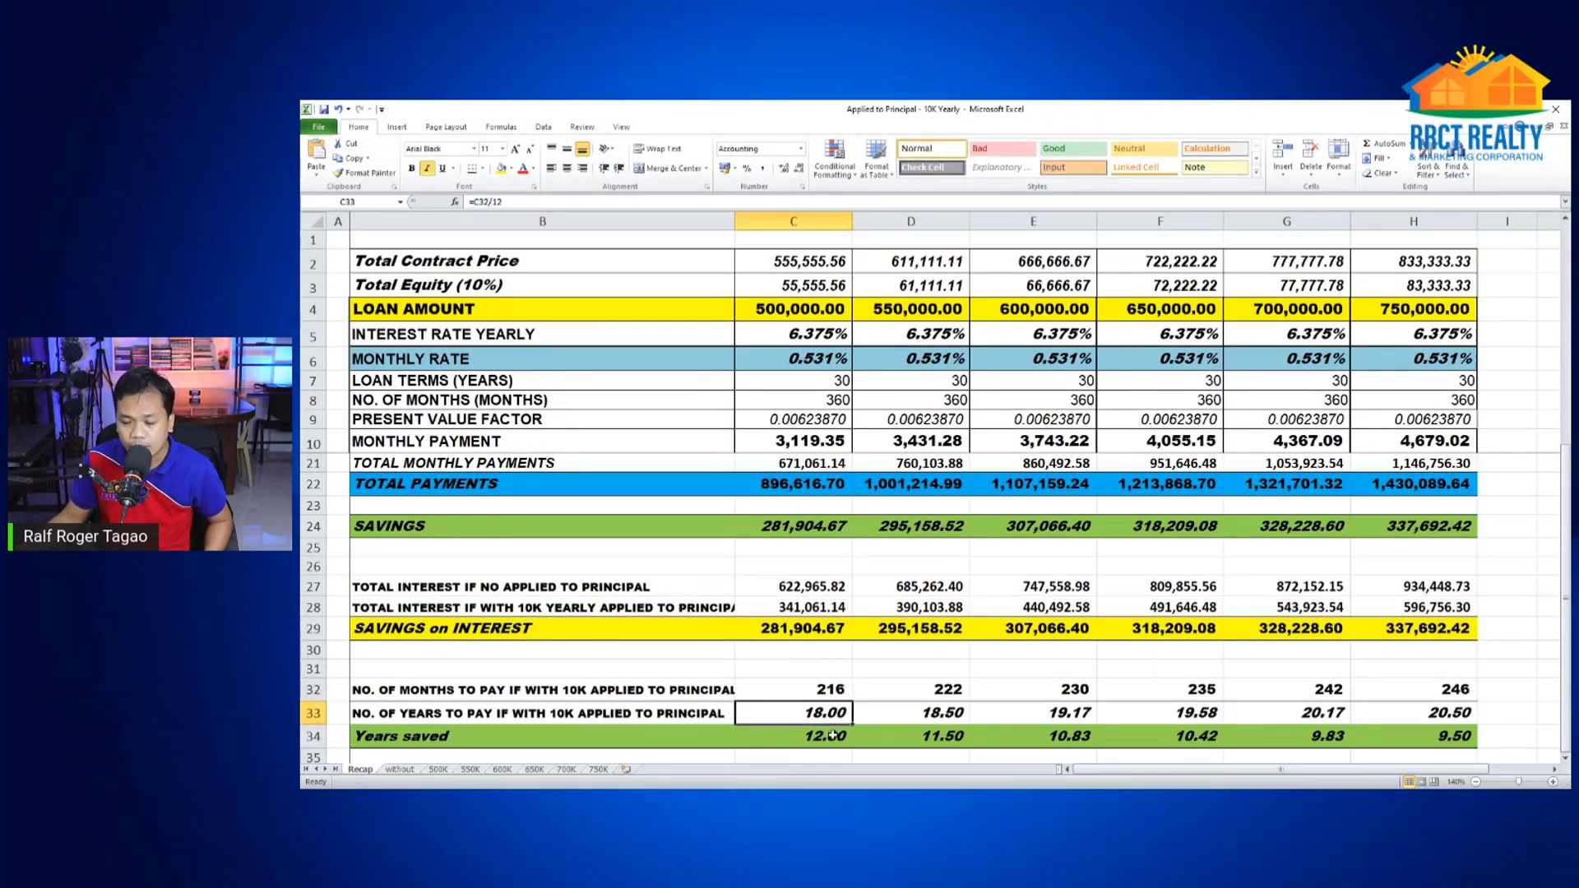
left_click(833, 735)
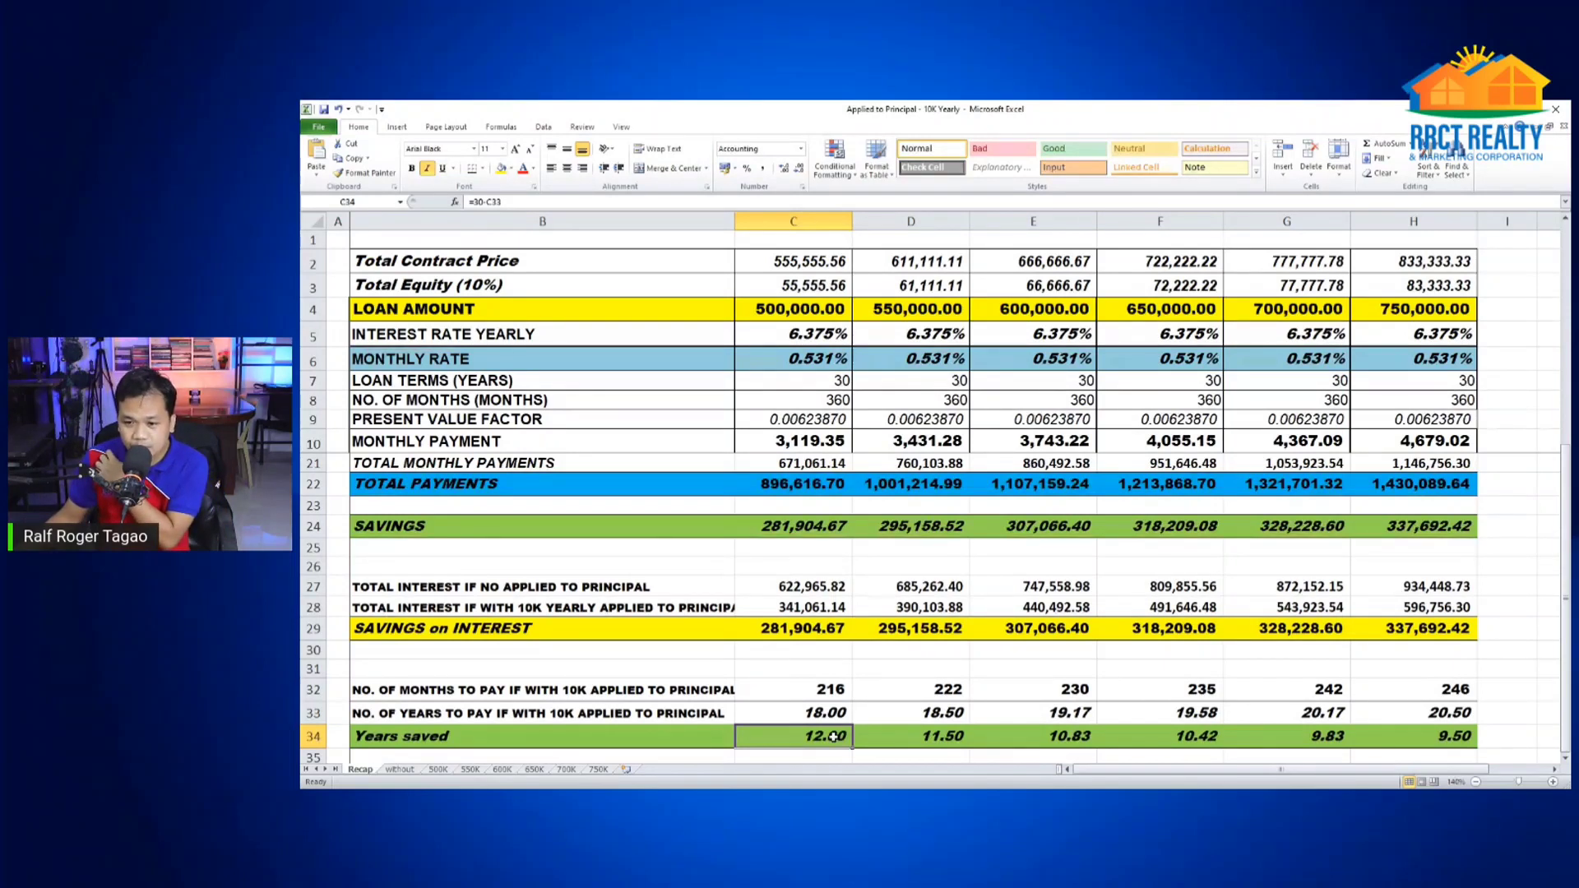
Inspect the years to pay and years saved for the 550,000 and 600,000 loans, leaving their formulas as they are
left_click(952, 715)
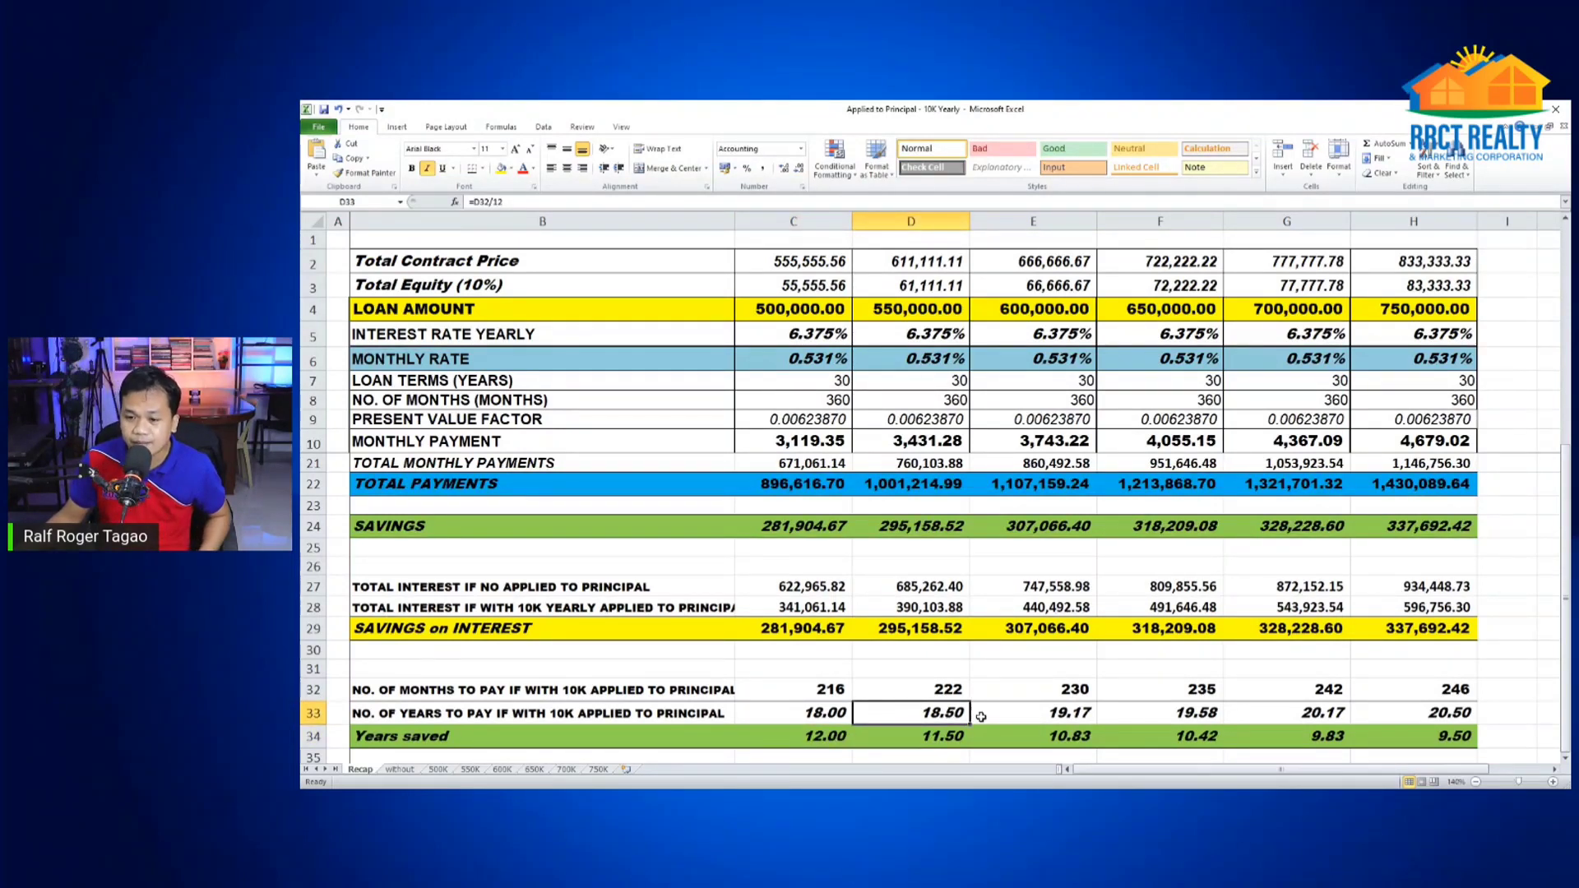
double_click(944, 737)
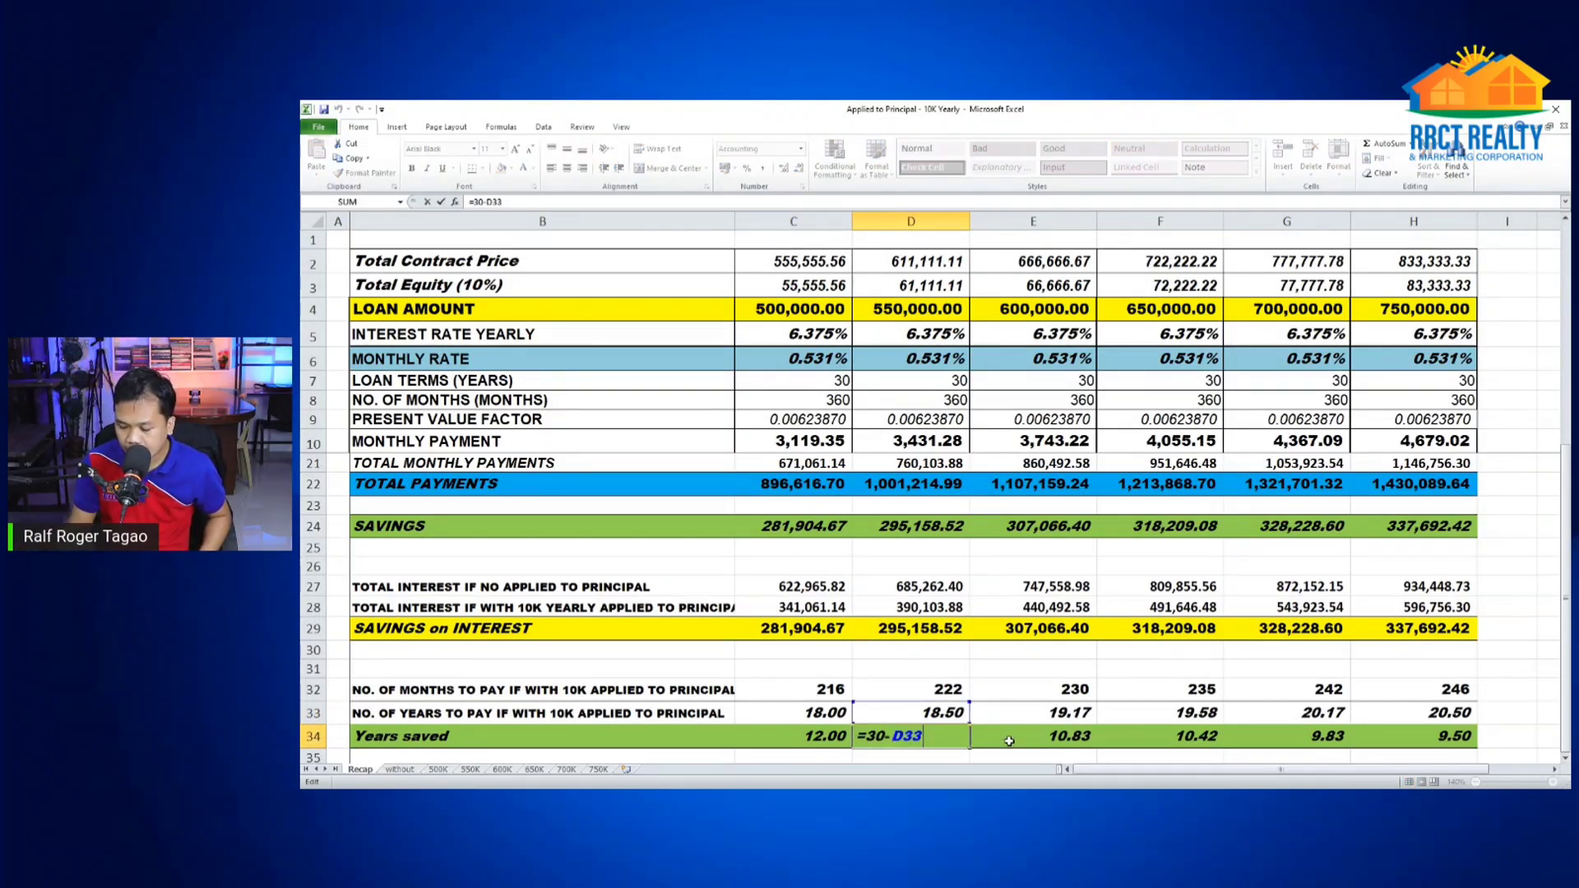
key("Return")
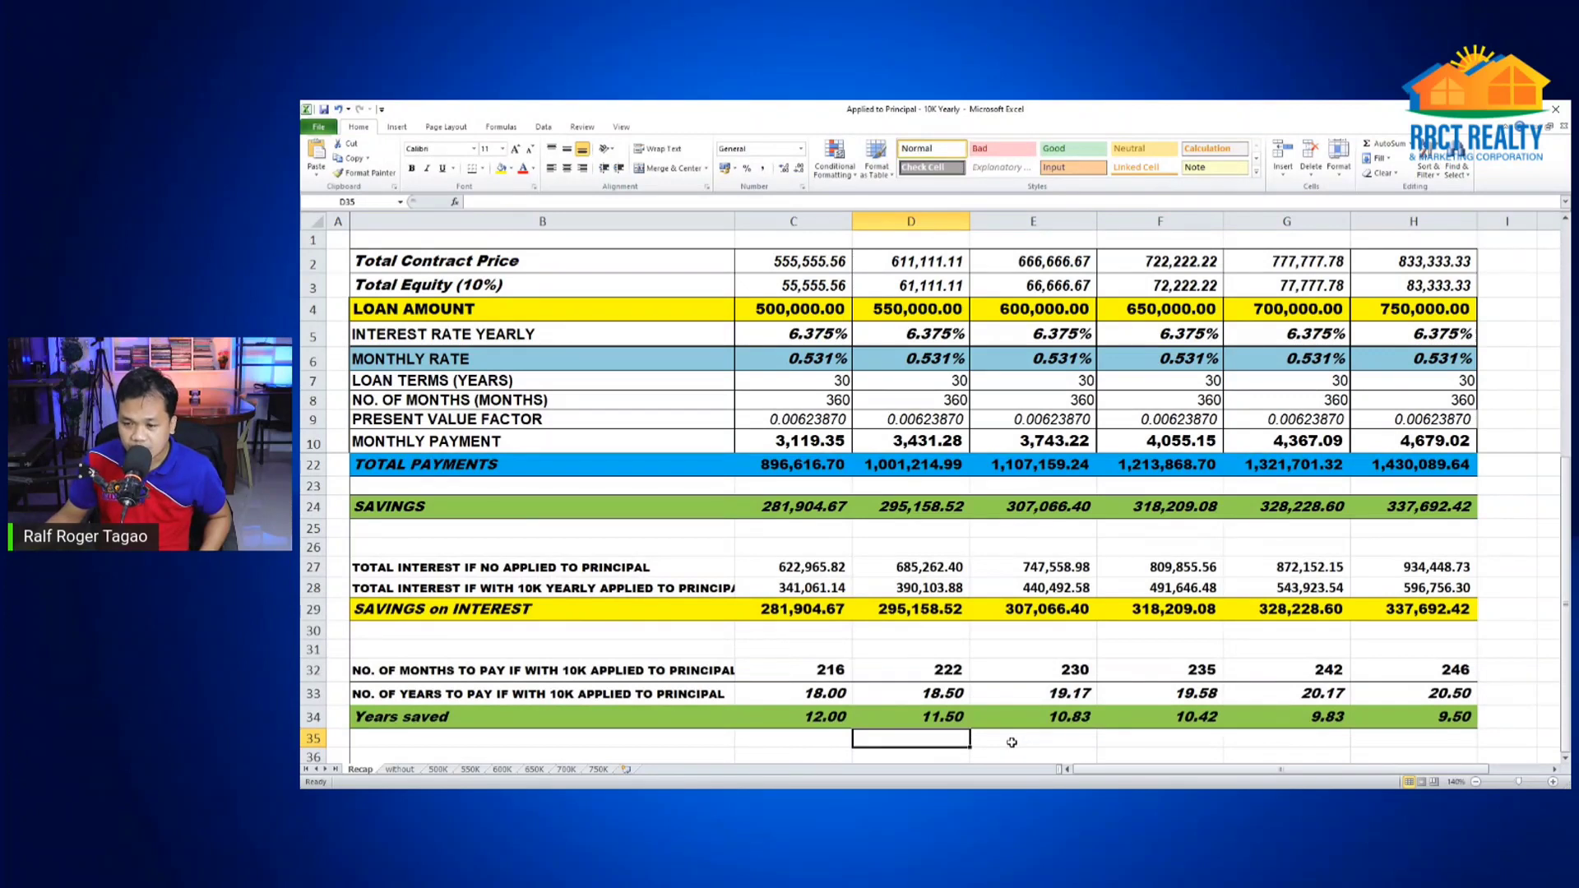
double_click(1057, 696)
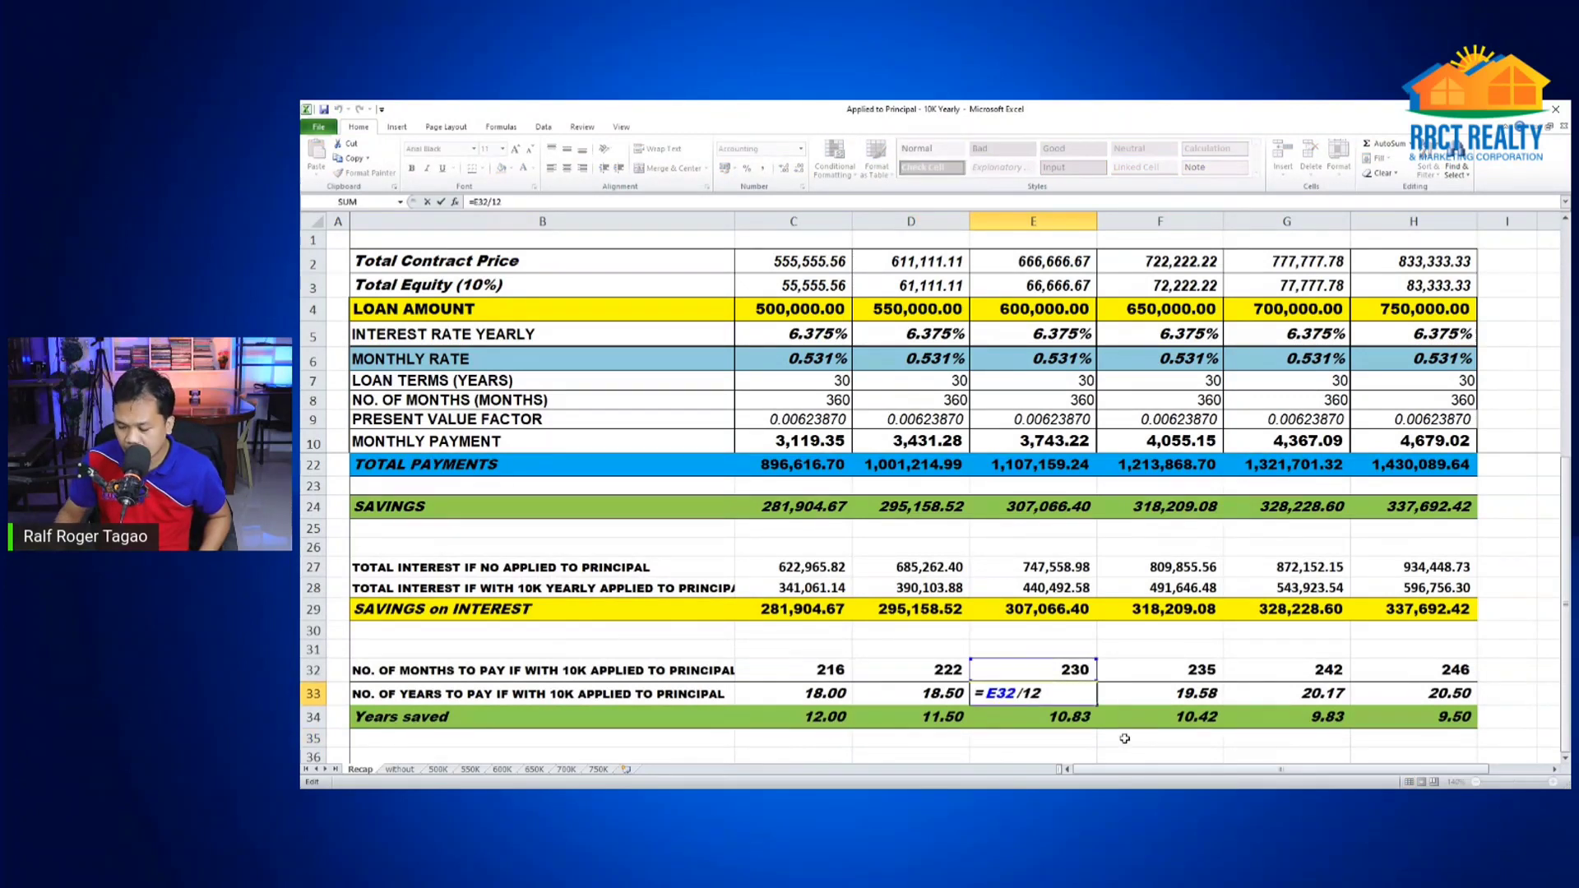
key("Return")
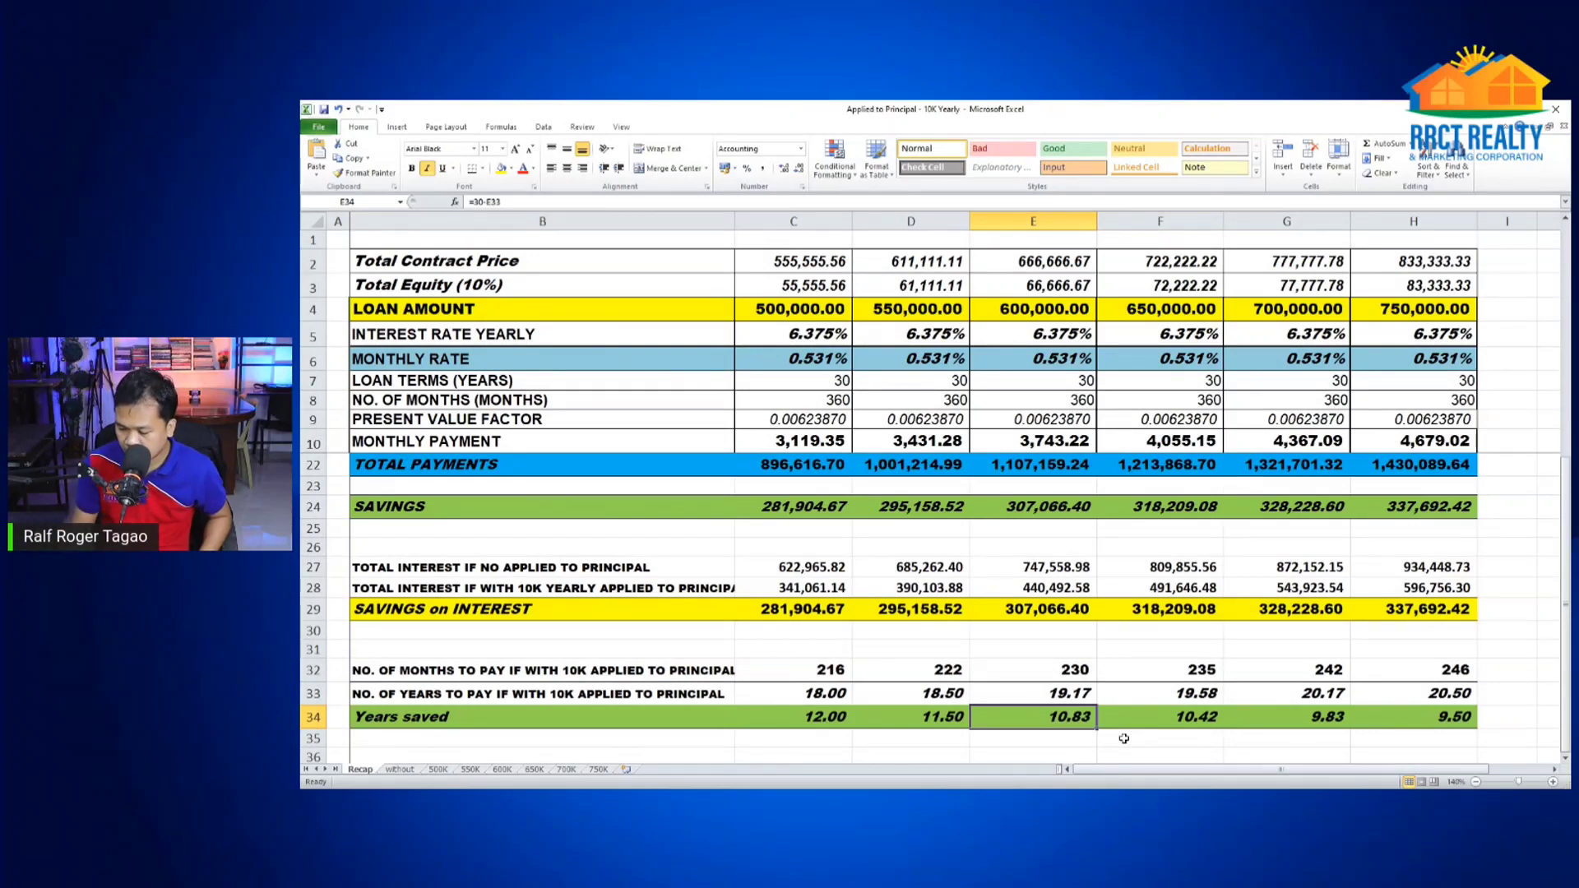
Compare the years to pay and years saved in rows 33 and 34 for the 650,000, 700,000 and 750,000 loans
key("Up")
key("Right")
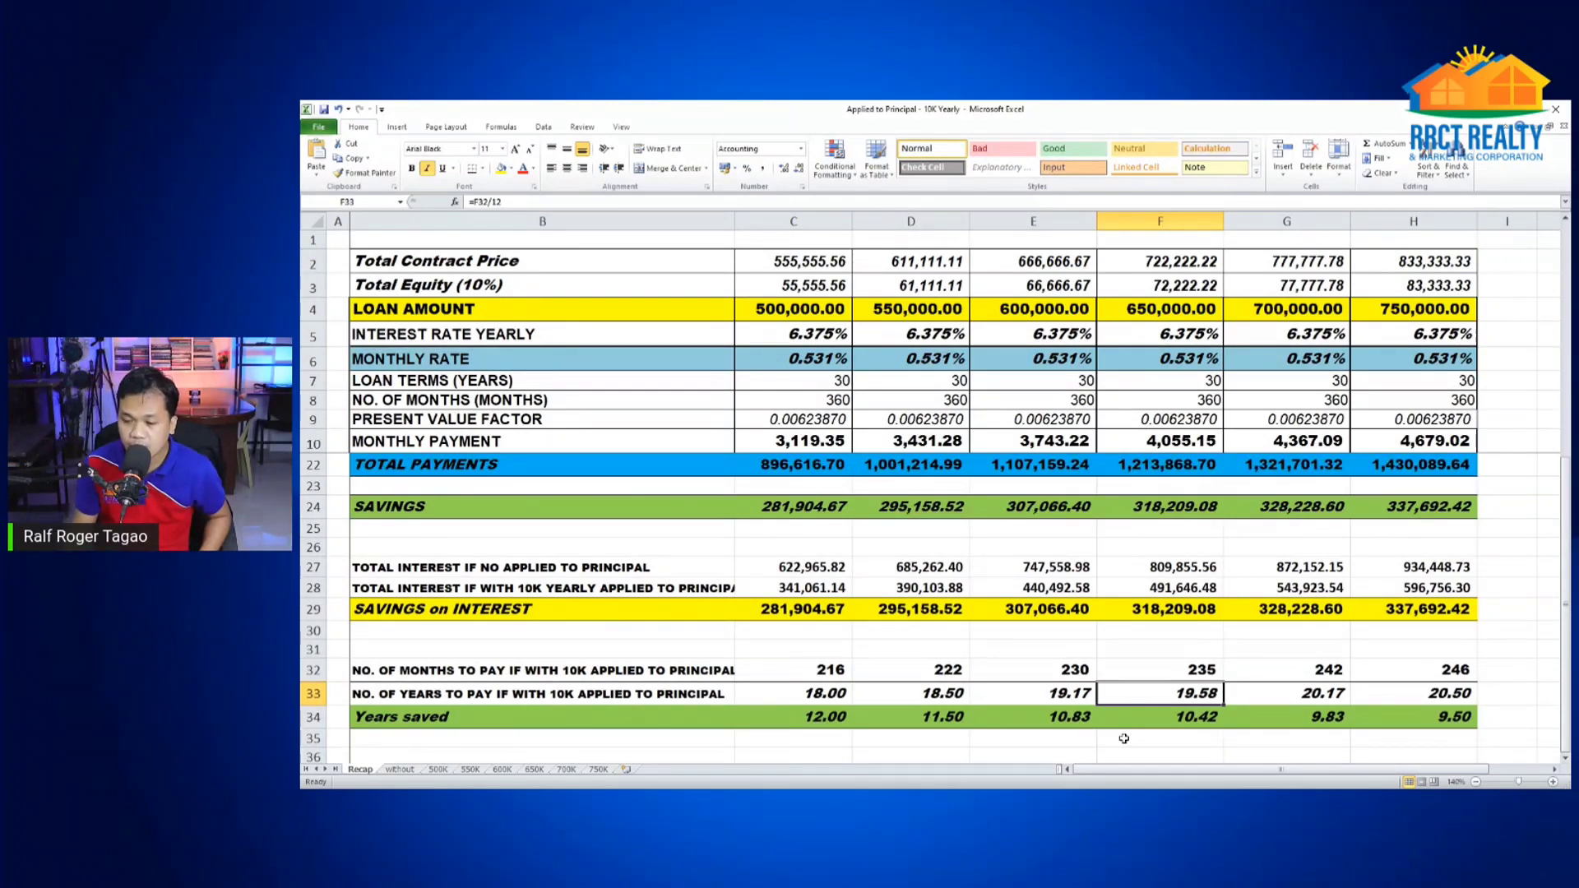
key("Down")
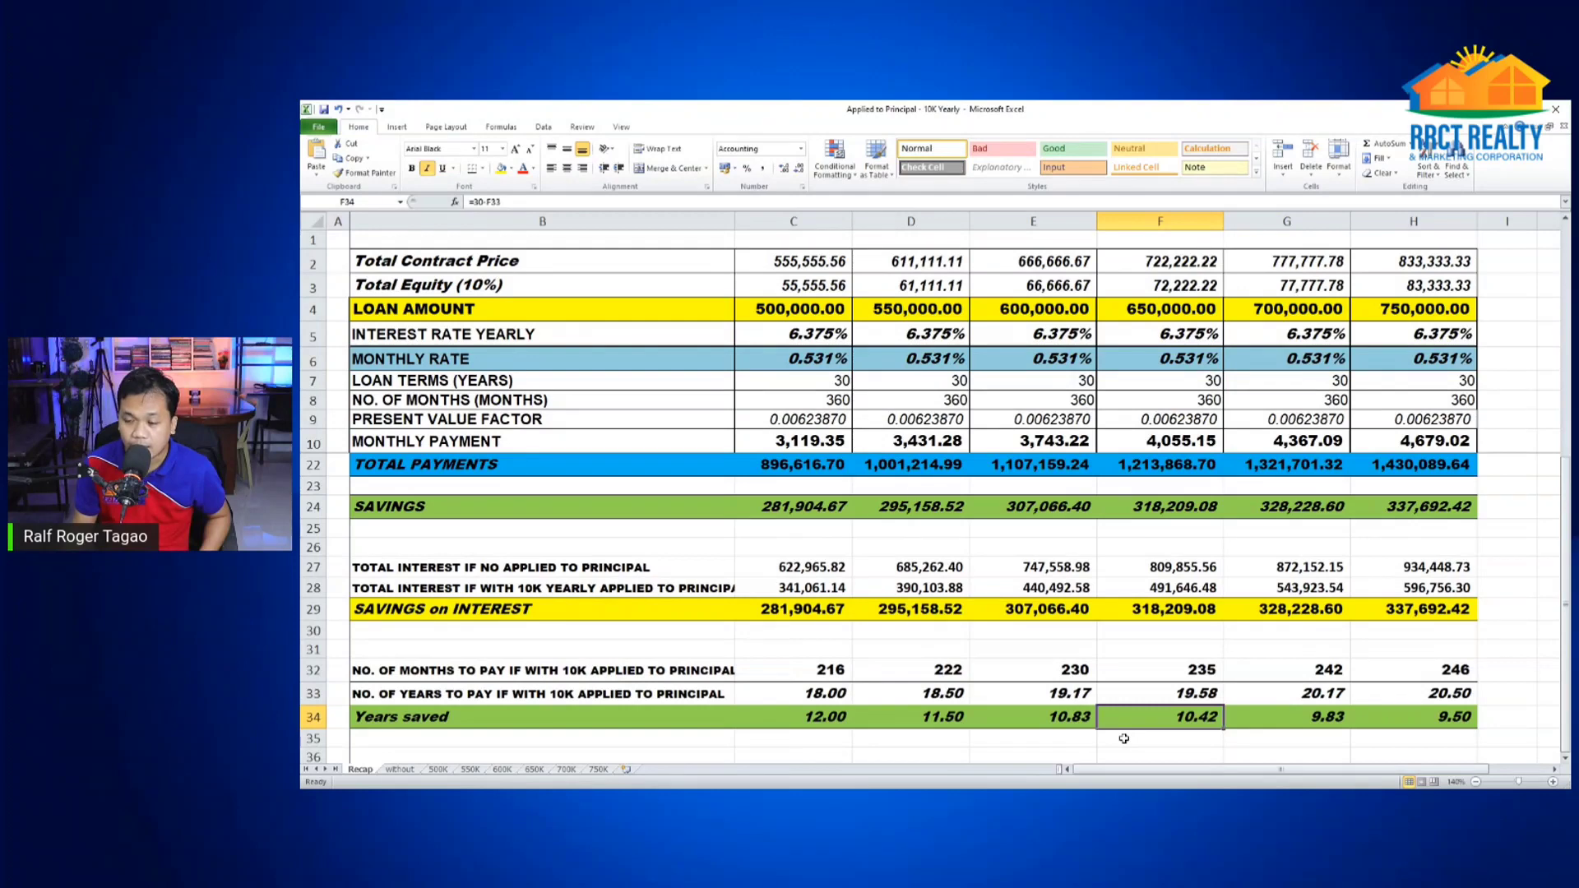
key("Right")
key("Up")
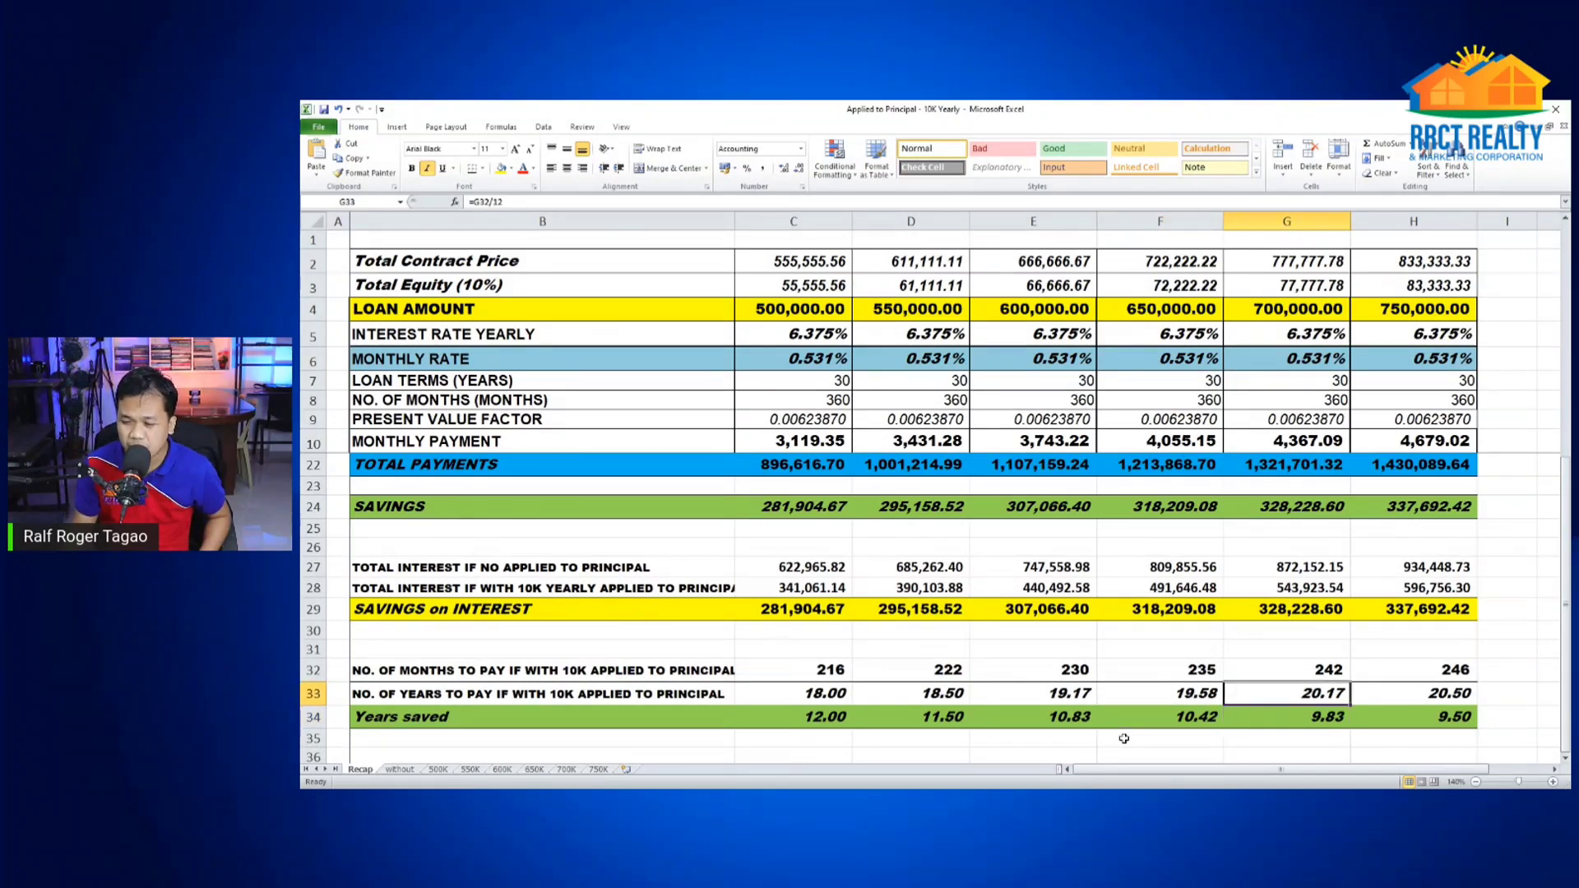
key("Down")
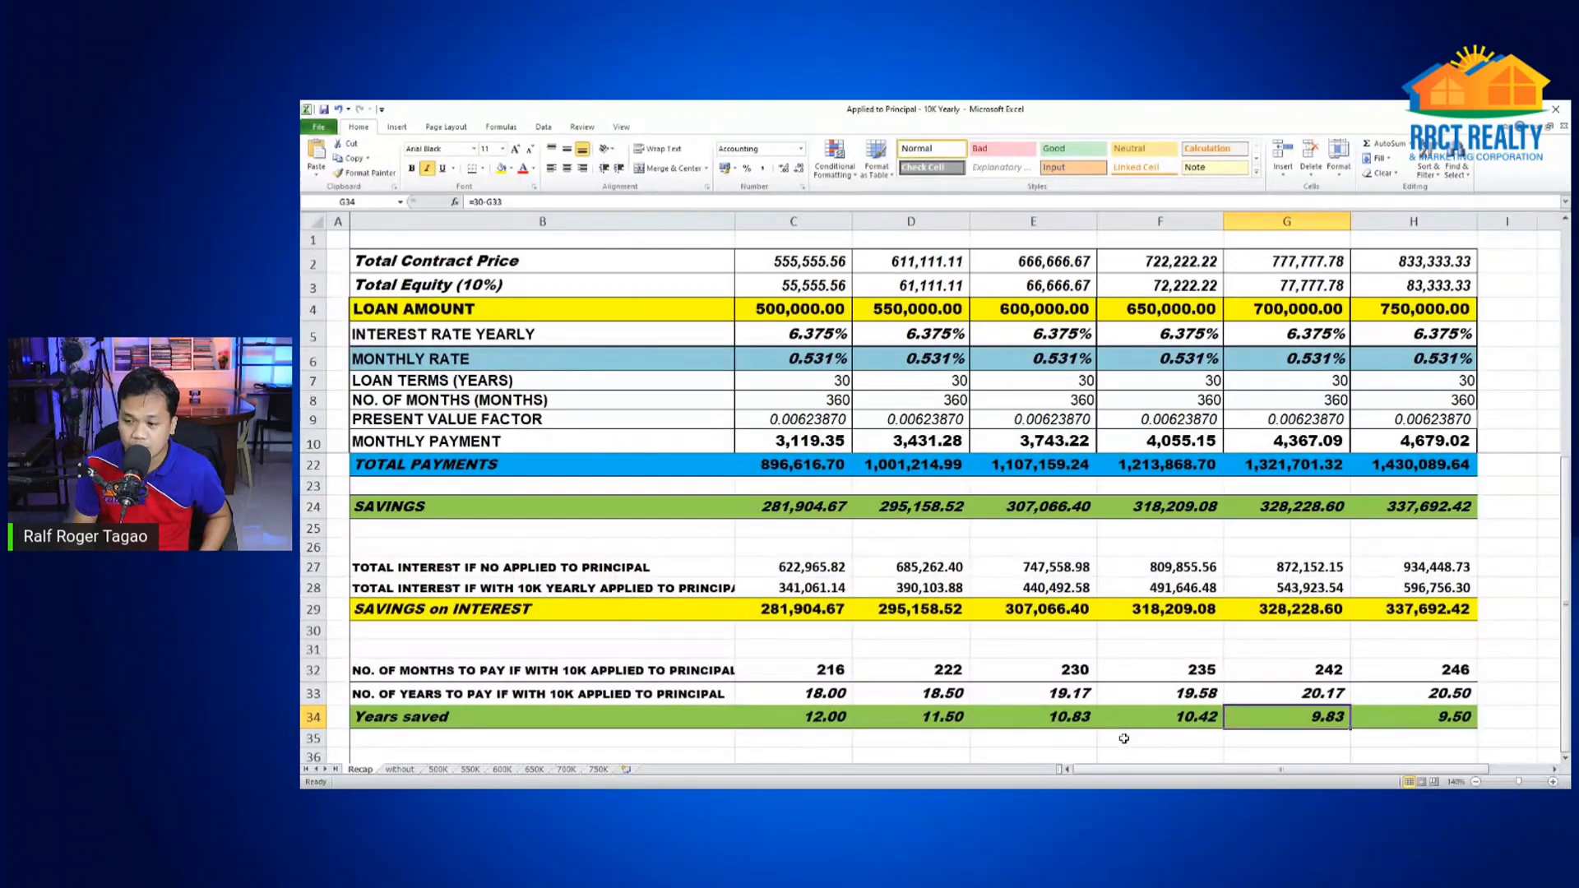
key("Right")
key("Up")
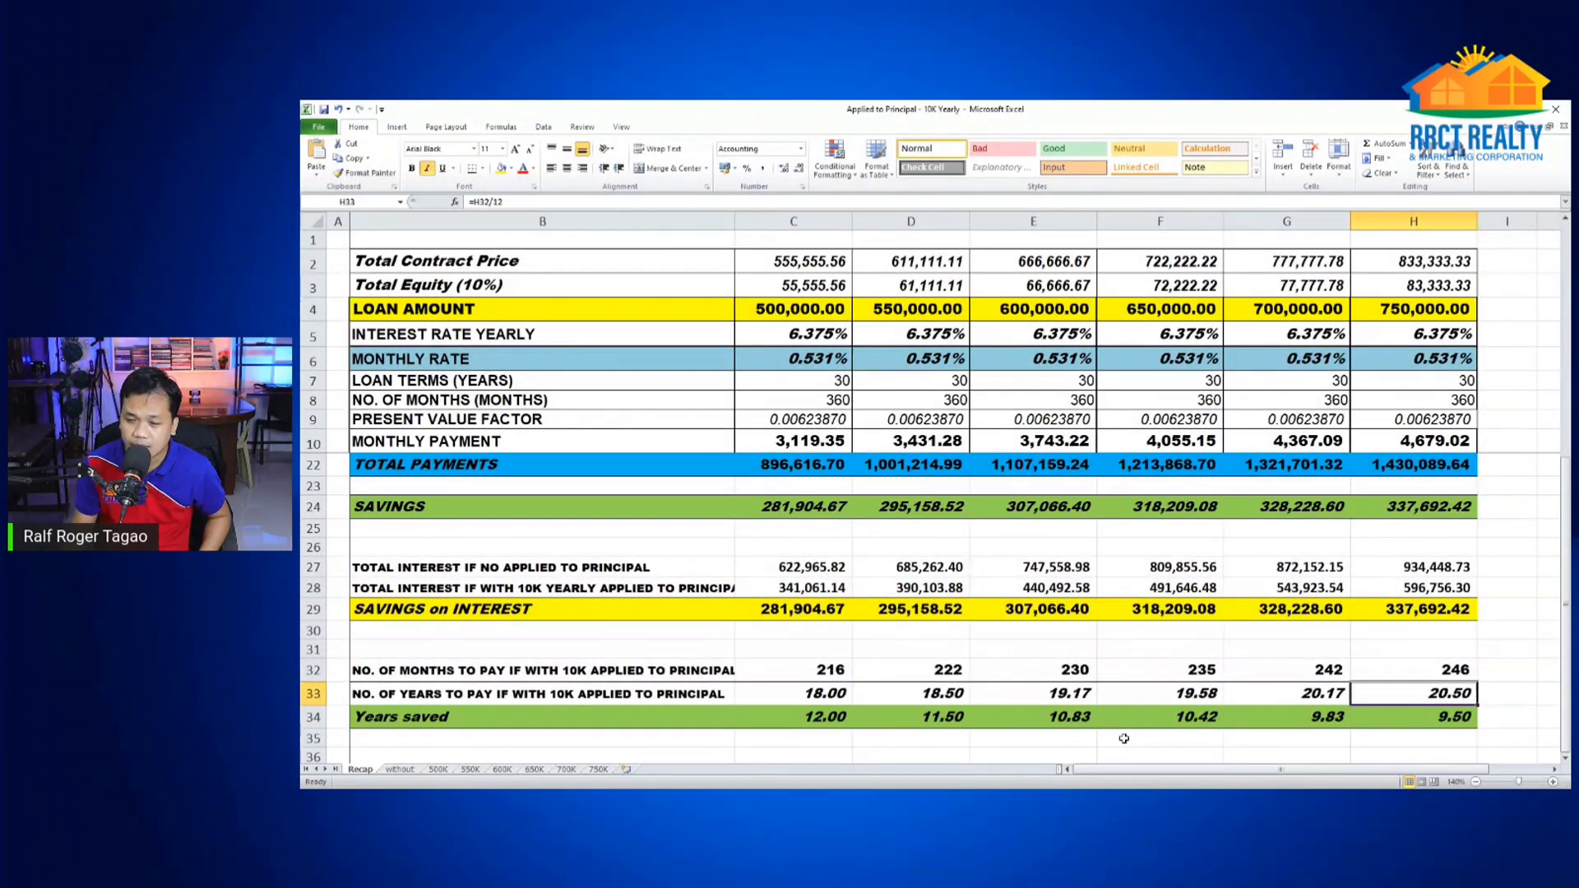
key("Down")
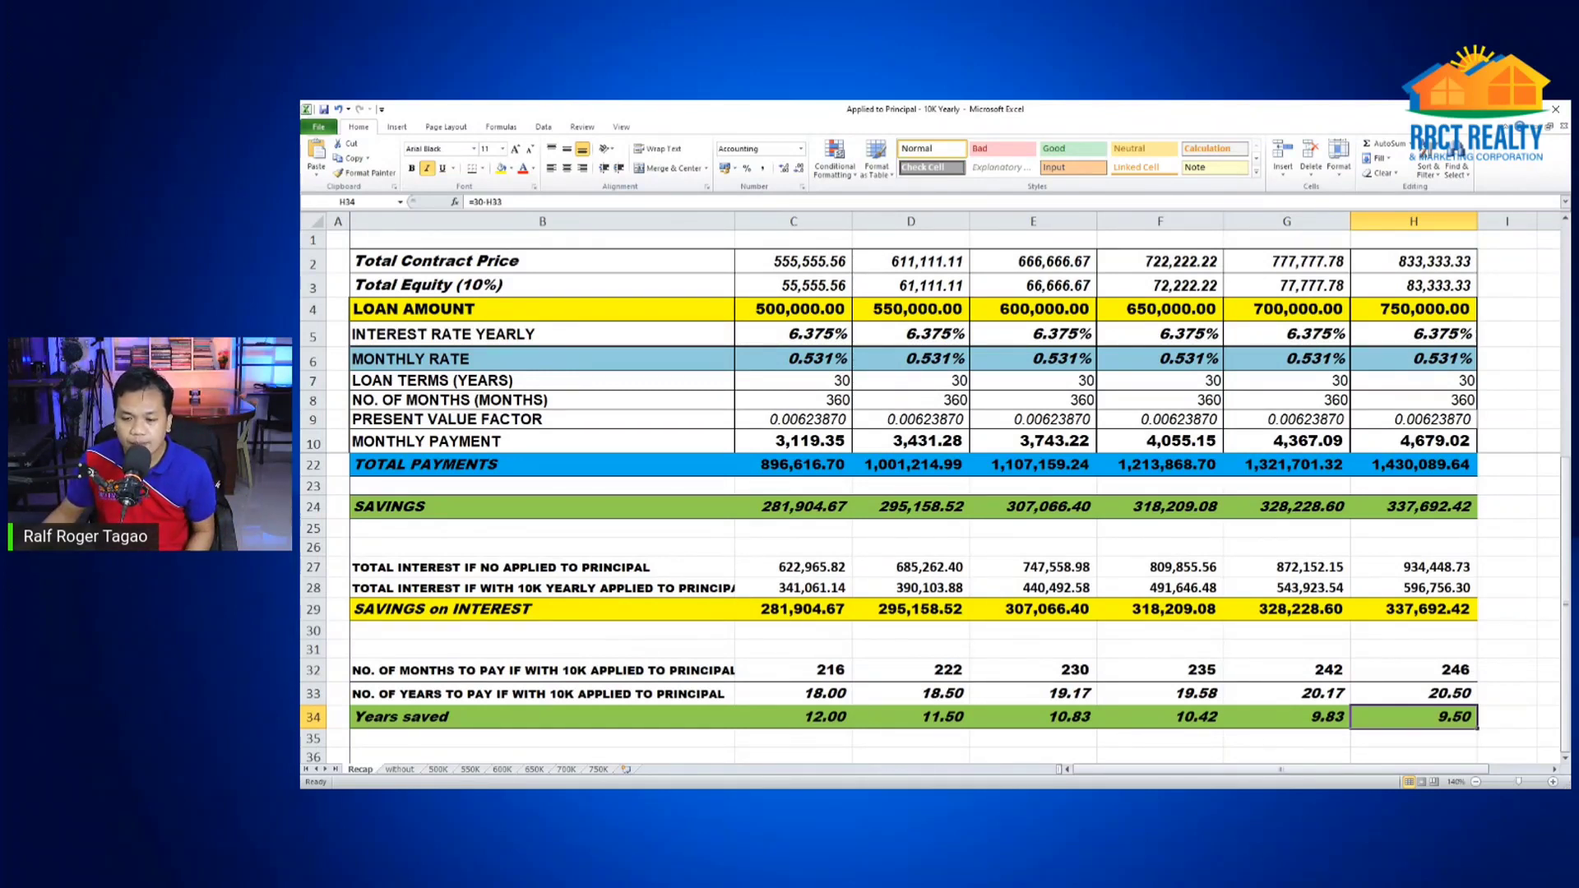
key("alt+Tab")
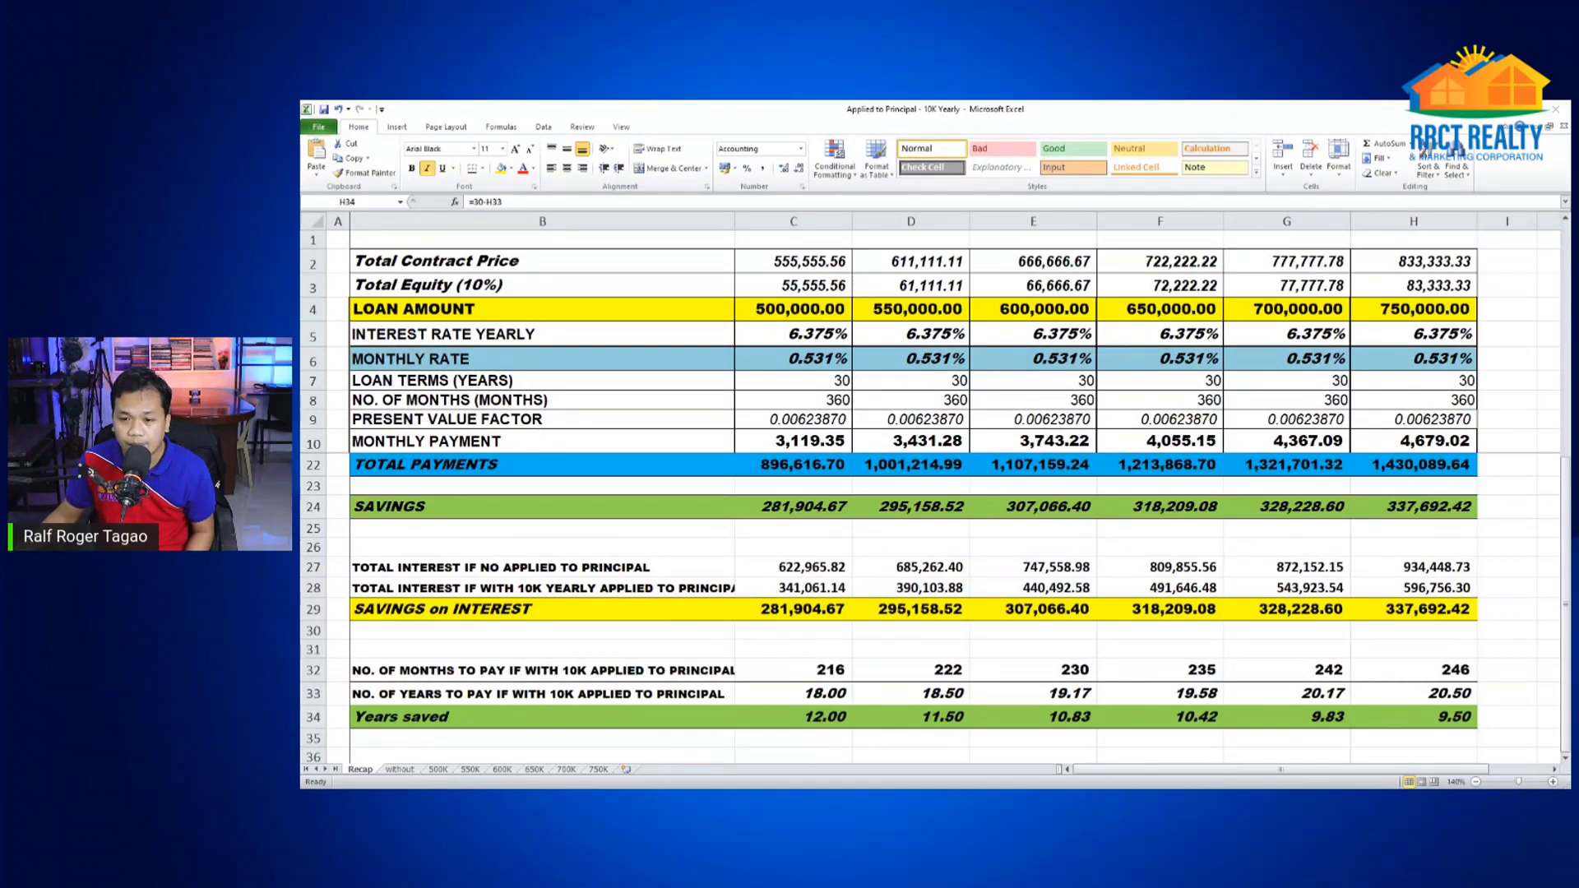